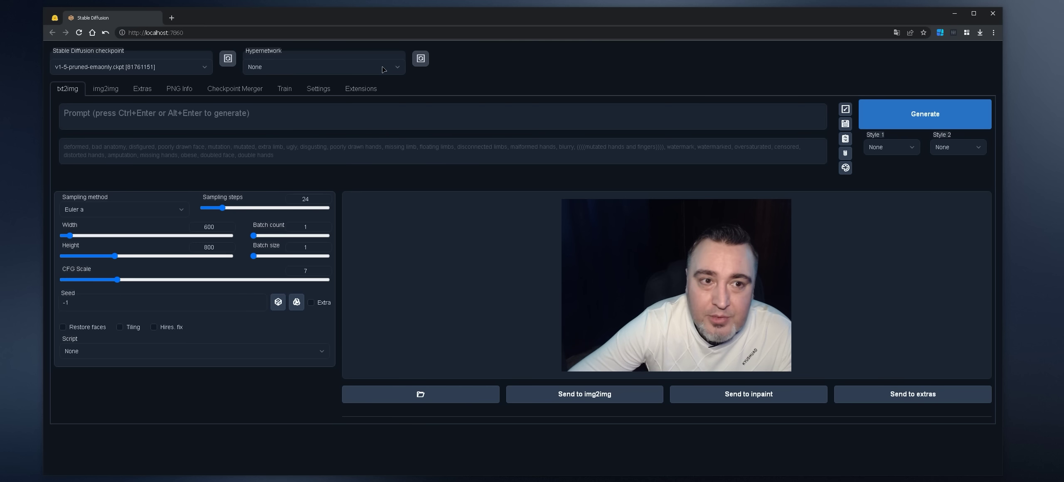
{"action": "left_click", "coordinate": [383, 68]}
{"action": "left_click", "coordinate": [441, 94]}
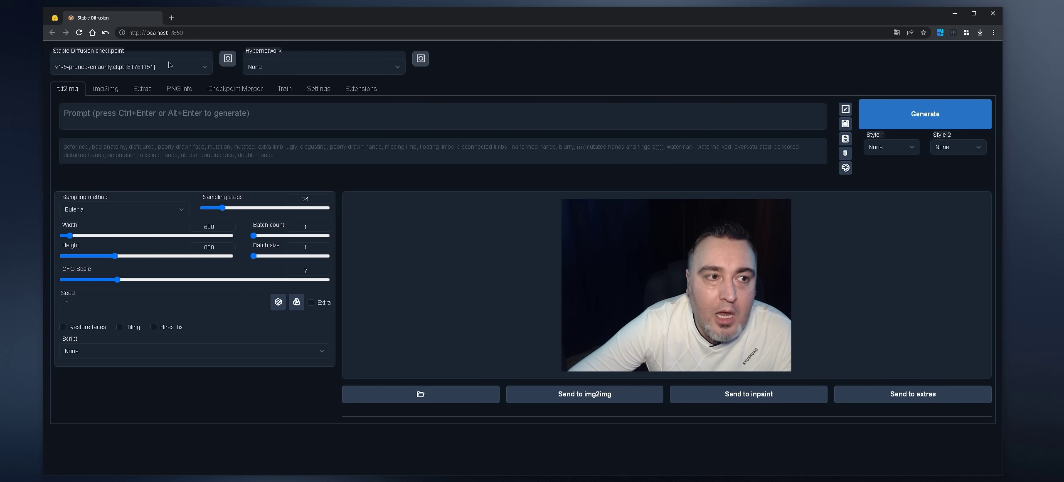
{"action": "left_click", "coordinate": [118, 70]}
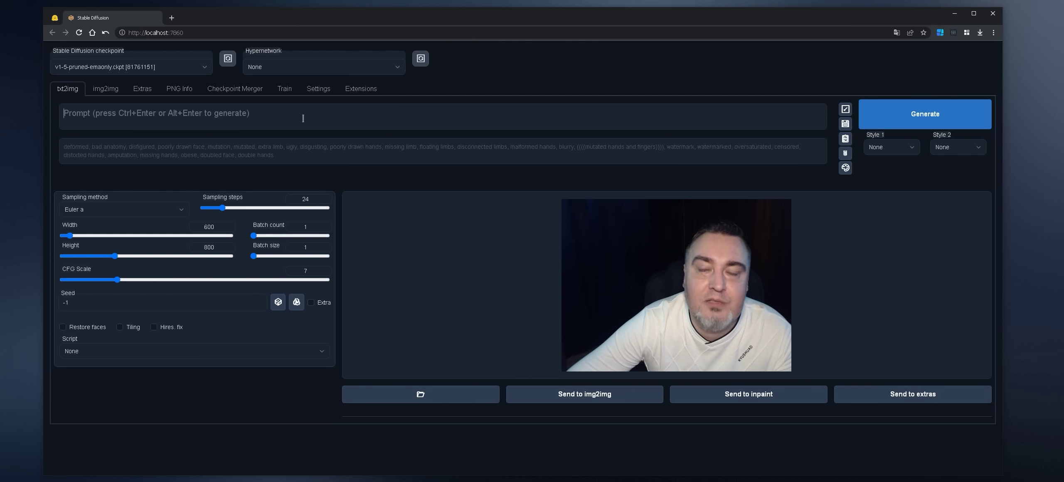
{"action": "left_click", "coordinate": [333, 70]}
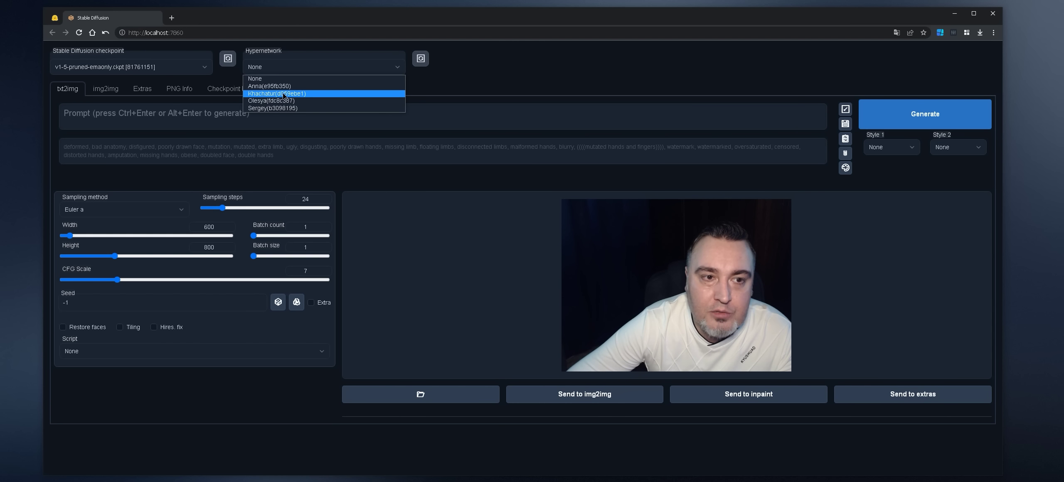
{"action": "left_click", "coordinate": [286, 98]}
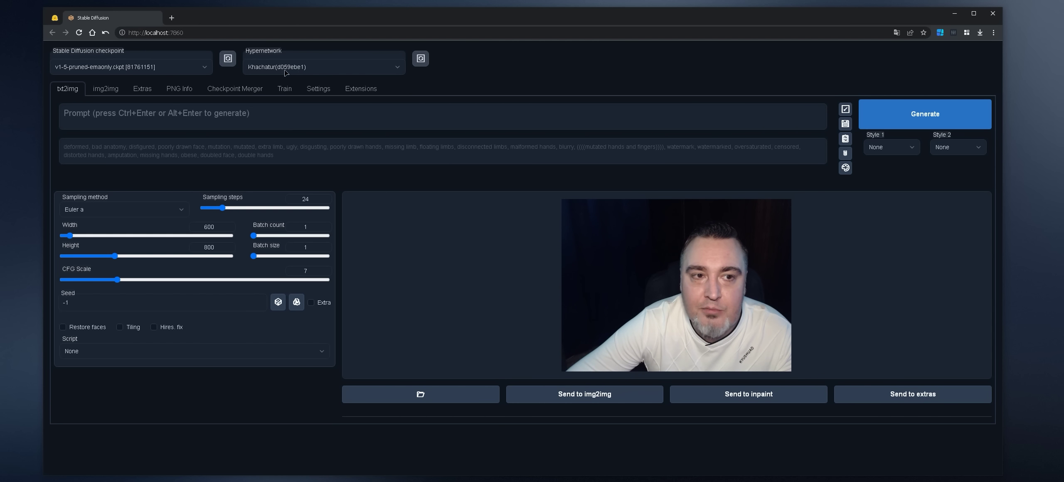
{"action": "left_click", "coordinate": [285, 70]}
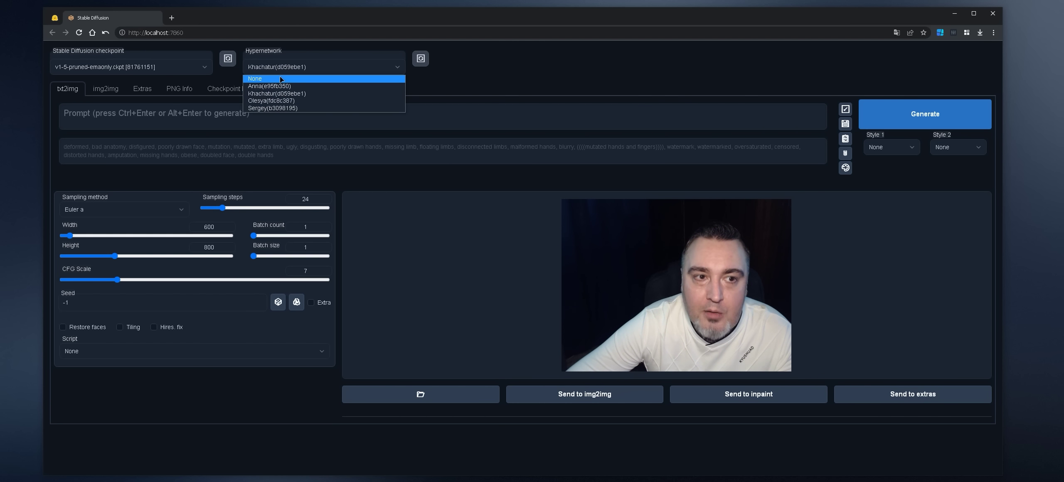
{"action": "left_click", "coordinate": [280, 78]}
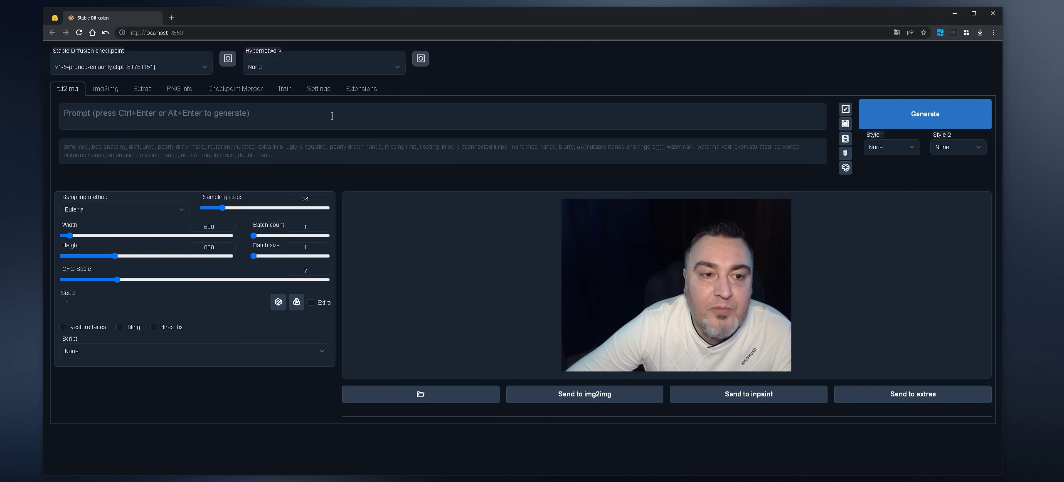
Load the samdoesart.safetensors checkpoint and enter the prompt "samdoesart a girl with cute face"
{"action": "left_click", "coordinate": [181, 72]}
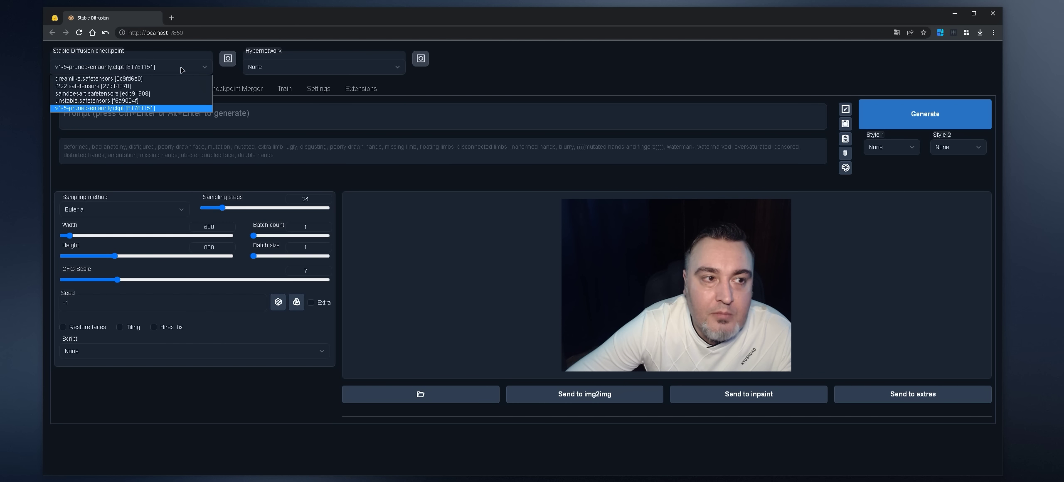
{"action": "left_click", "coordinate": [169, 94]}
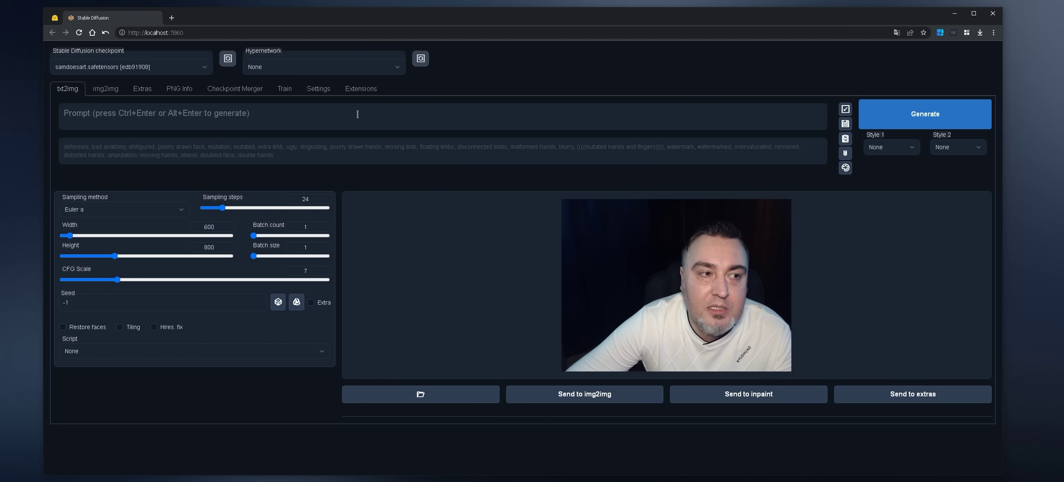
{"action": "type", "text": "s"}
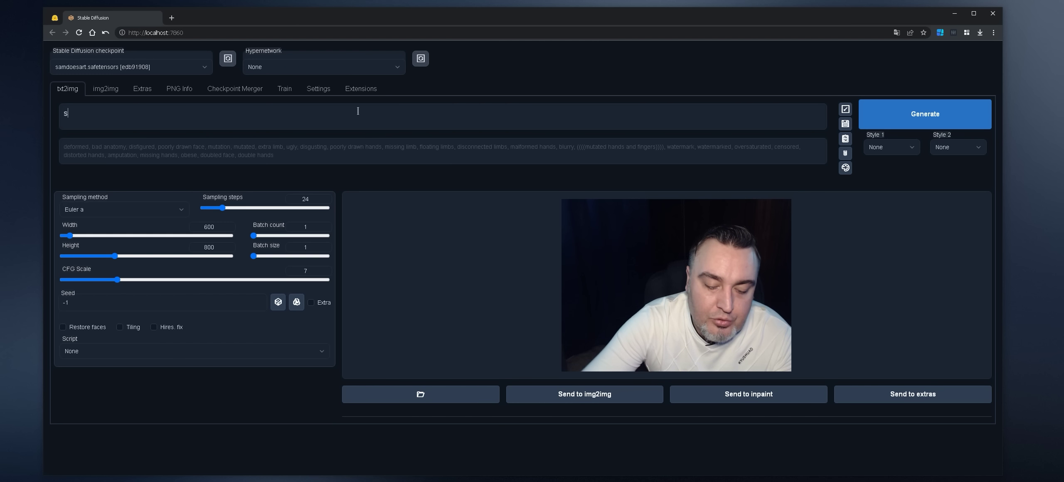
{"action": "type", "text": "amdoesarts"}
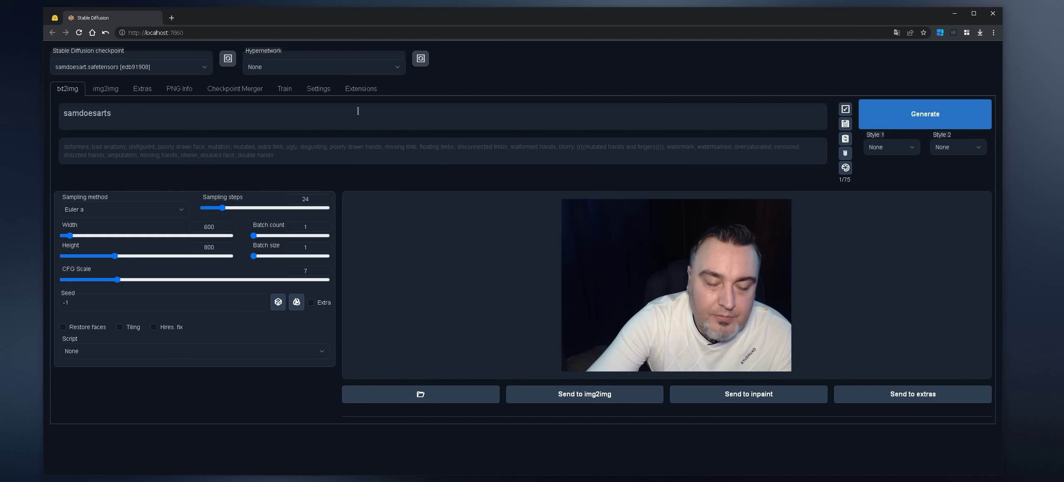
{"action": "key", "text": "BackSpace"}
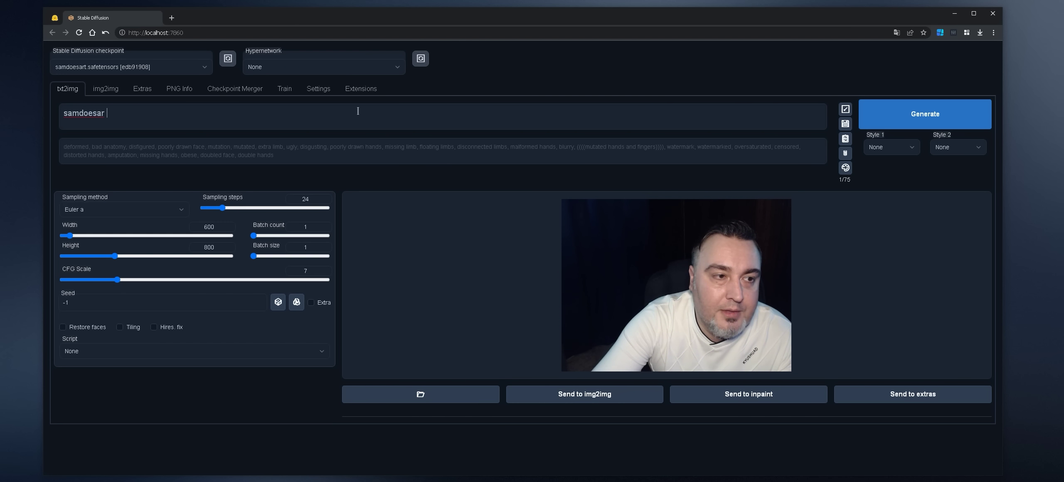
{"action": "type", "text": "t a"}
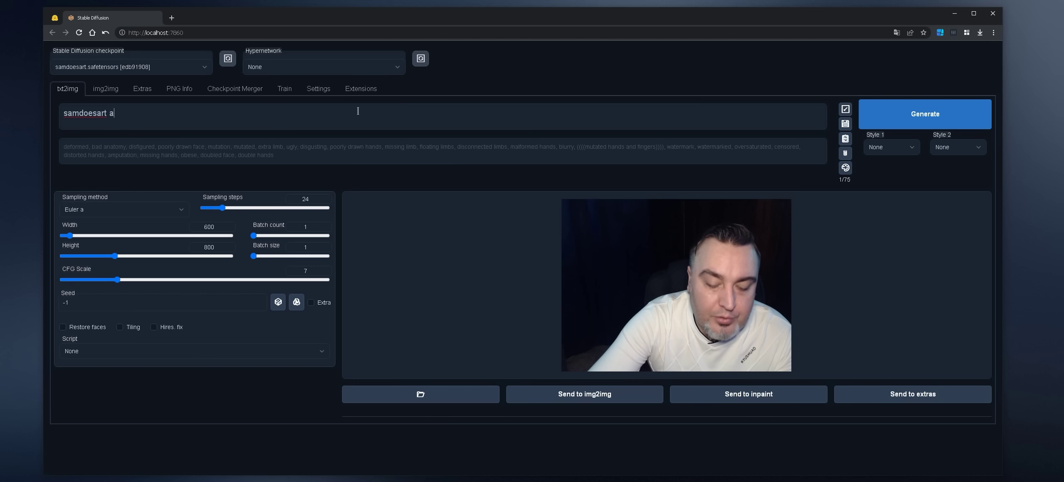
{"action": "type", "text": " girl"}
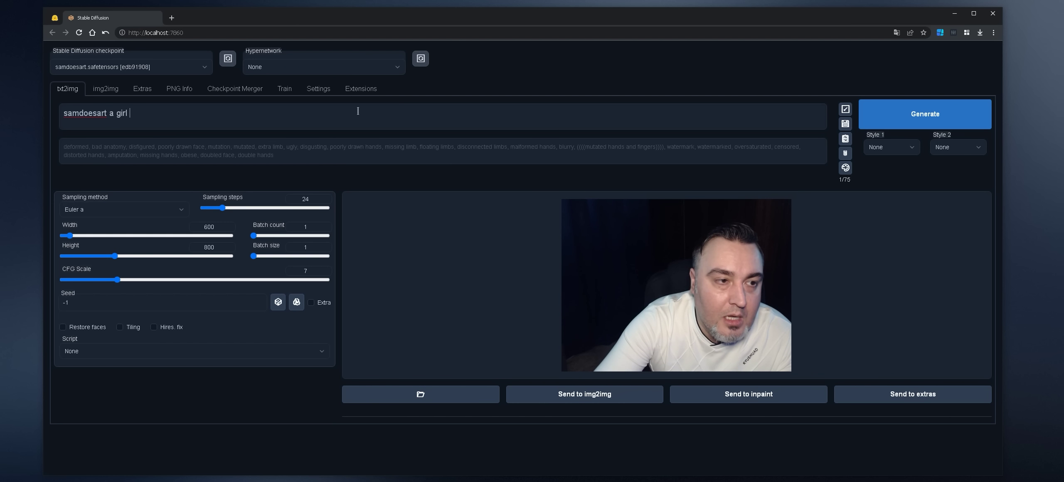
{"action": "type", "text": " with c"}
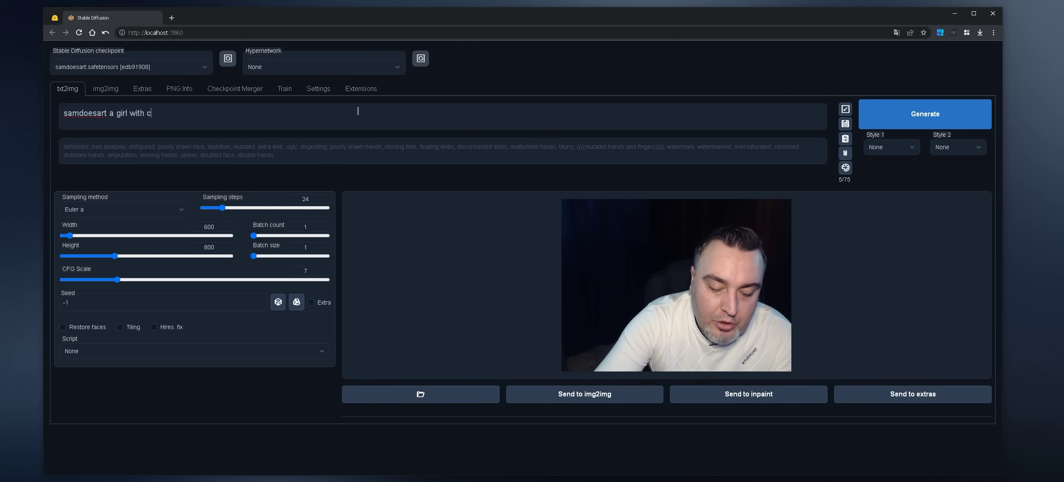
{"action": "type", "text": "u"}
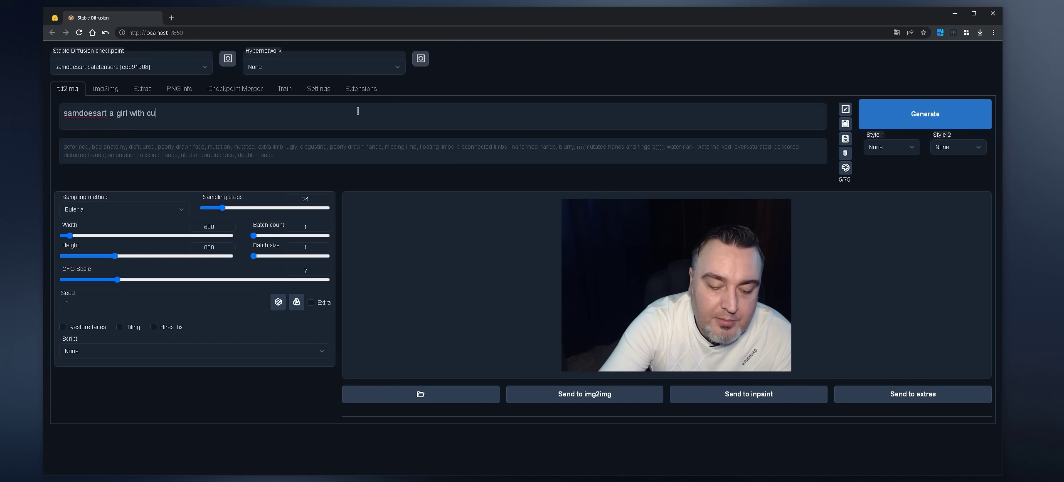
{"action": "type", "text": "te fac"}
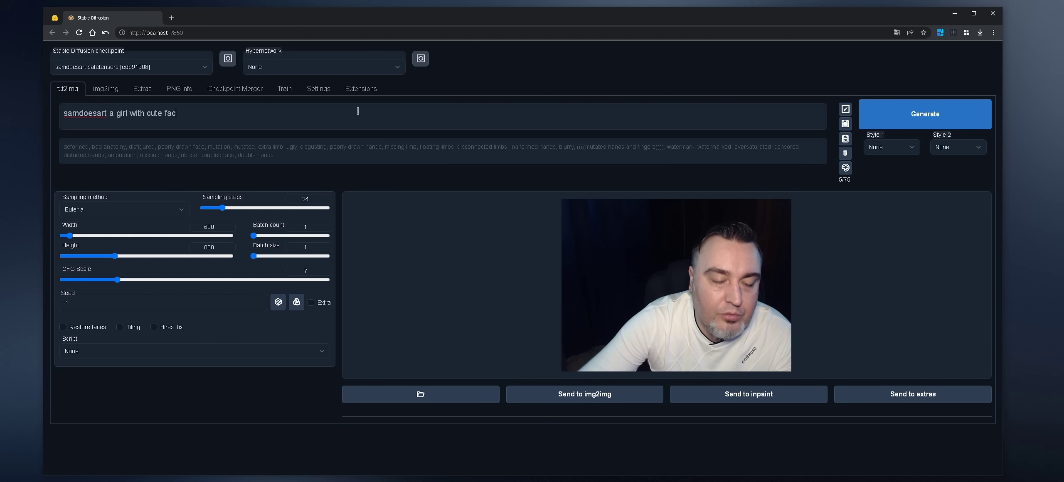
{"action": "type", "text": "e"}
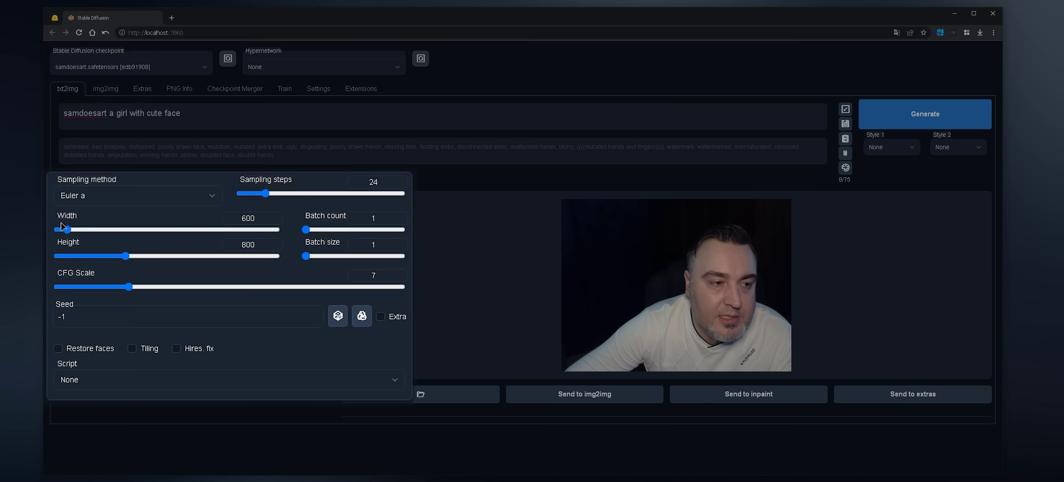
Set the image width and height to 512 and the CFG scale to 4
{"action": "left_click_drag", "start_coordinate": [62, 229], "coordinate": [56, 230]}
{"action": "left_click_drag", "start_coordinate": [126, 256], "coordinate": [56, 256]}
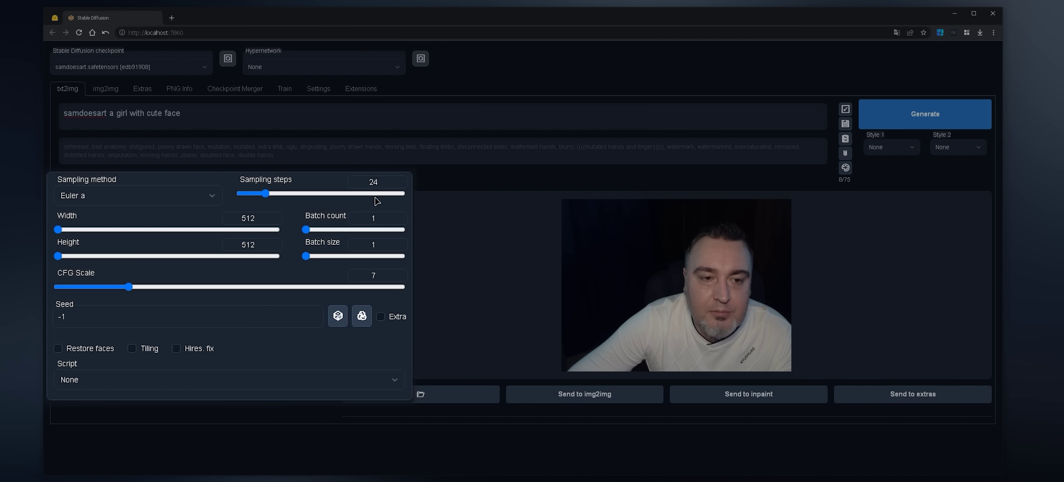
{"action": "left_click", "coordinate": [383, 274]}
{"action": "key", "text": "BackSpace"}
{"action": "type", "text": "5"}
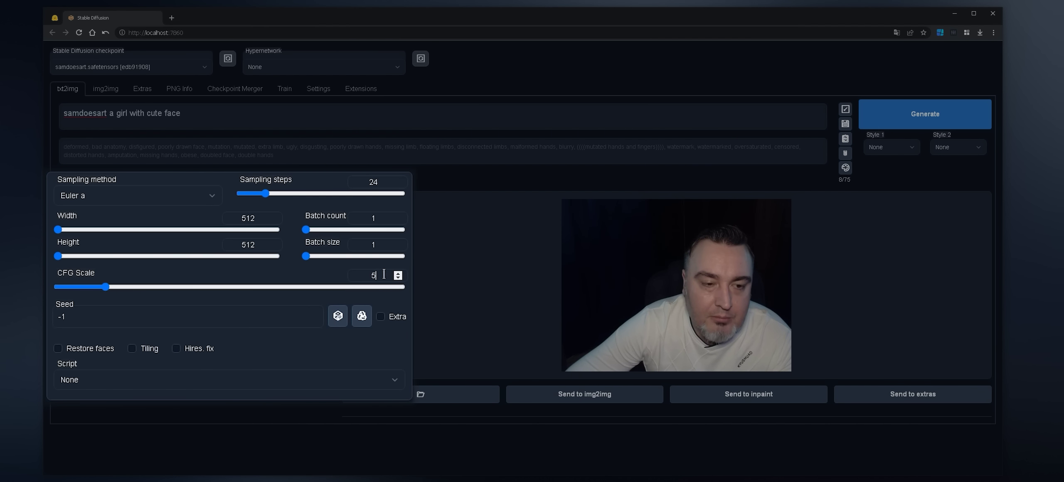
{"action": "key", "text": "BackSpace"}
{"action": "type", "text": "4"}
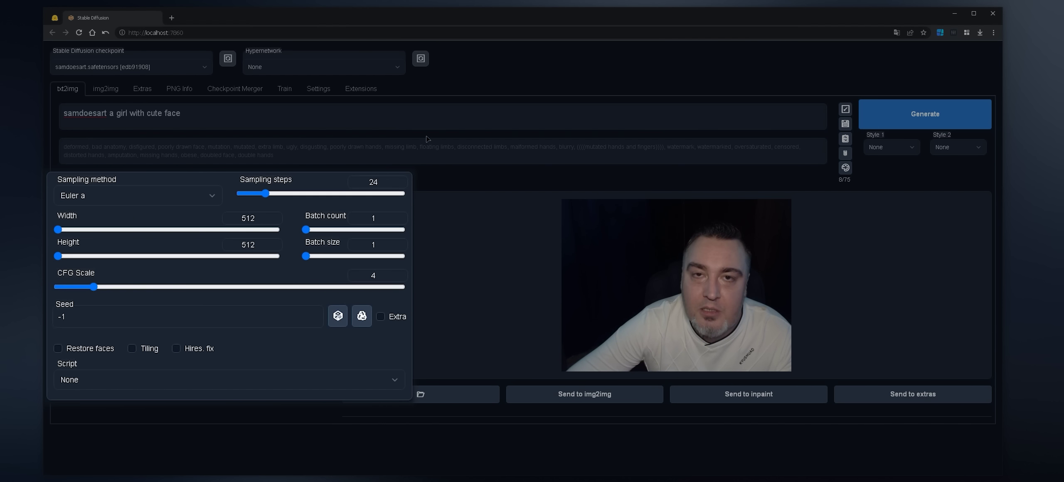
Generate an image from the prompt and save the full-size result to the desktop
{"action": "key", "text": "ctrl+Return"}
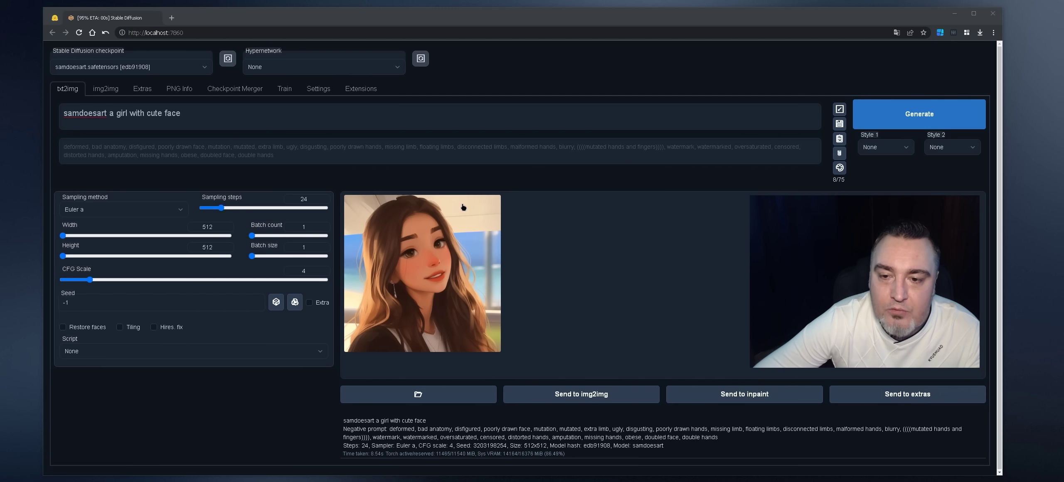
{"action": "left_click", "coordinate": [634, 261]}
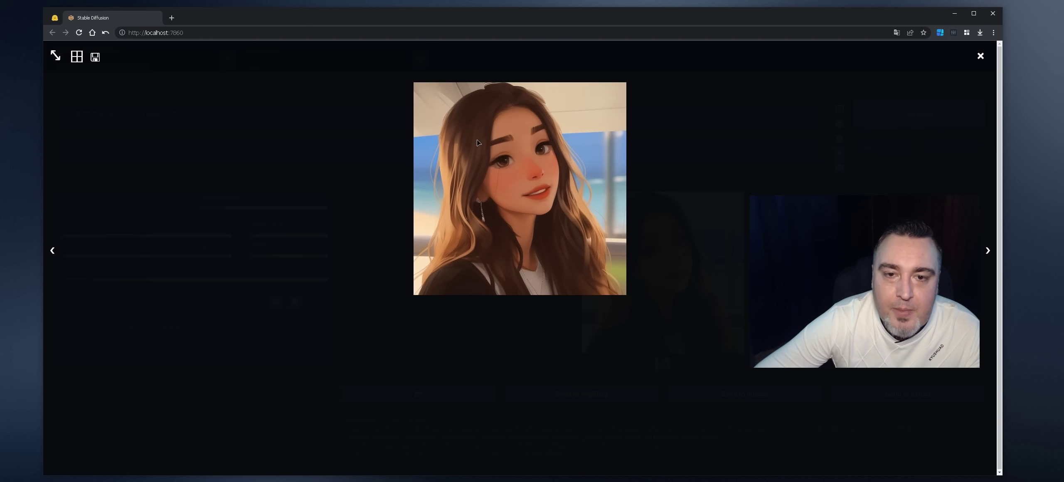
{"action": "left_click_drag", "start_coordinate": [477, 143], "coordinate": [15, 25]}
{"action": "left_click", "coordinate": [749, 121]}
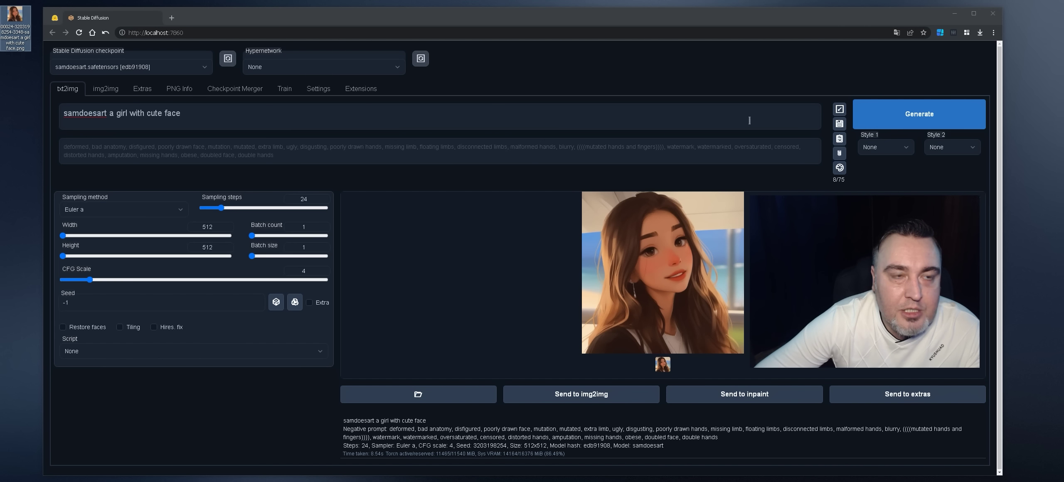
Generate a second image from the same prompt and save the side-profile portrait to the desktop
{"action": "key", "text": "ctrl+Return"}
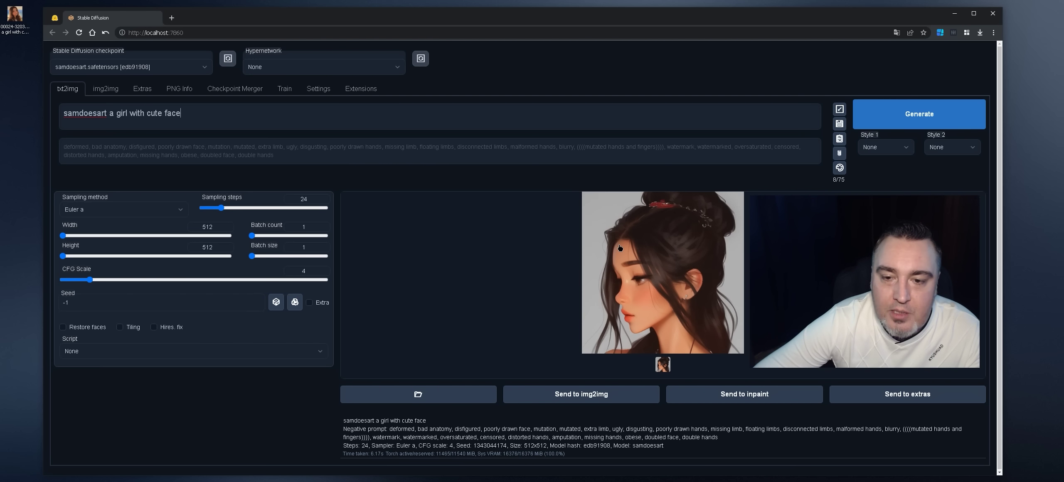
{"action": "left_click", "coordinate": [619, 248]}
{"action": "left_click_drag", "start_coordinate": [515, 217], "coordinate": [15, 93]}
{"action": "left_click", "coordinate": [773, 160]}
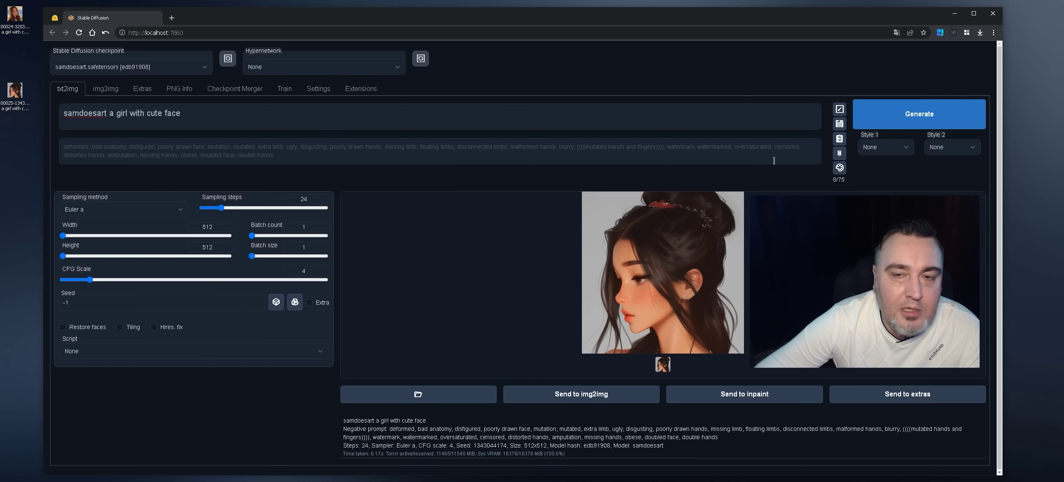
Generate two more images and save only the portrait of the long-haired girl against the blue sky to the desktop
{"action": "key", "text": "ctrl+Return"}
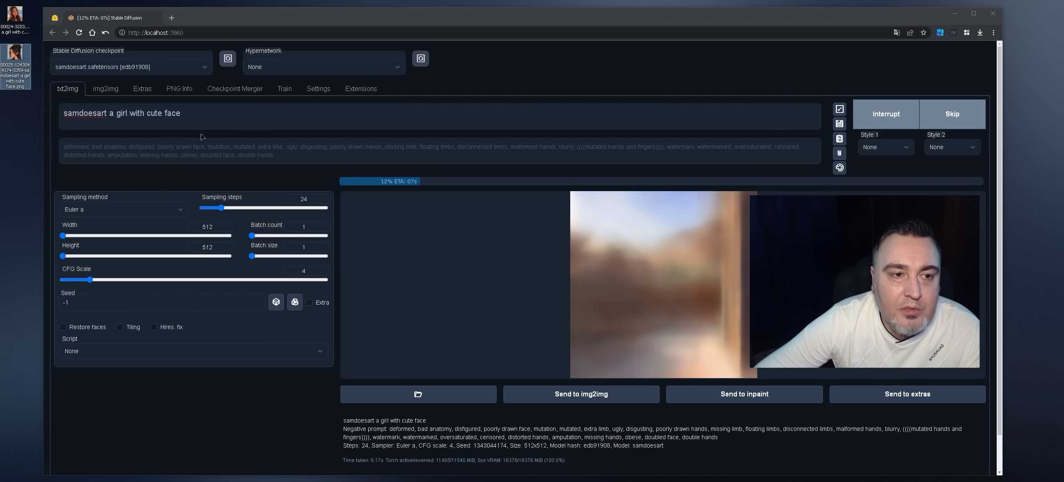
{"action": "left_click", "coordinate": [201, 137]}
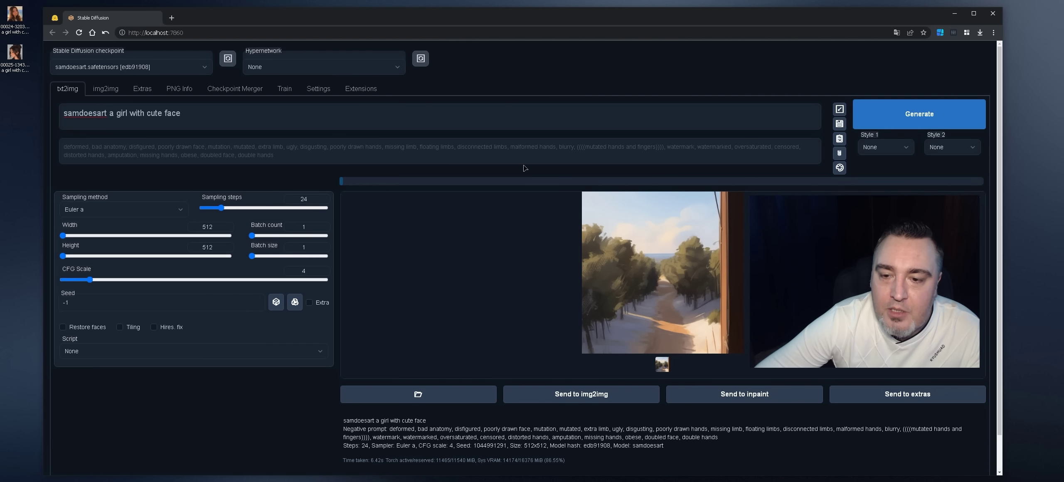
{"action": "key", "text": "ctrl+Return"}
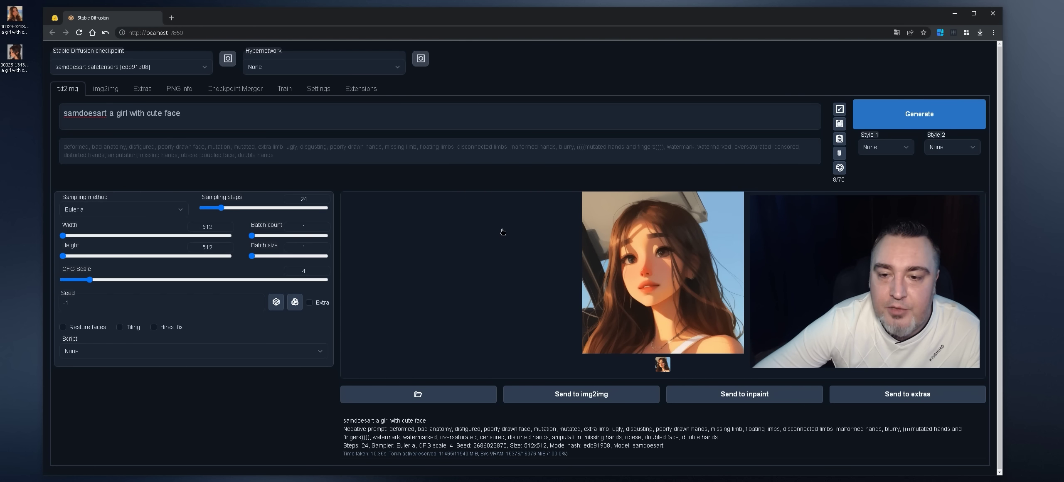
{"action": "left_click", "coordinate": [616, 258]}
{"action": "left_click_drag", "start_coordinate": [616, 259], "coordinate": [35, 108]}
{"action": "left_click", "coordinate": [63, 111]}
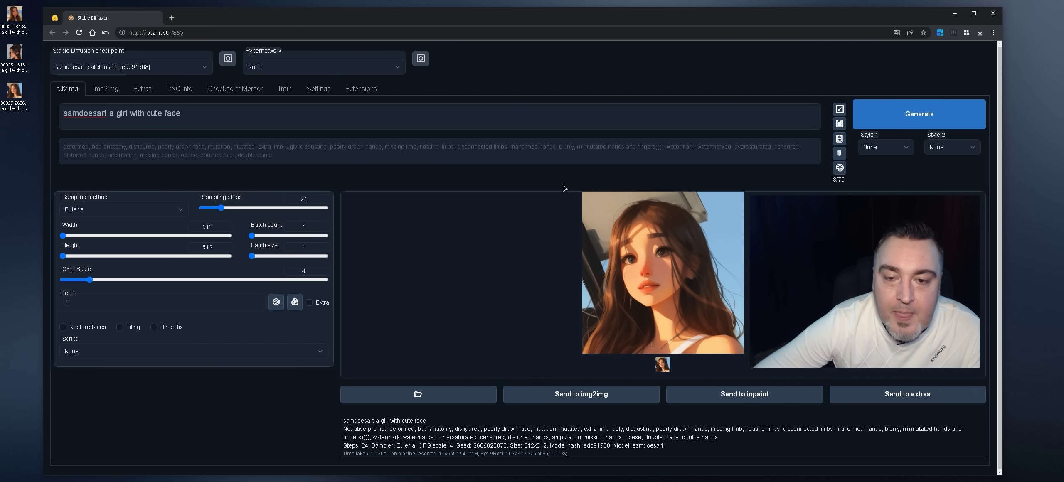
Generate two further images and save only the portrait of the girl in a white top by the car window to the desktop
{"action": "left_click", "coordinate": [461, 118]}
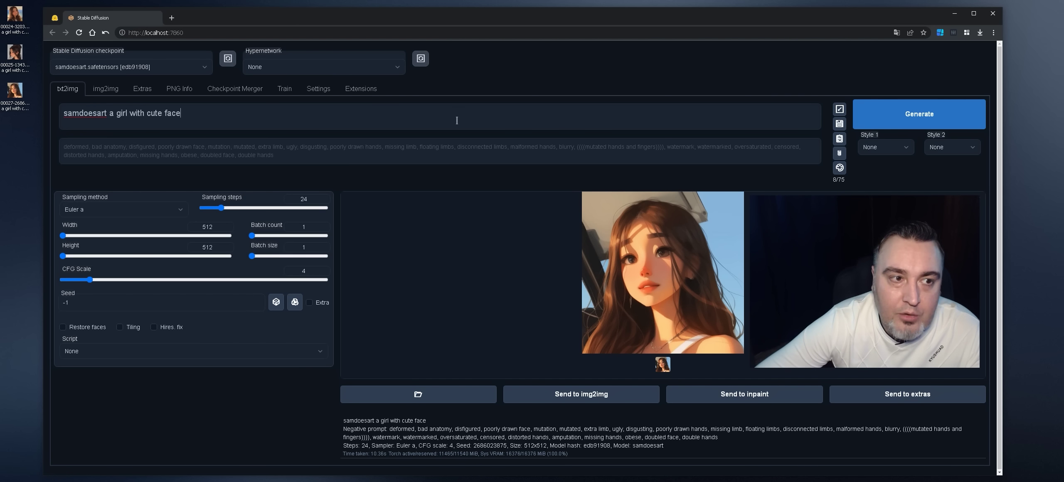
{"action": "key", "text": "ctrl+Return"}
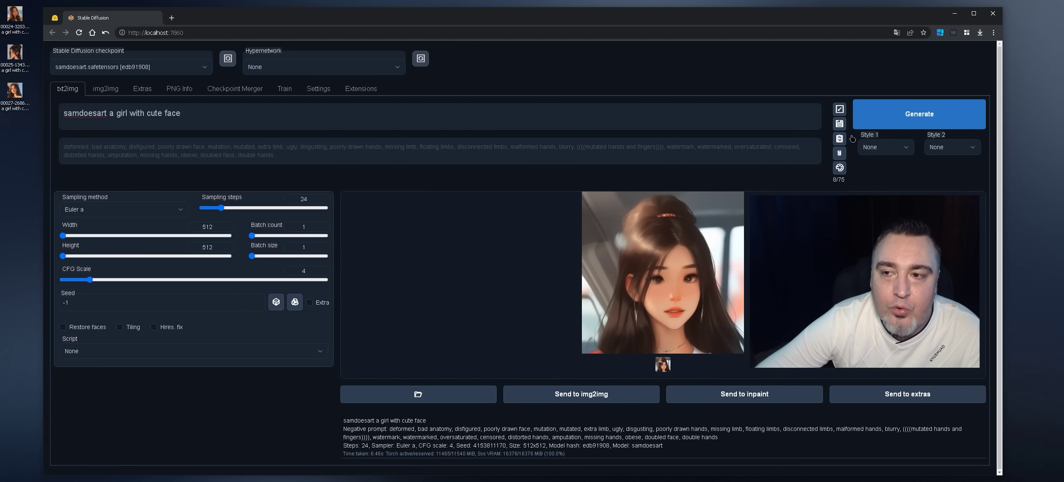
{"action": "left_click", "coordinate": [868, 121]}
{"action": "left_click", "coordinate": [665, 202]}
{"action": "left_click", "coordinate": [665, 202]}
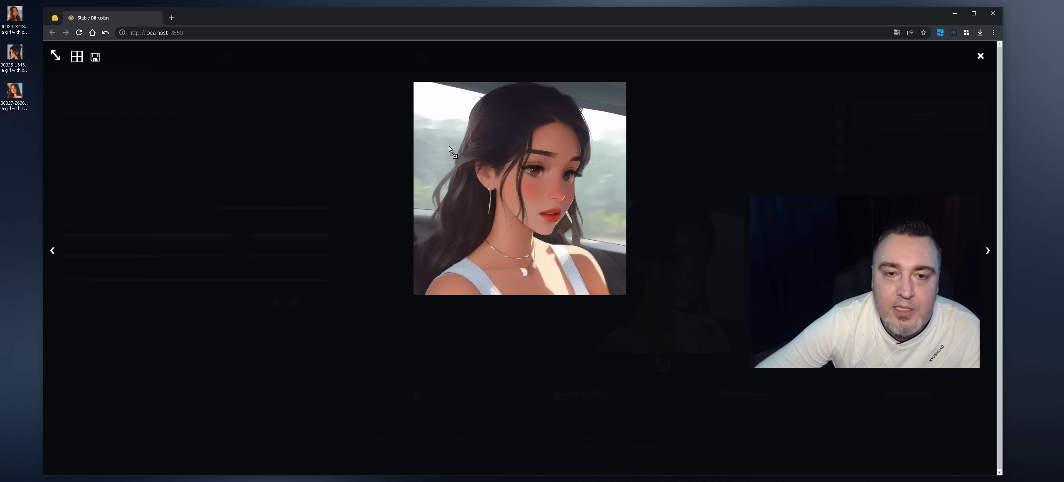
{"action": "left_click", "coordinate": [677, 162]}
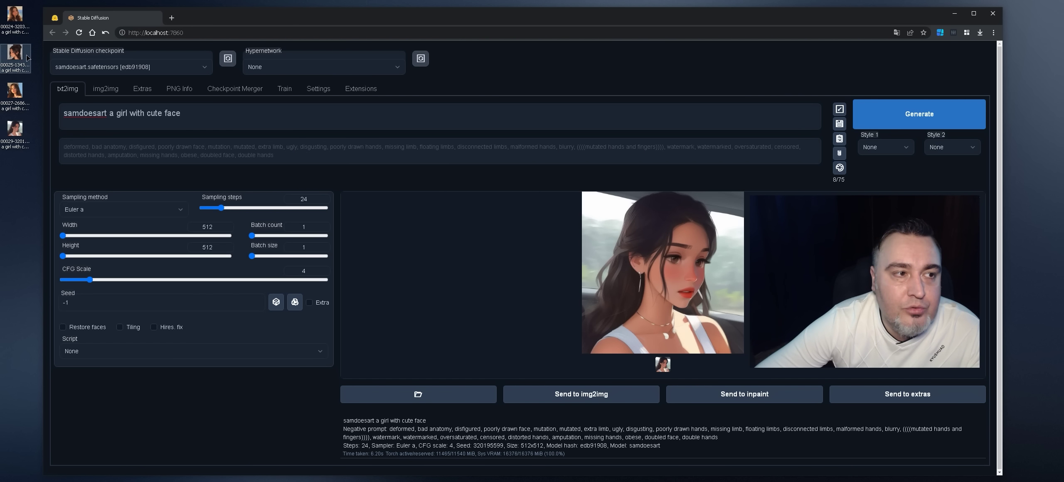
Generate another image from the same prompt and save the portrait of the girl with windblown brown hair to the desktop
{"action": "left_click", "coordinate": [927, 124]}
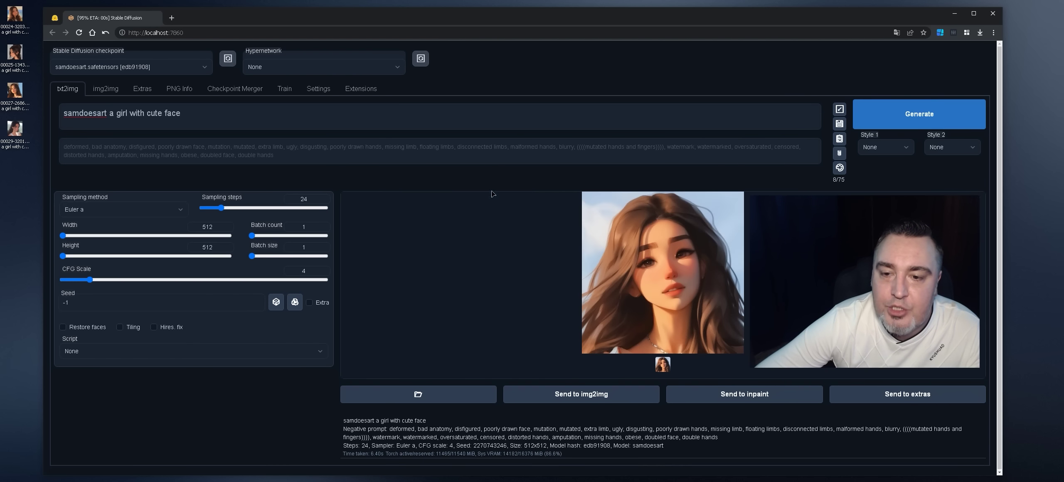
{"action": "left_click", "coordinate": [537, 200]}
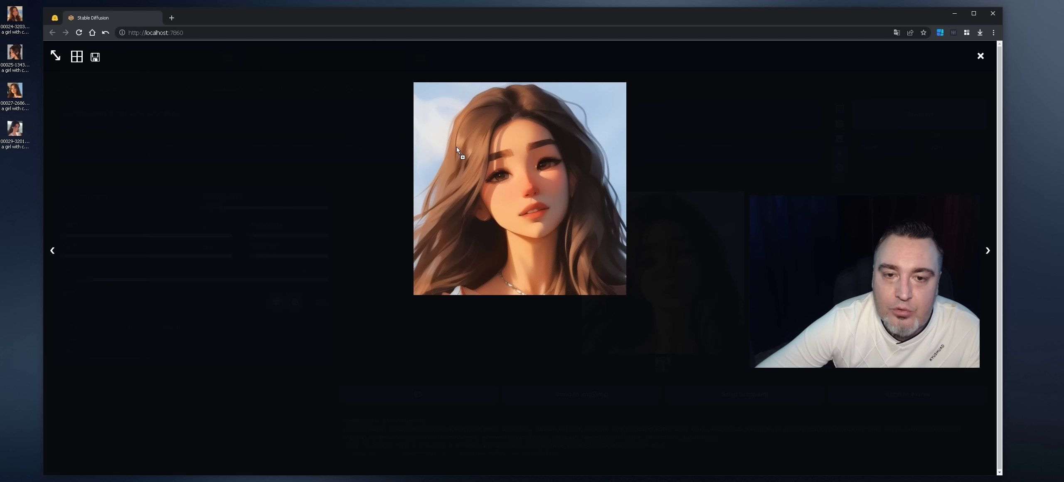
{"action": "left_click_drag", "start_coordinate": [456, 150], "coordinate": [20, 216]}
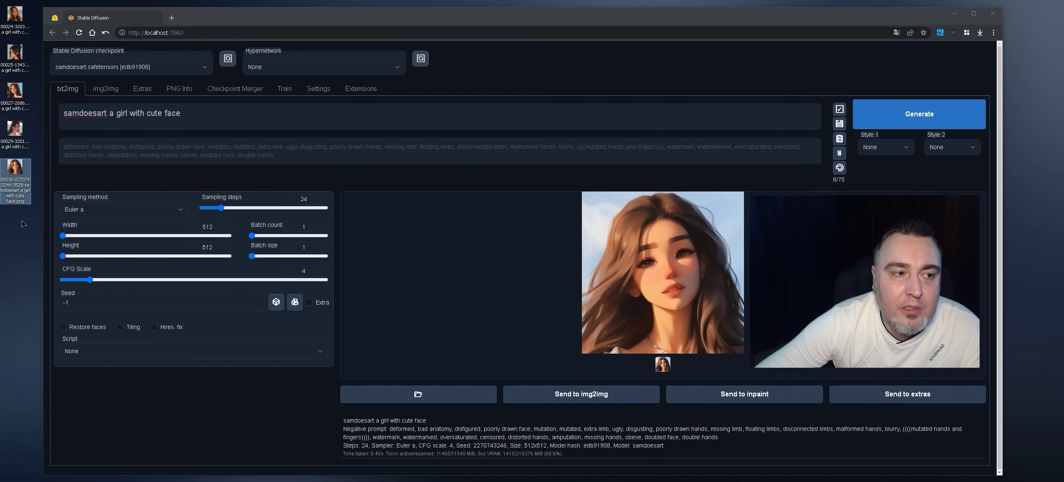
Create a desktop folder, move the five saved portraits into it and name it em
{"action": "right_click", "coordinate": [23, 224]}
{"action": "mouse_move", "coordinate": [63, 277]}
{"action": "left_click", "coordinate": [143, 277]}
{"action": "left_click_drag", "start_coordinate": [14, 199], "coordinate": [25, 7]}
{"action": "left_click_drag", "start_coordinate": [14, 52], "coordinate": [18, 25]}
{"action": "key", "text": "F2"}
{"action": "type", "text": "em"}
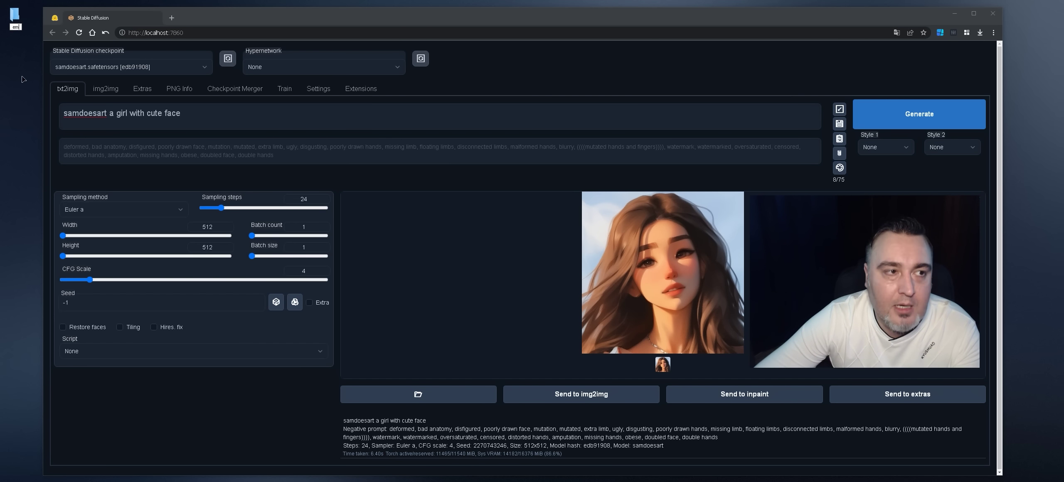
{"action": "key", "text": "Return"}
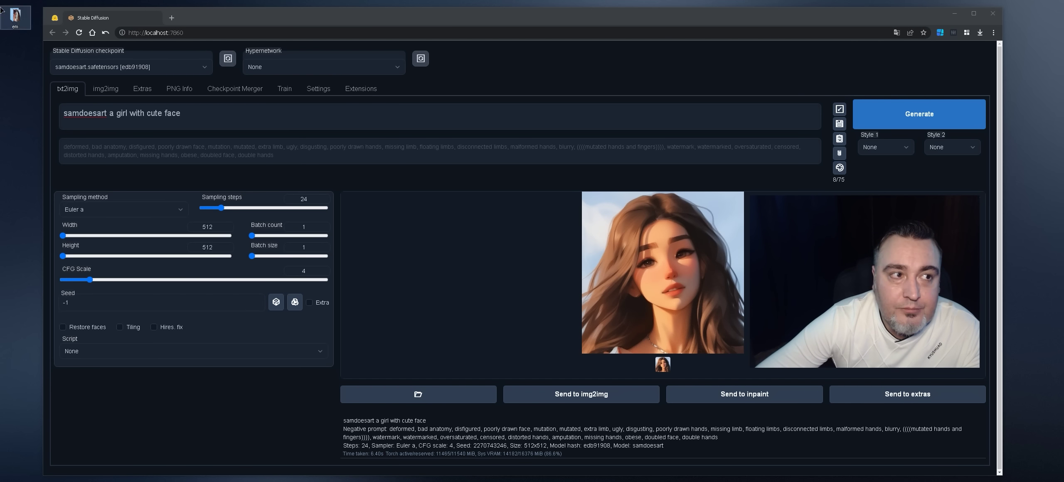
{"action": "left_click", "coordinate": [78, 82]}
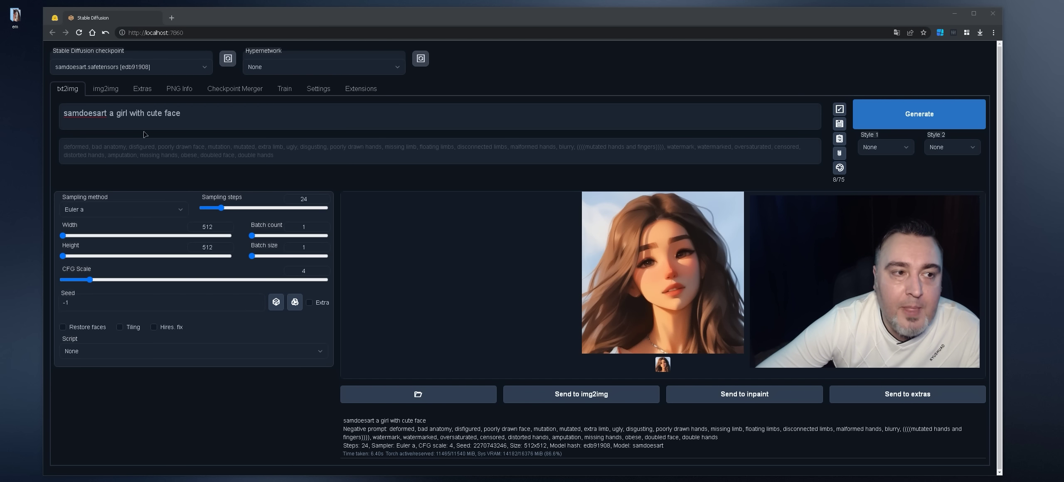
Switch the Stable Diffusion checkpoint to v1-5-pruned-emaonly.ckpt
{"action": "left_click", "coordinate": [137, 68]}
{"action": "left_click", "coordinate": [113, 110]}
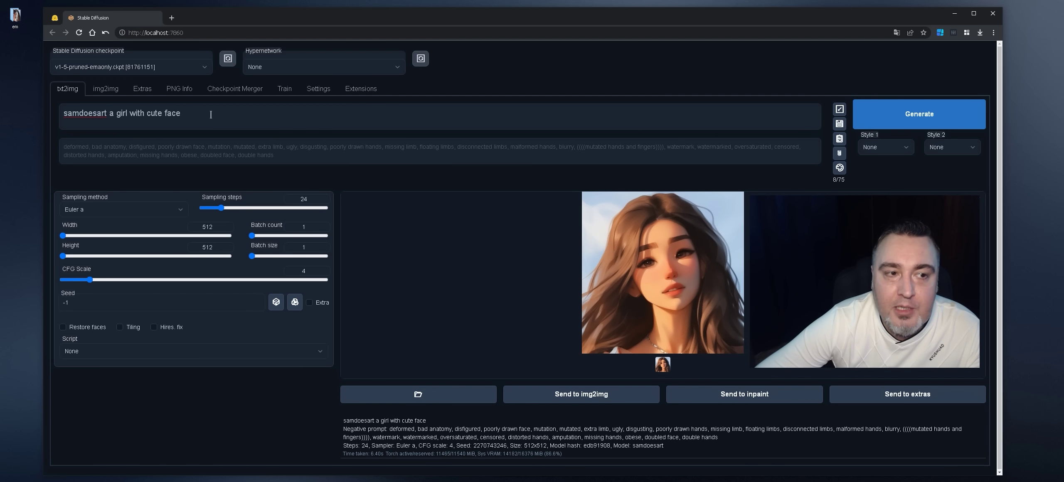
{"action": "left_click", "coordinate": [55, 18]}
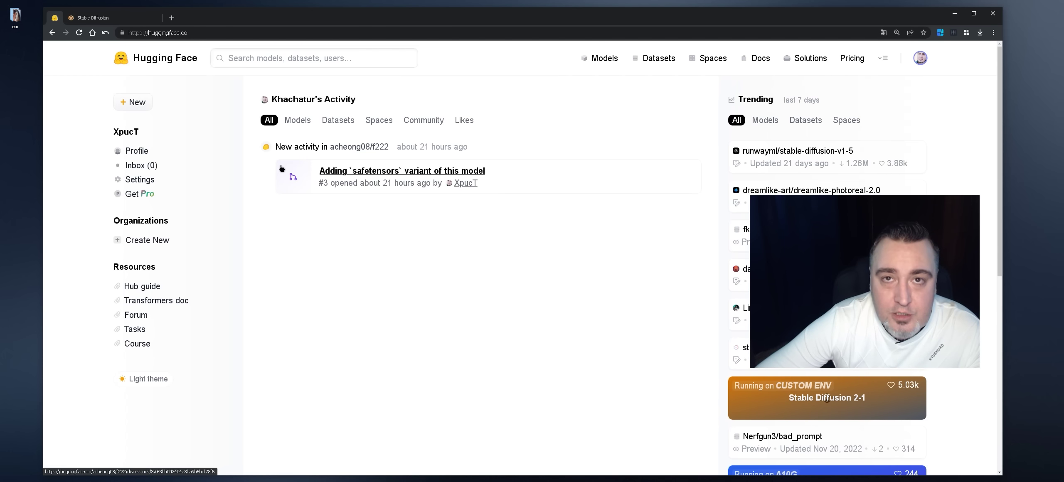
{"action": "left_click", "coordinate": [106, 17]}
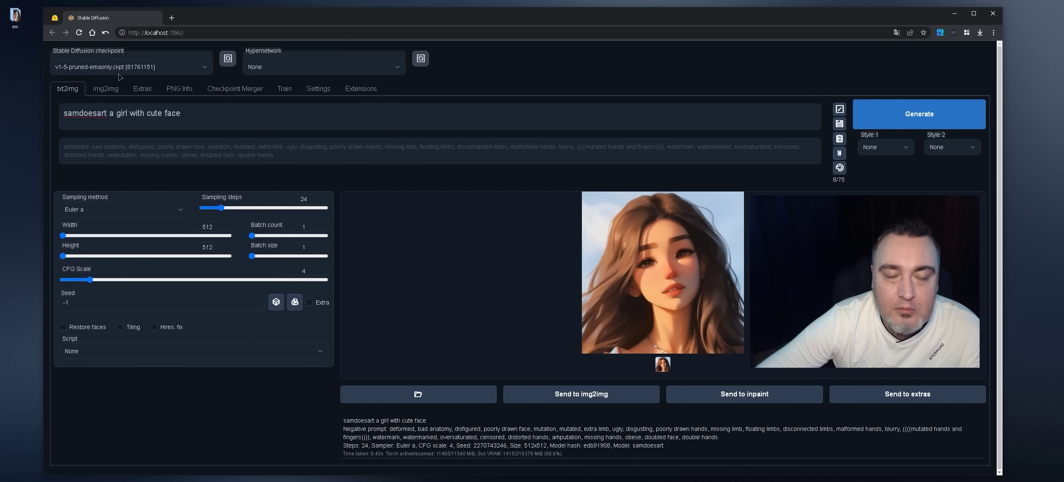
Switch to Hugging Face and open the file list of the runwayml/stable-diffusion-v1-5 model
{"action": "left_click", "coordinate": [52, 19]}
{"action": "left_click", "coordinate": [250, 56]}
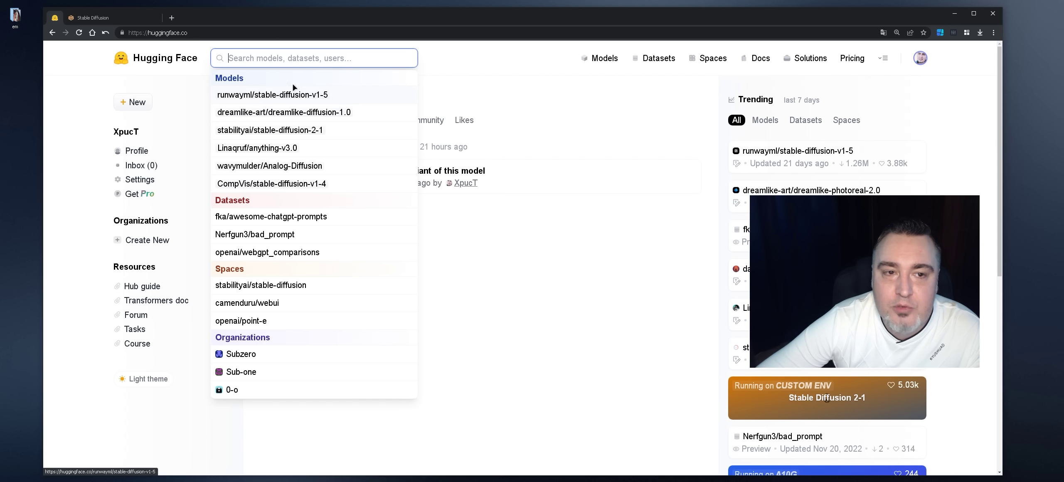
{"action": "left_click", "coordinate": [292, 86]}
{"action": "scroll", "coordinate": [364, 179], "scroll_direction": "down", "scroll_amount": 5}
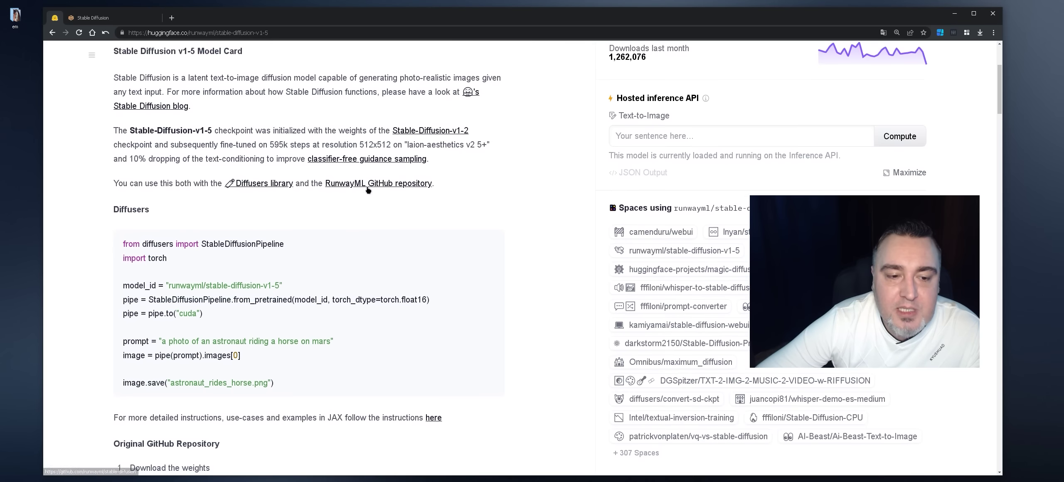
{"action": "scroll", "coordinate": [368, 190], "scroll_direction": "up", "scroll_amount": 8}
{"action": "left_click", "coordinate": [235, 178]}
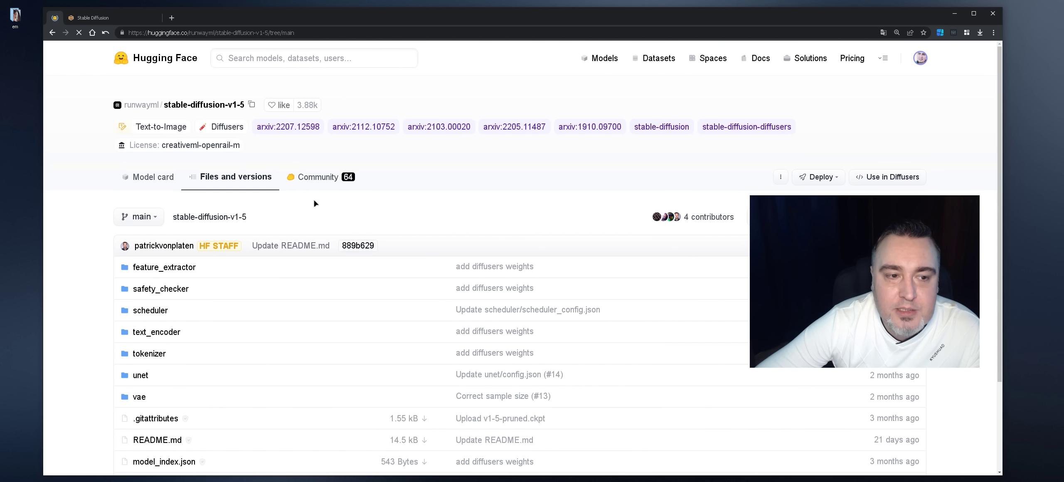
{"action": "scroll", "coordinate": [314, 202], "scroll_direction": "down", "scroll_amount": 3}
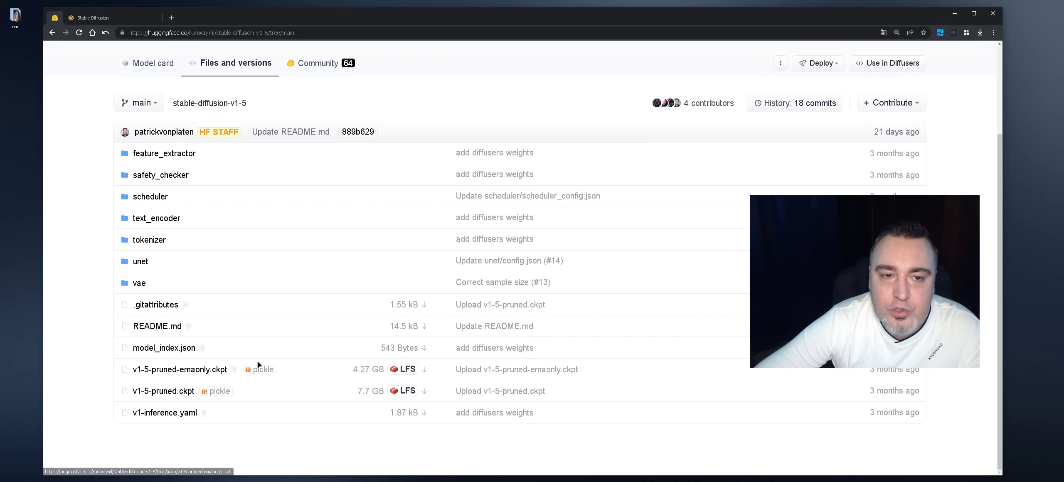
{"action": "scroll", "coordinate": [257, 362], "scroll_direction": "up", "scroll_amount": 1}
{"action": "scroll", "coordinate": [311, 344], "scroll_direction": "down", "scroll_amount": 1}
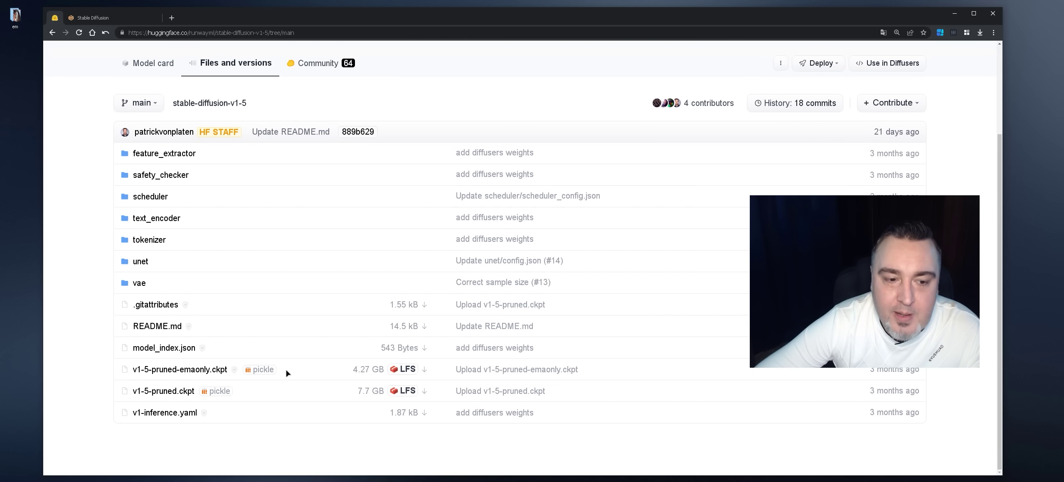
Examine the detected pickle imports of the v1-5-pruned-emaonly.ckpt file and close their list
{"action": "left_click", "coordinate": [260, 369]}
{"action": "scroll", "coordinate": [290, 378], "scroll_direction": "down", "scroll_amount": 1}
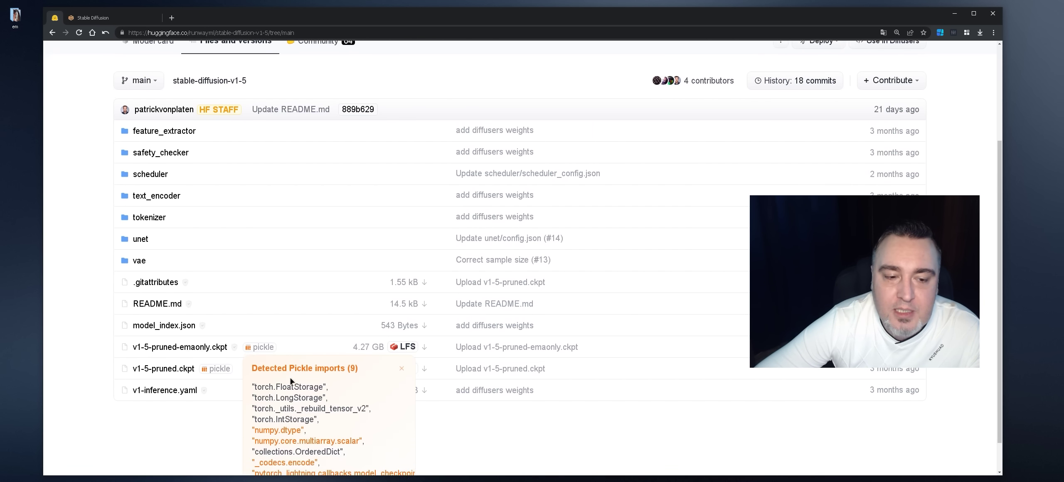
{"action": "scroll", "coordinate": [293, 376], "scroll_direction": "up", "scroll_amount": 1}
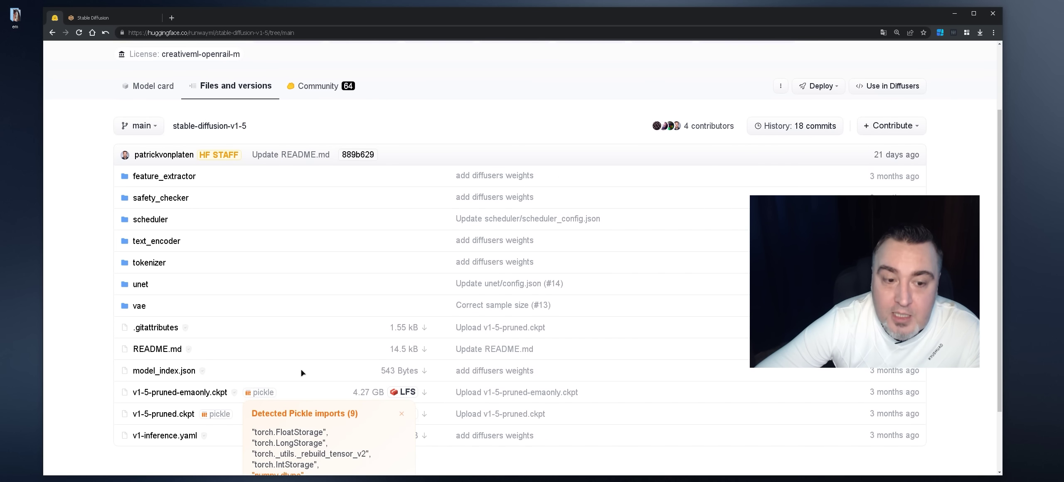
{"action": "scroll", "coordinate": [301, 369], "scroll_direction": "down", "scroll_amount": 3}
{"action": "scroll", "coordinate": [332, 379], "scroll_direction": "up", "scroll_amount": 4}
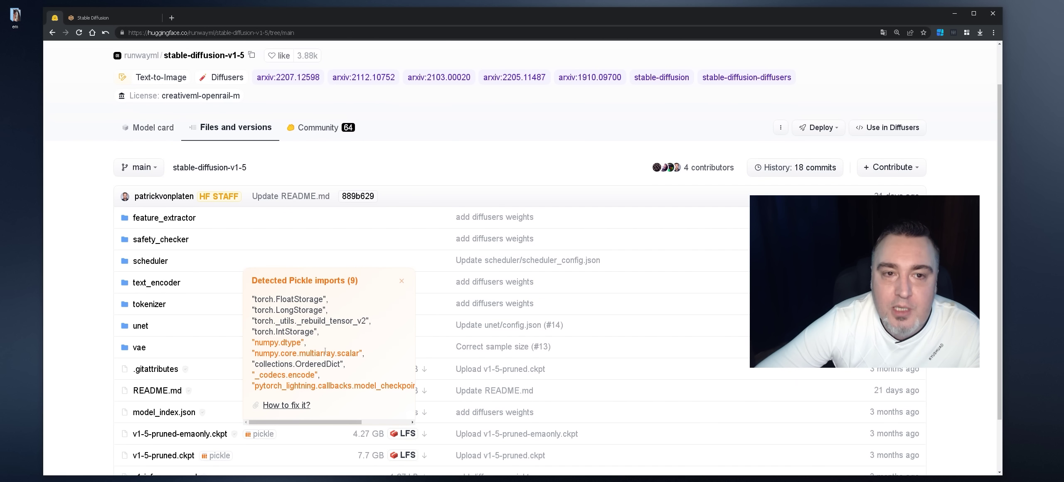
{"action": "scroll", "coordinate": [325, 351], "scroll_direction": "down", "scroll_amount": 3}
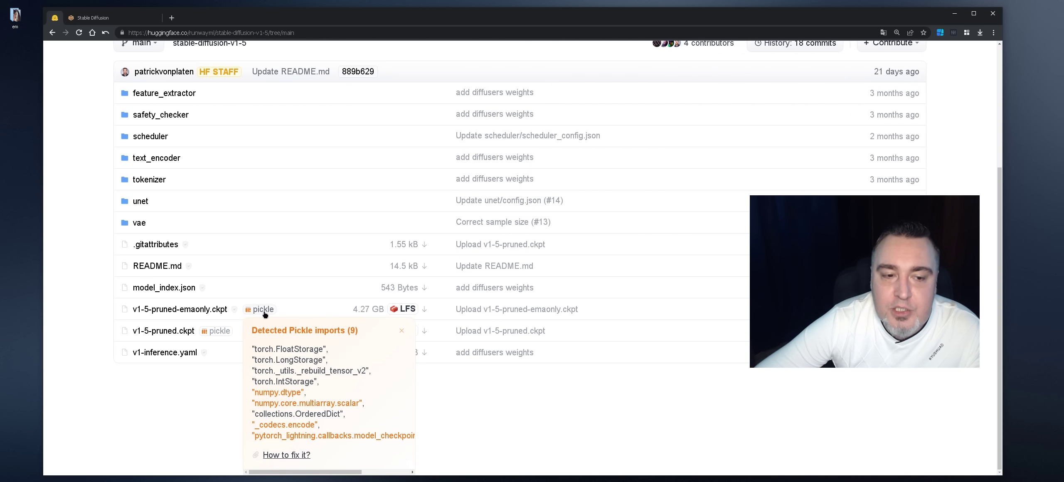
{"action": "scroll", "coordinate": [264, 314], "scroll_direction": "up", "scroll_amount": 1}
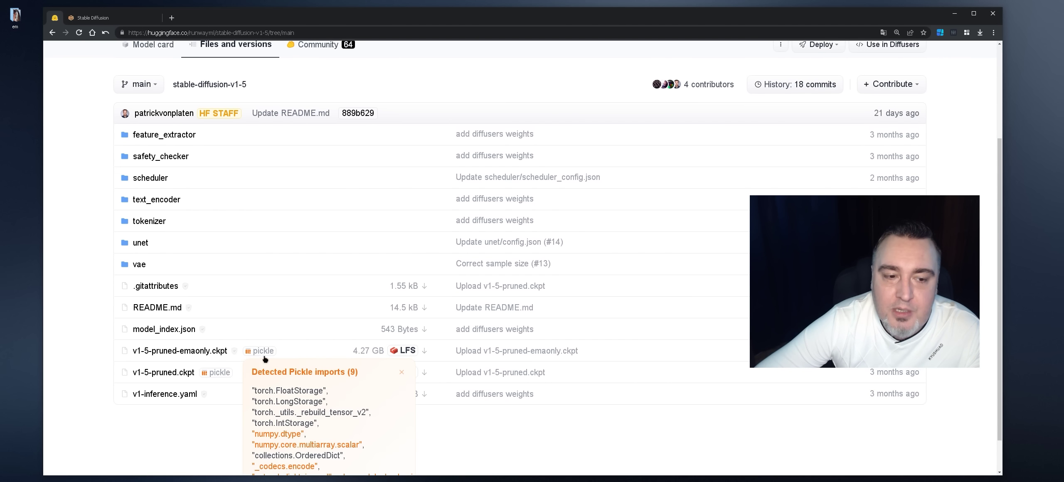
{"action": "left_click", "coordinate": [62, 321]}
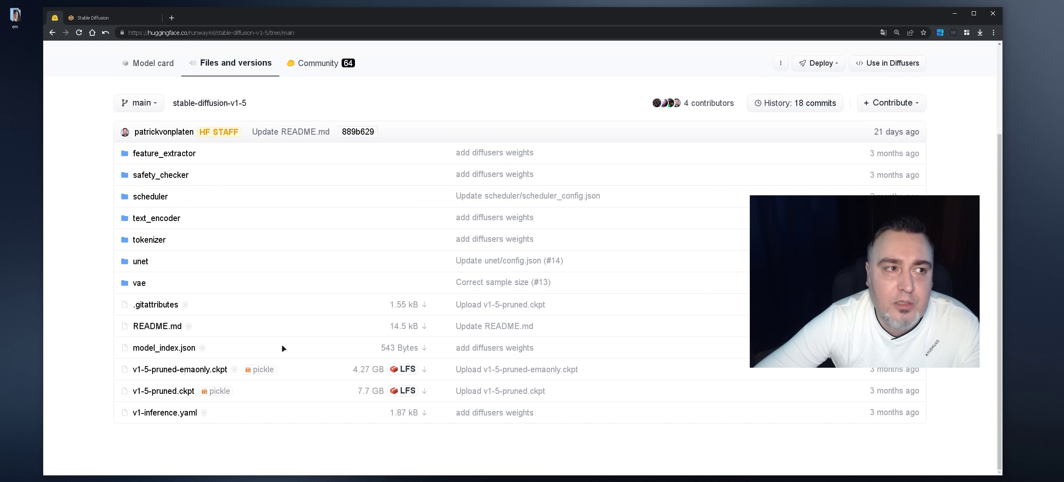
Return to the Stable Diffusion web UI and review the saved portraits in the em folder on the desktop
{"action": "left_click", "coordinate": [108, 18]}
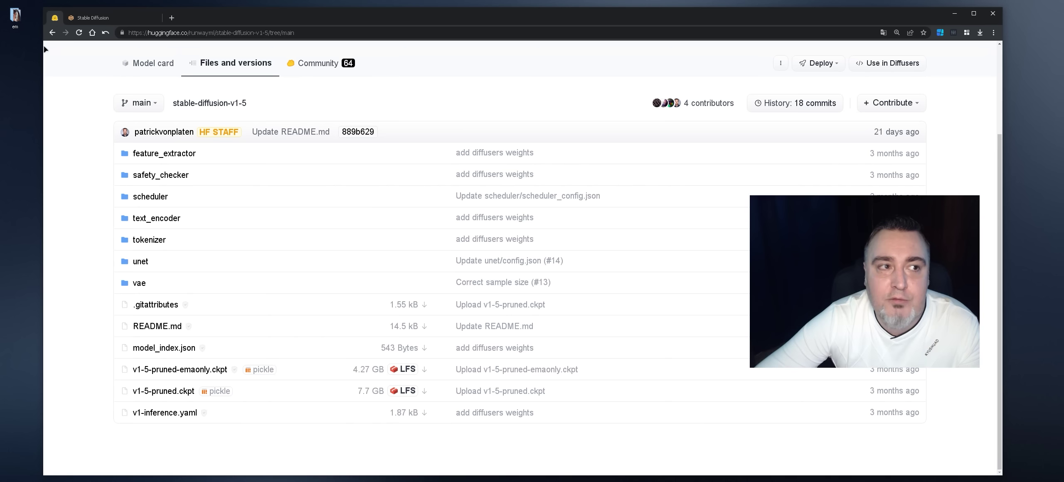
{"action": "left_click", "coordinate": [55, 18]}
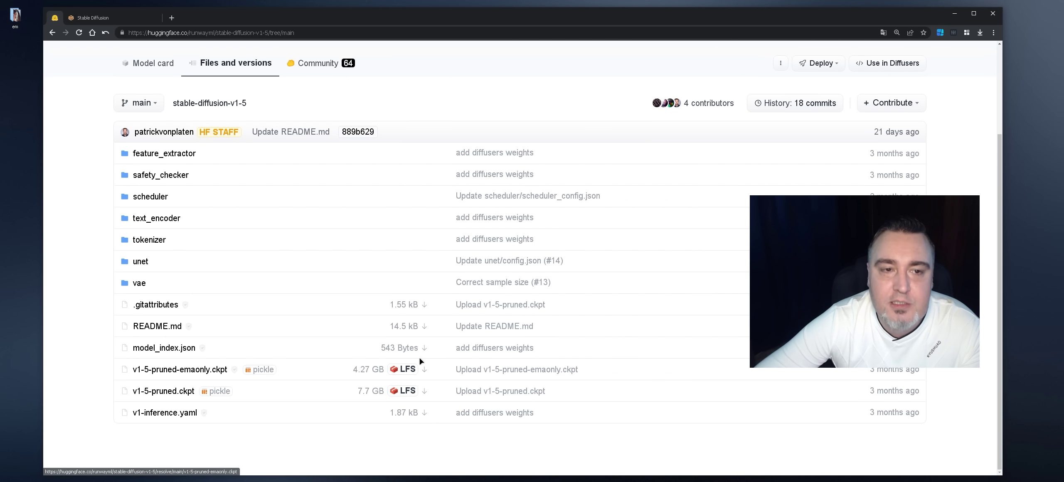
{"action": "left_click", "coordinate": [117, 18]}
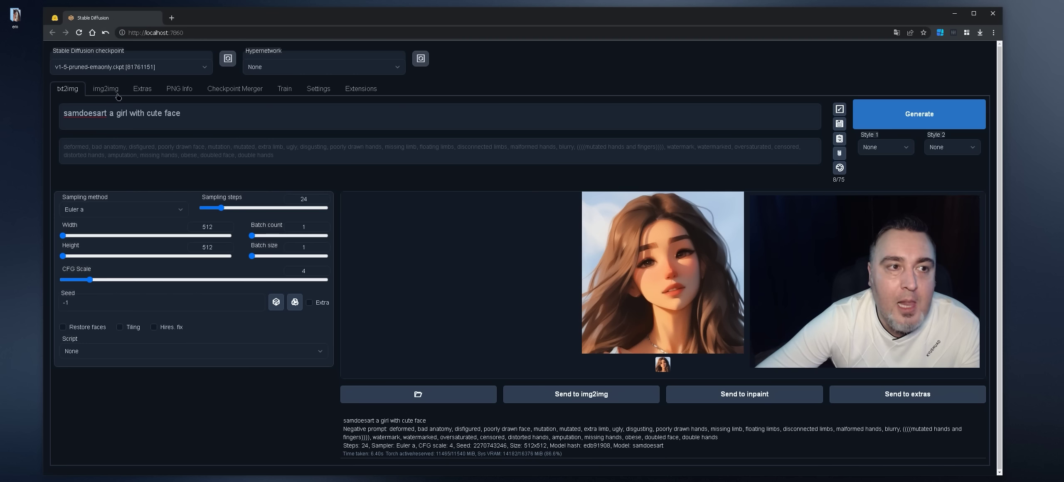
{"action": "double_click", "coordinate": [15, 16]}
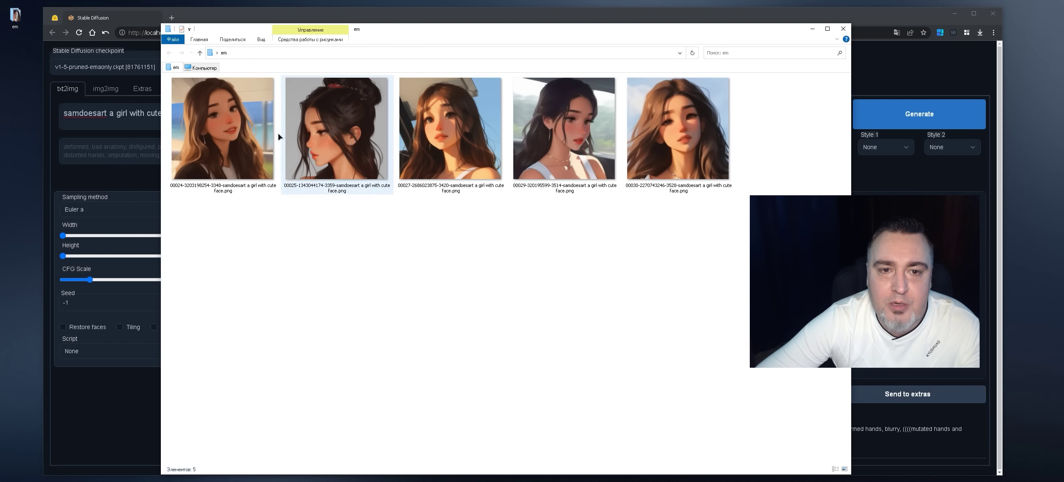
{"action": "left_click", "coordinate": [850, 27]}
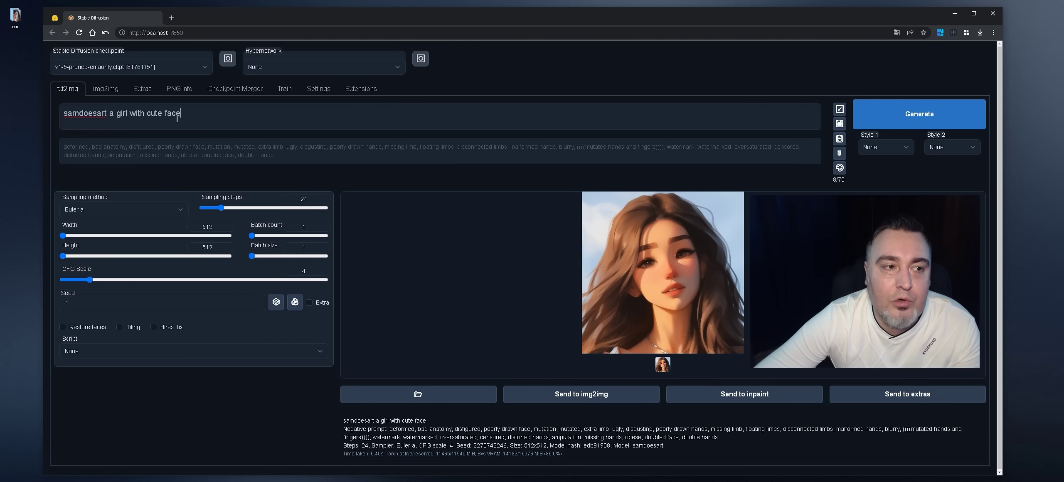
Replace the old positive prompt with "a girl, small nose, small chin, art,"
{"action": "key", "text": "ctrl+a"}
{"action": "key", "text": "BackSpace"}
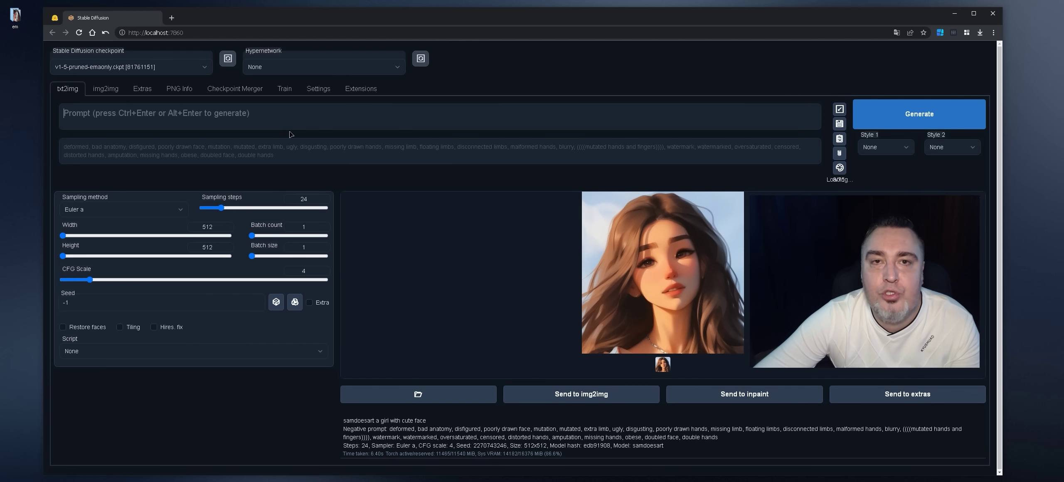
{"action": "type", "text": "a girl,"}
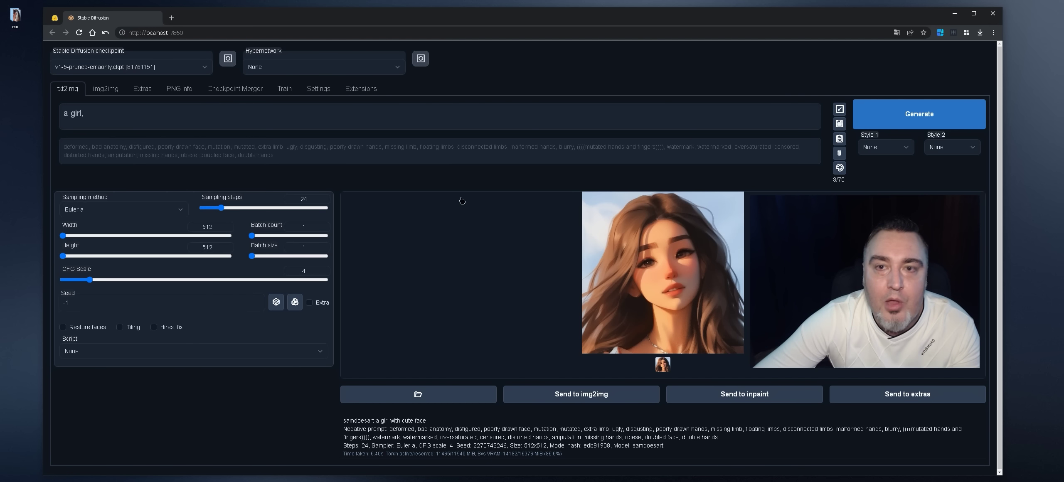
{"action": "left_click", "coordinate": [235, 112]}
{"action": "type", "text": "small"}
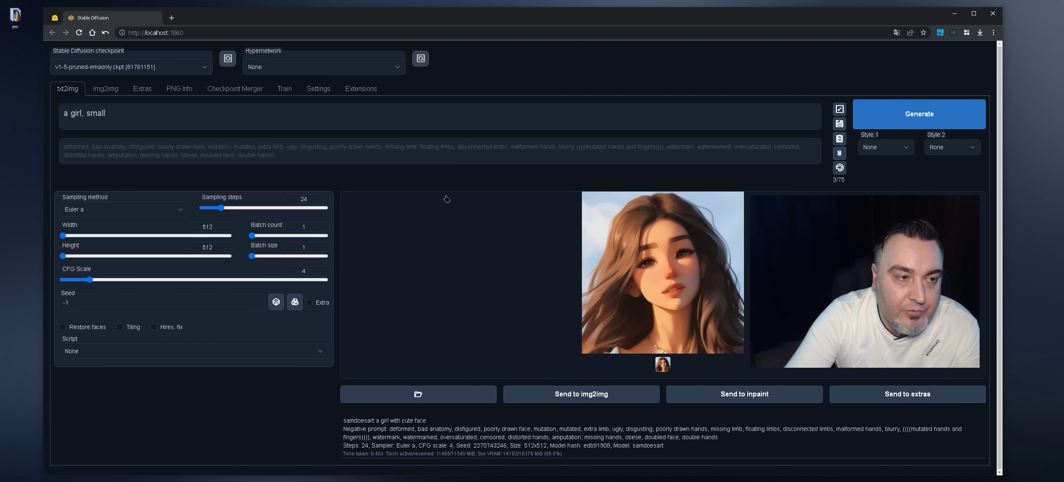
{"action": "type", "text": " nose"}
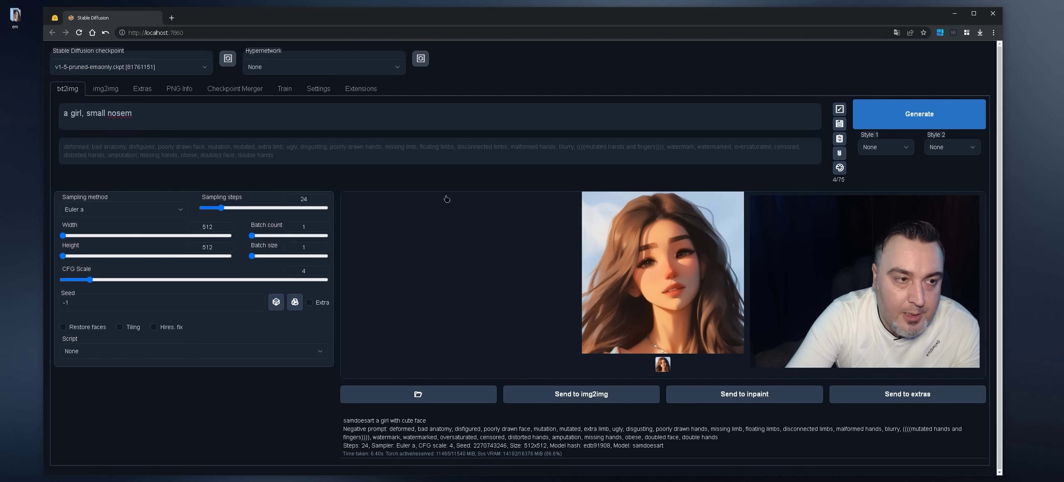
{"action": "type", "text": ", sma"}
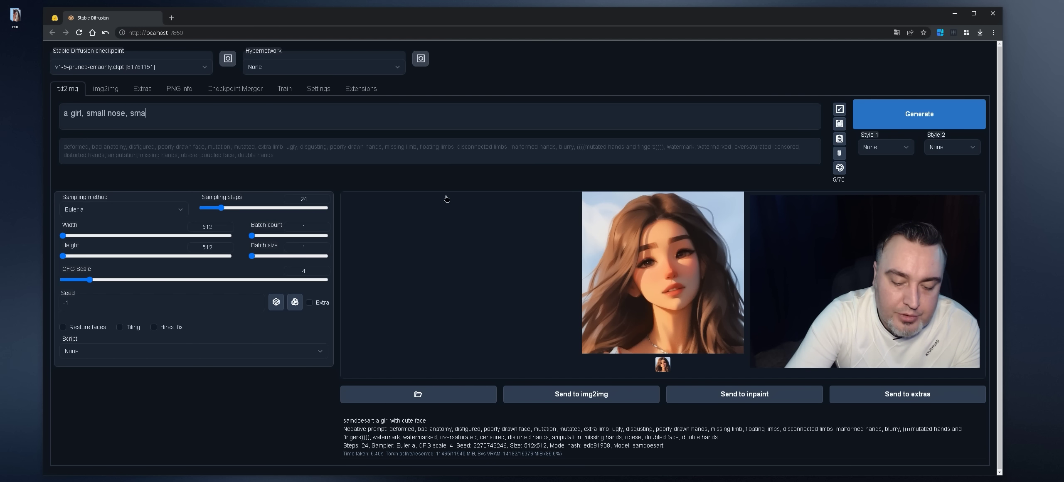
{"action": "type", "text": "ll chin, "}
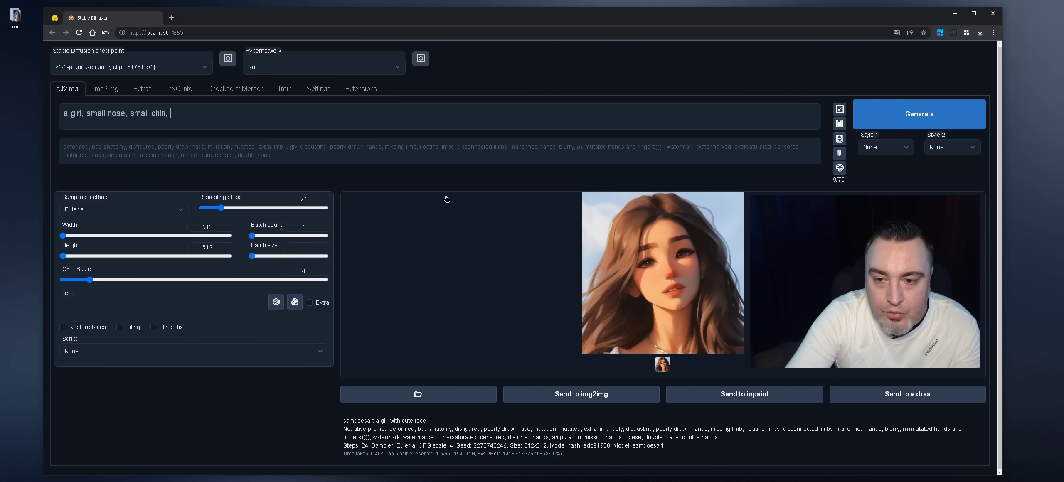
{"action": "type", "text": "art"}
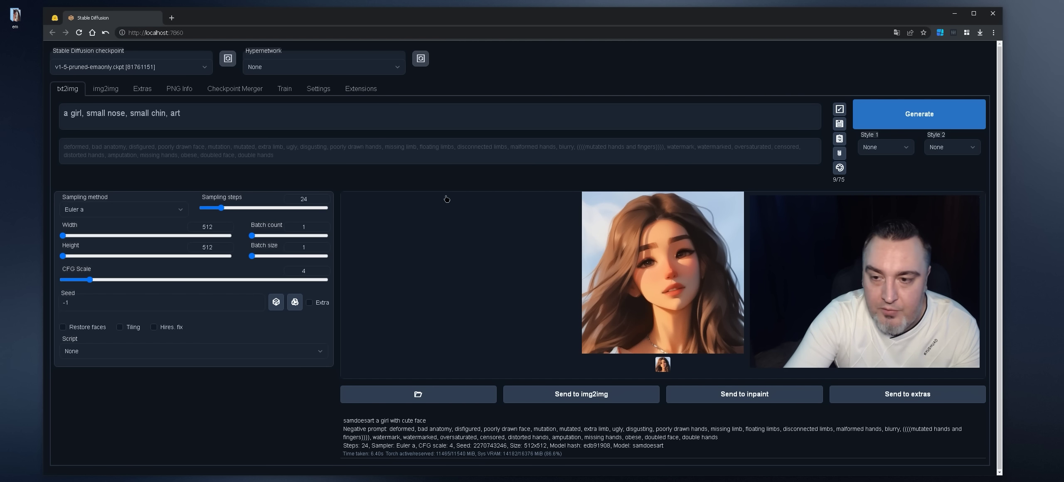
{"action": "type", "text": ", "}
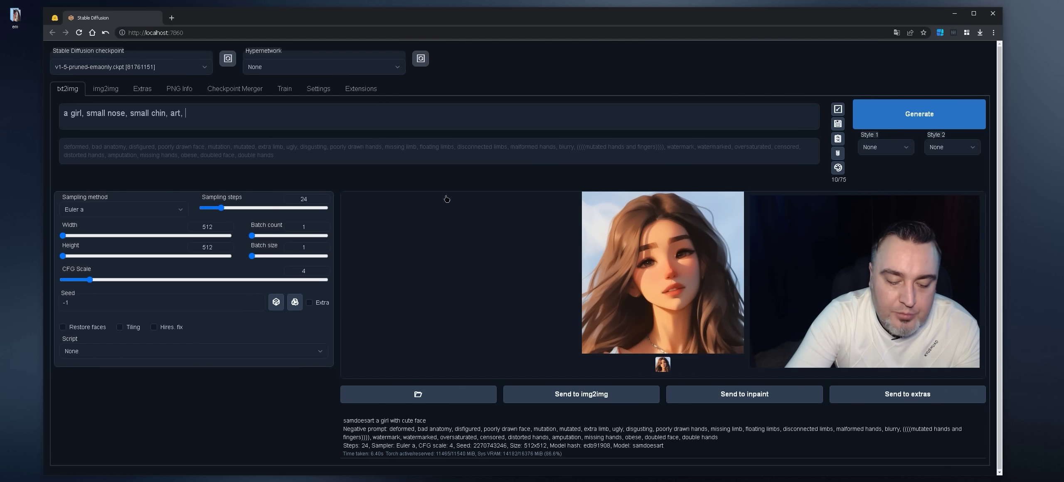
Extend the prompt with "greg rutkowski, big eyes, big eyeballs, anime"
{"action": "type", "text": "greg"}
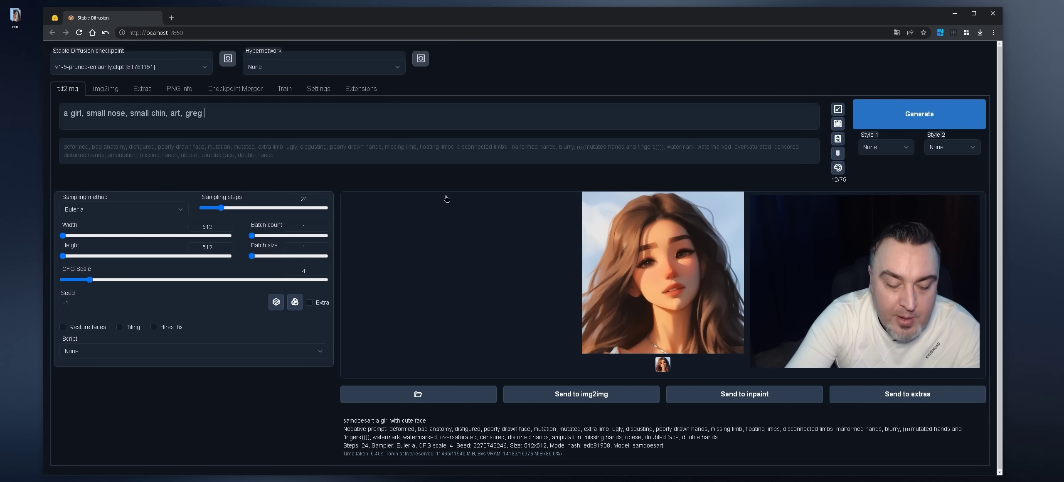
{"action": "type", "text": "rutkowski, "}
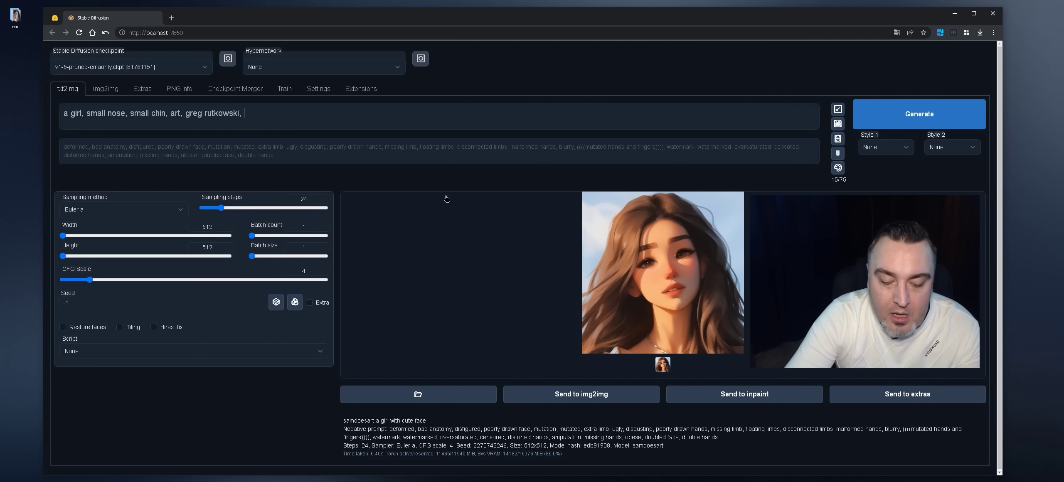
{"action": "type", "text": "big"}
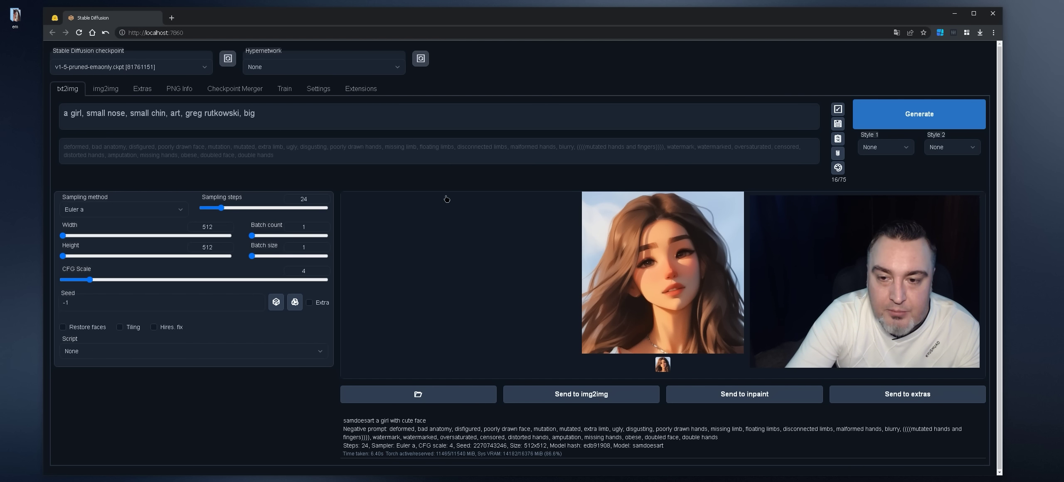
{"action": "type", "text": " eyes,"}
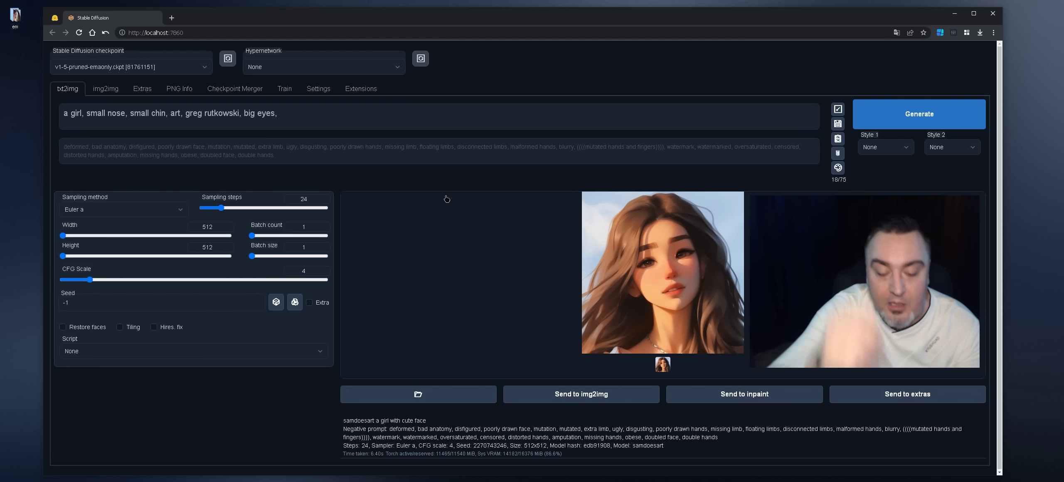
{"action": "type", "text": " big eye"}
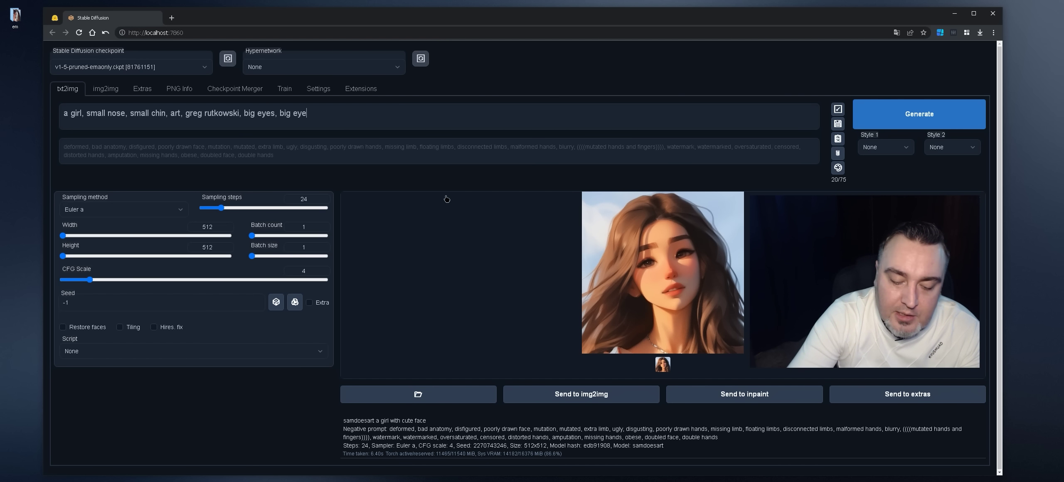
{"action": "type", "text": "balls,"}
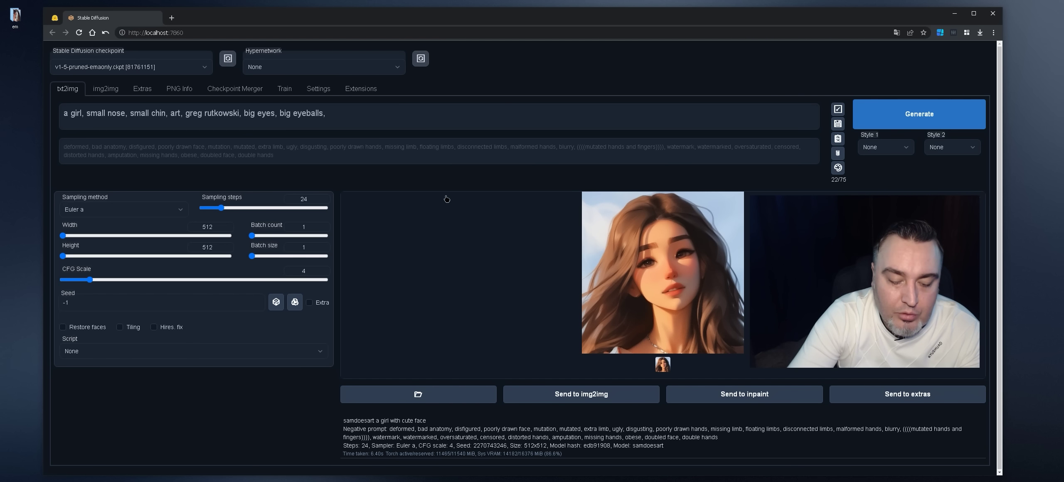
{"action": "type", "text": " anime"}
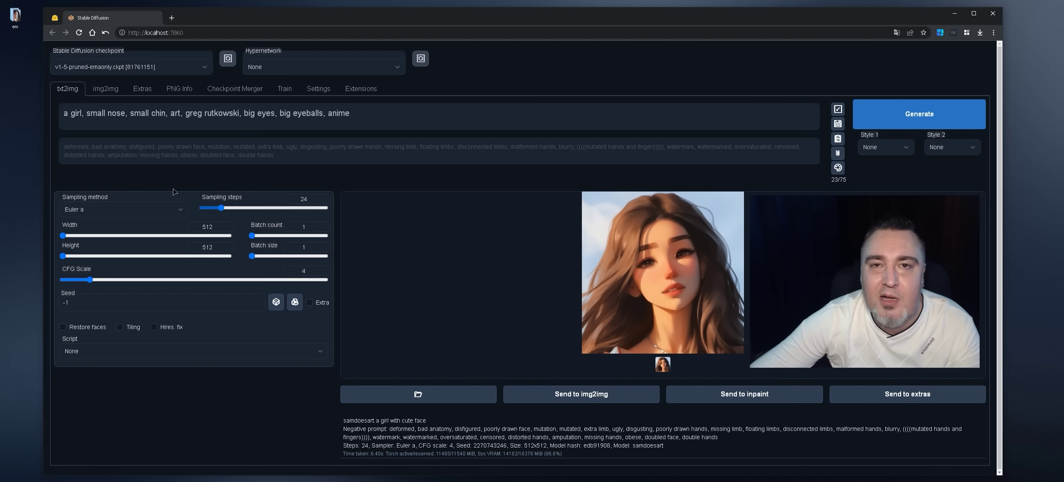
Insert "painted," before "art" in the prompt and generate the image
{"action": "left_click", "coordinate": [186, 113]}
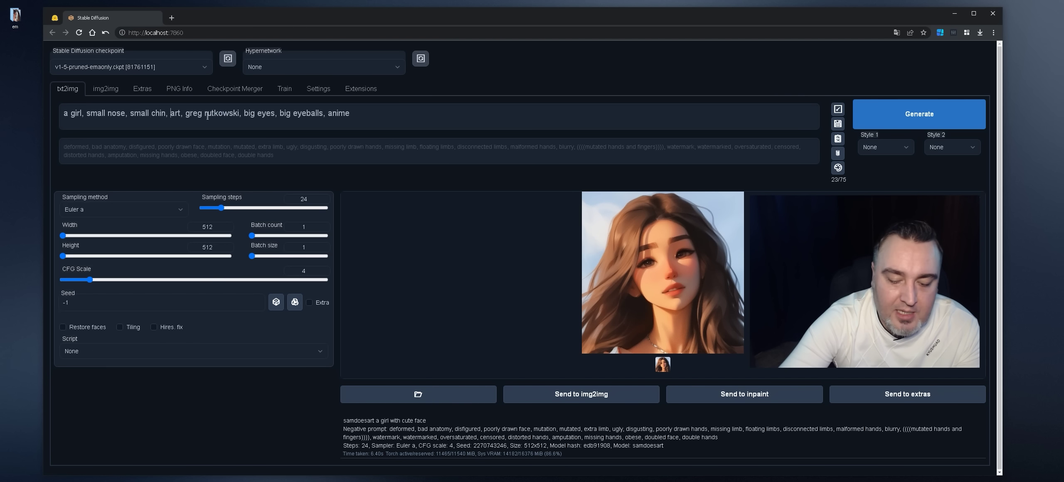
{"action": "type", "text": "painted,"}
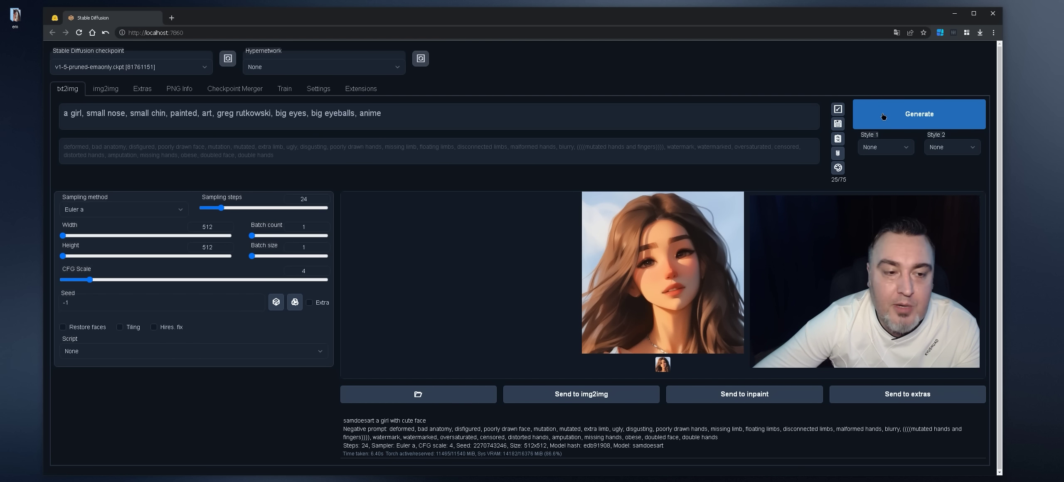
{"action": "key", "text": "ctrl+Return"}
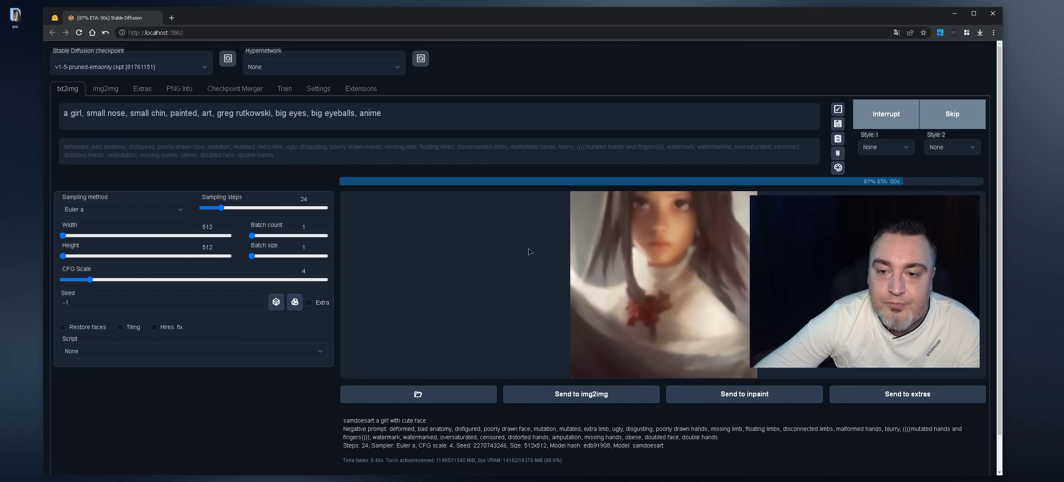
Examine the newly generated girl portrait at enlarged size and close the preview
{"action": "left_click", "coordinate": [615, 251]}
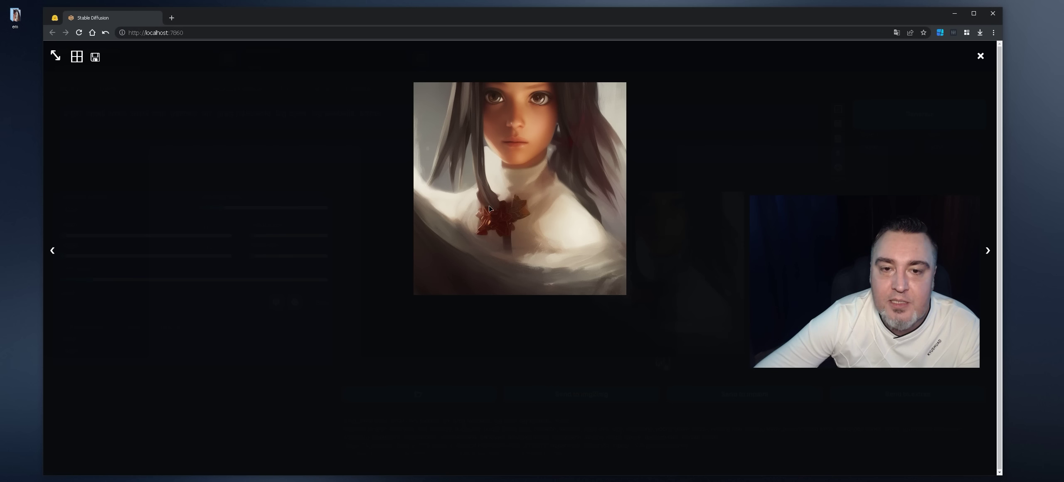
{"action": "left_click", "coordinate": [316, 145]}
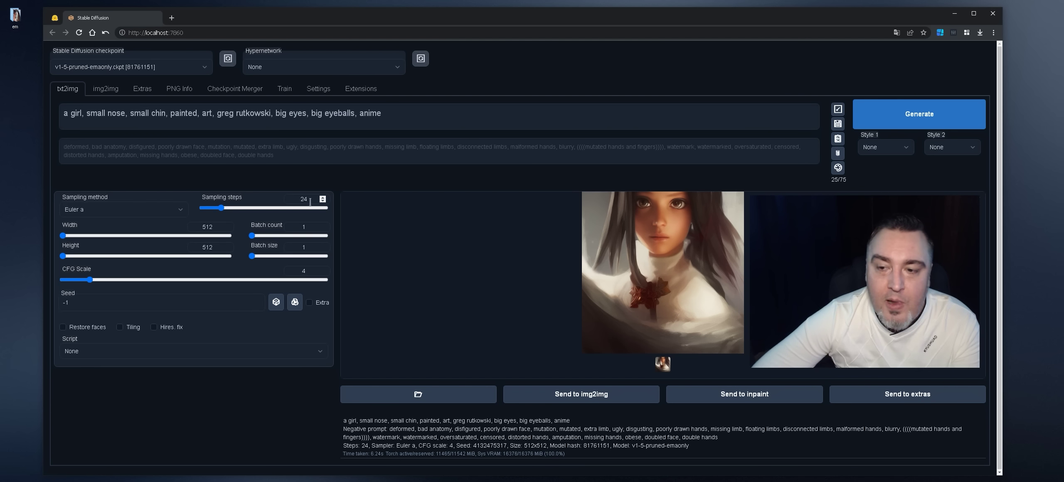
{"action": "left_click", "coordinate": [608, 266]}
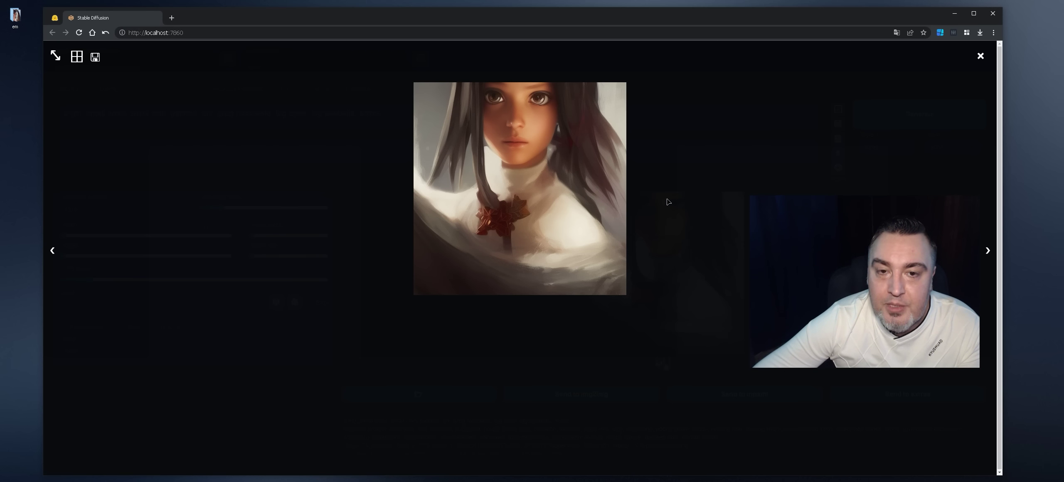
{"action": "left_click", "coordinate": [650, 225]}
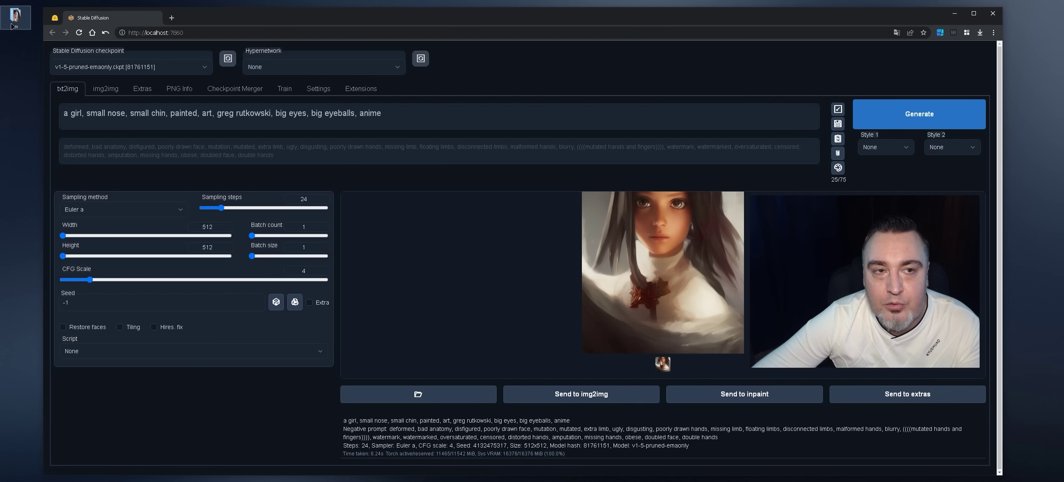
Look through the available checkpoints without changing the model and review the samdoesart portraits in the desktop em folder
{"action": "left_click", "coordinate": [90, 64]}
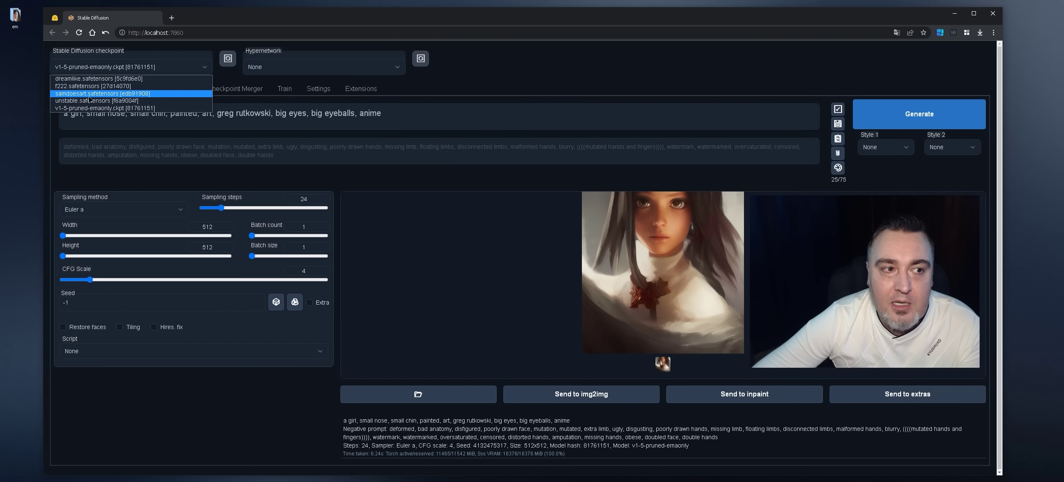
{"action": "left_click", "coordinate": [346, 122]}
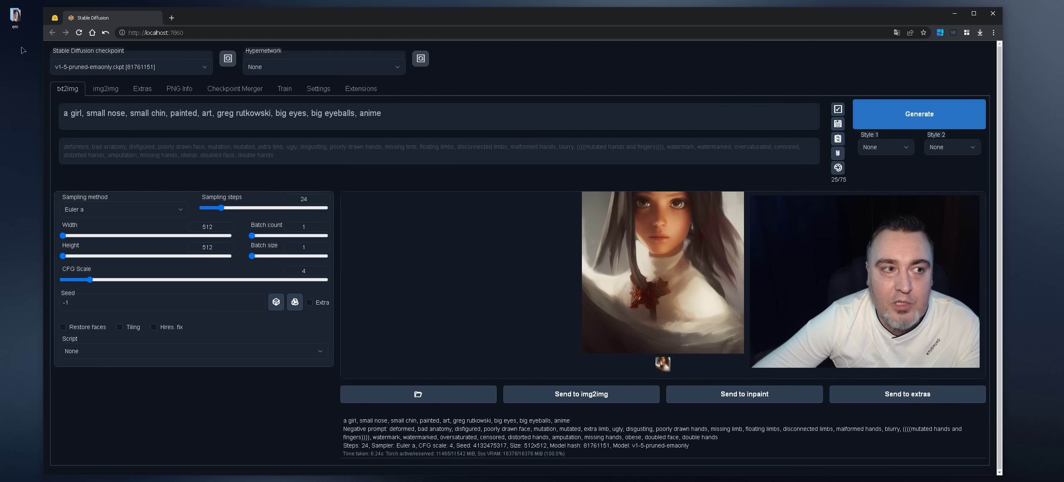
{"action": "double_click", "coordinate": [15, 17]}
{"action": "left_click_drag", "start_coordinate": [251, 238], "coordinate": [736, 142]}
{"action": "left_click", "coordinate": [773, 124]}
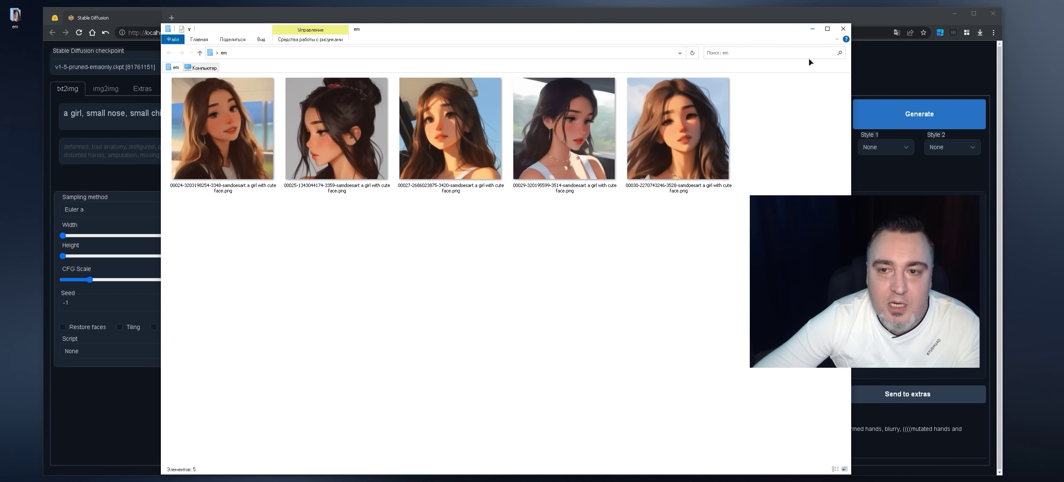
{"action": "left_click", "coordinate": [842, 29]}
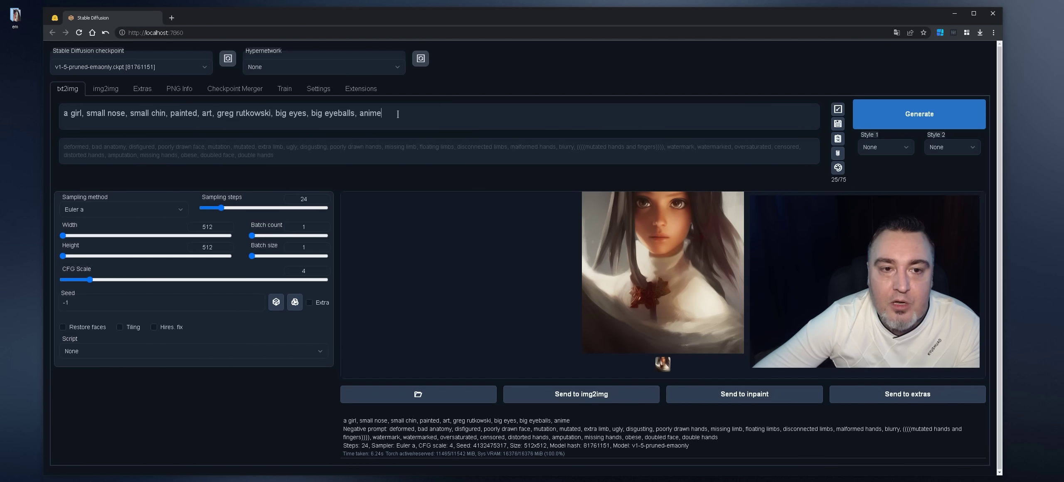
Copy the complete positive prompt for reuse as the embedding's initialization text
{"action": "left_click_drag", "start_coordinate": [397, 114], "coordinate": [63, 113]}
{"action": "right_click", "coordinate": [156, 115]}
{"action": "left_click", "coordinate": [250, 131]}
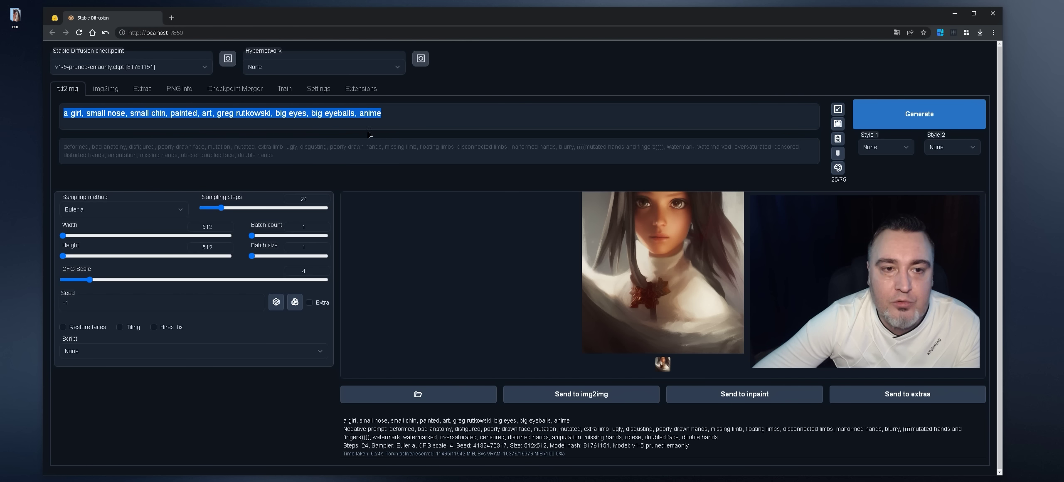
{"action": "left_click", "coordinate": [369, 135]}
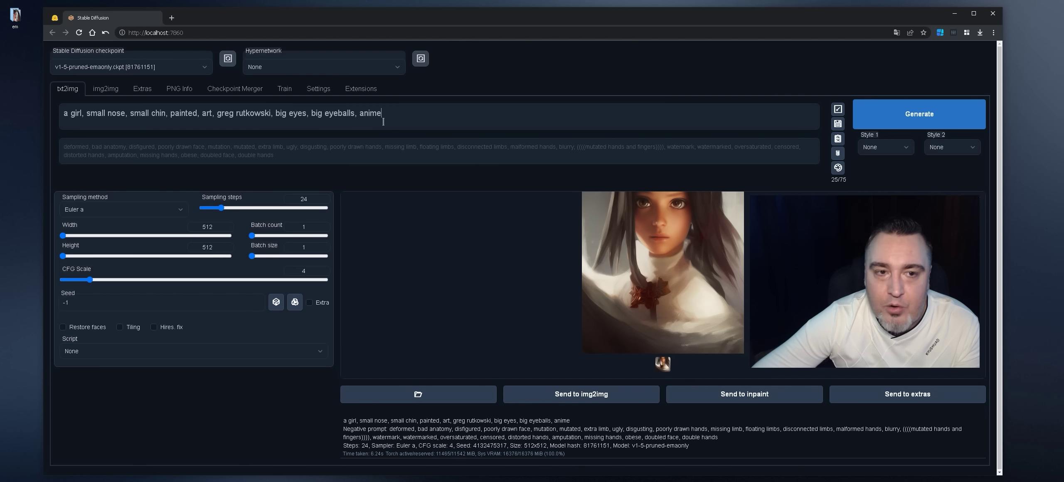
Set up a new embedding named sdarts, using the copied prompt as its initialization text
{"action": "left_click", "coordinate": [284, 90]}
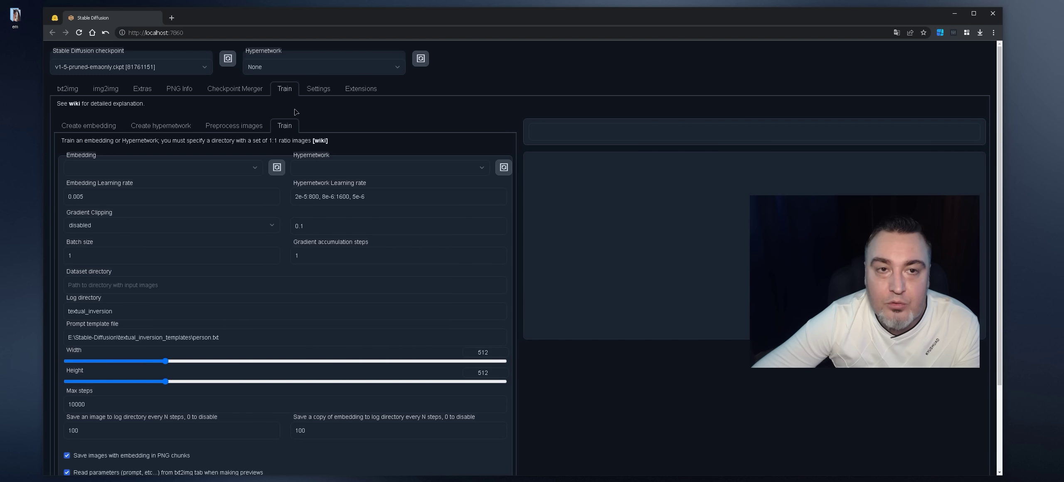
{"action": "left_click", "coordinate": [94, 129]}
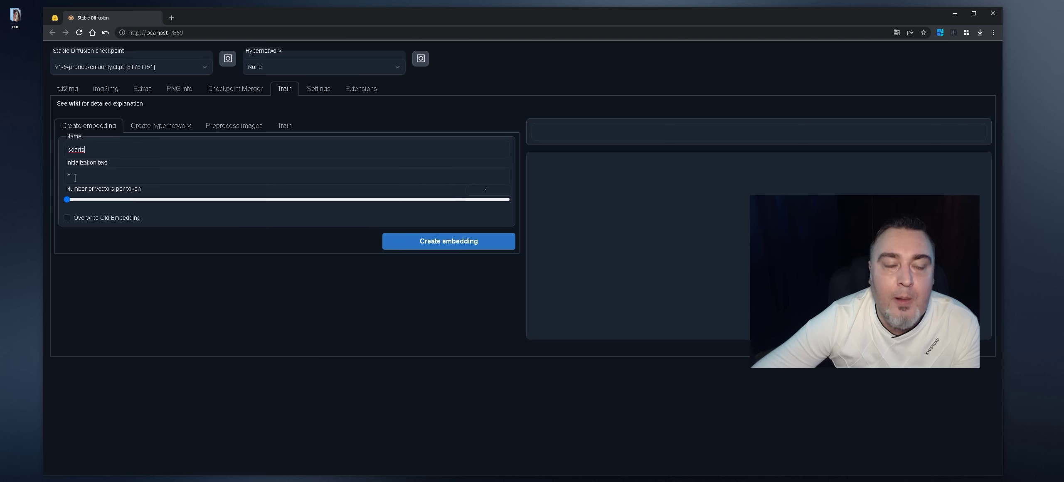
{"action": "key", "text": "ctrl+v"}
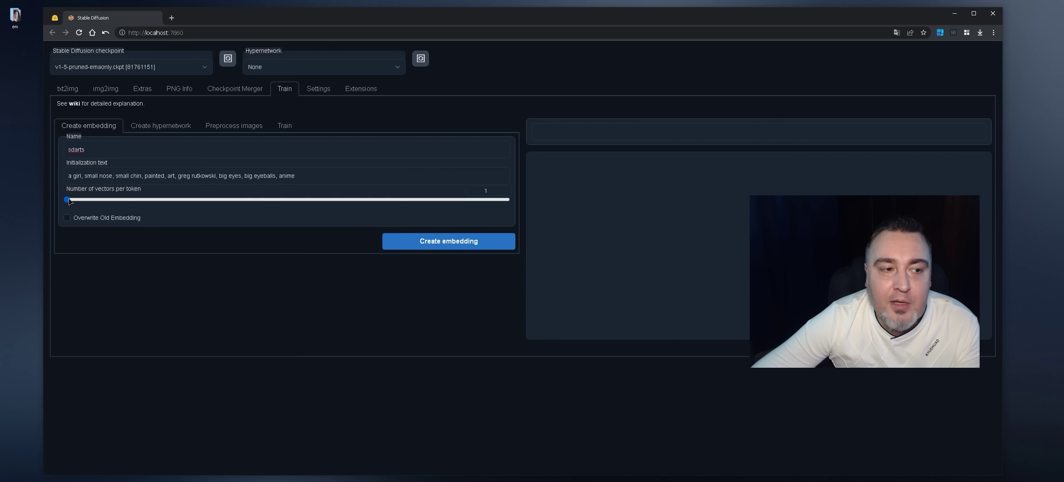
Set the number of vectors per token for the sdarts embedding to 13
{"action": "left_click_drag", "start_coordinate": [68, 198], "coordinate": [191, 199]}
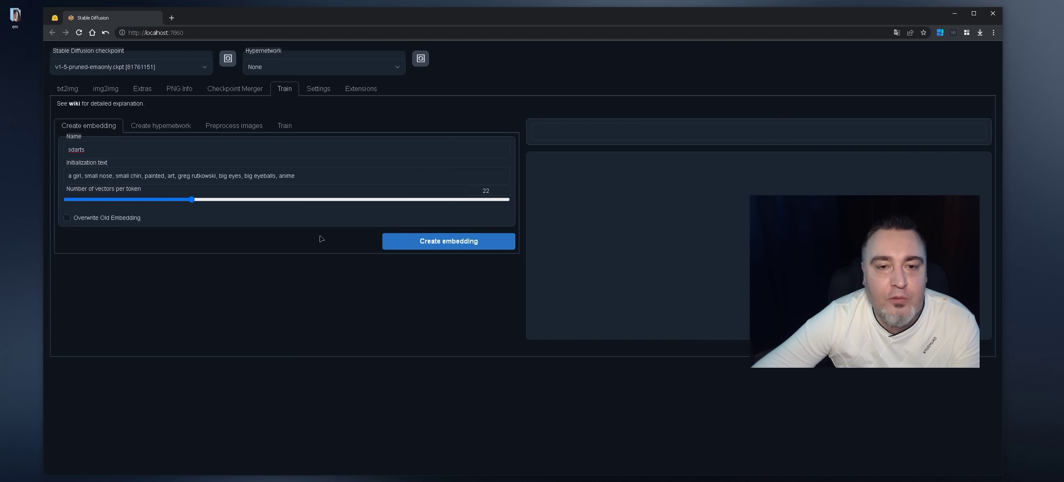
{"action": "key", "text": "ctrl+plus"}
{"action": "key", "text": "ctrl+plus"}
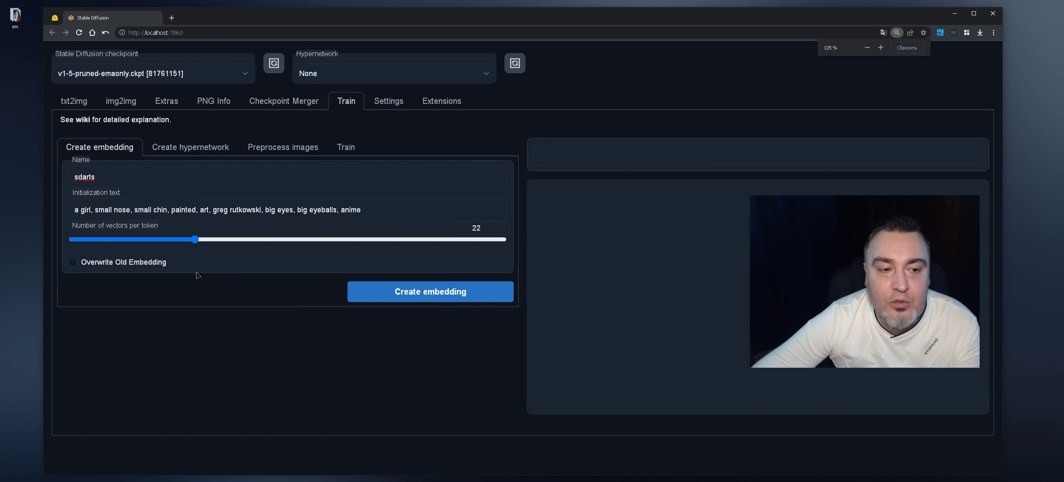
{"action": "left_click_drag", "start_coordinate": [193, 240], "coordinate": [131, 241]}
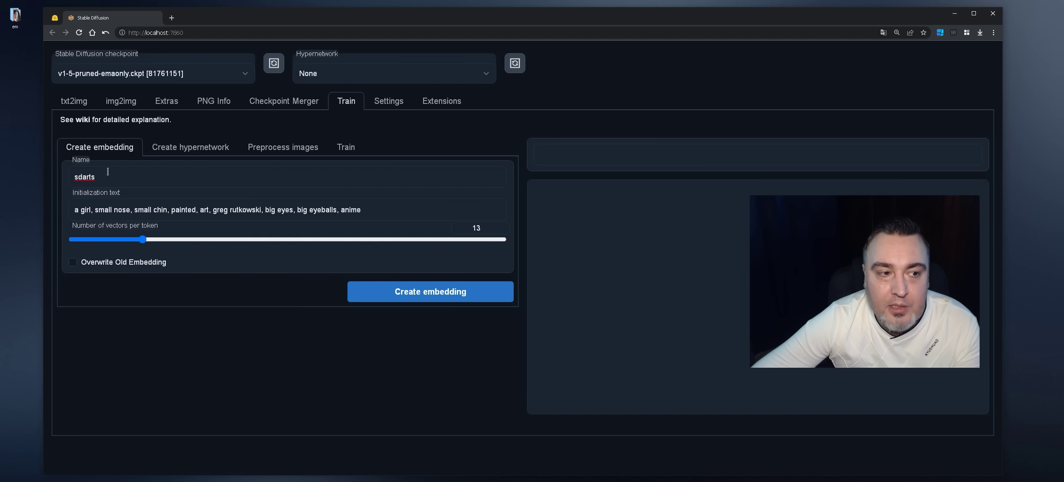
{"action": "double_click", "coordinate": [88, 170]}
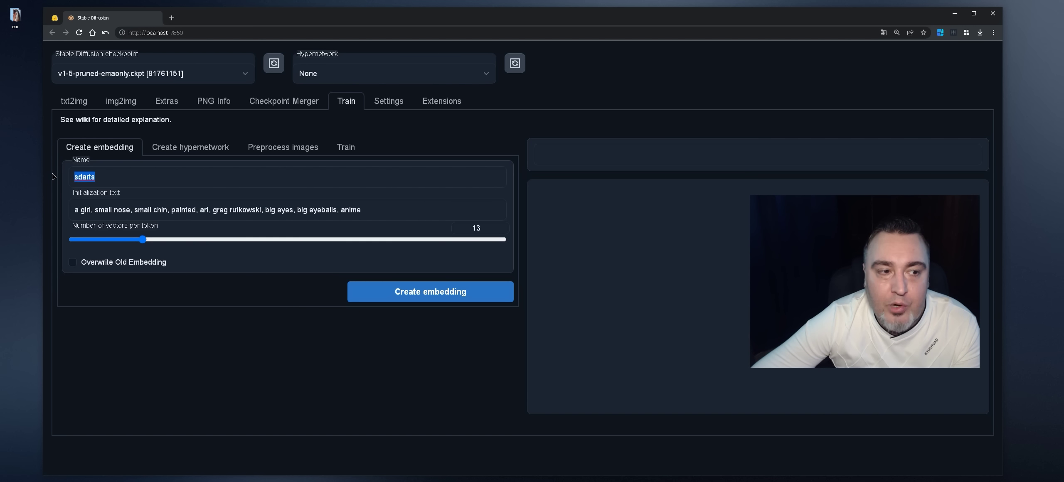
{"action": "left_click", "coordinate": [158, 171]}
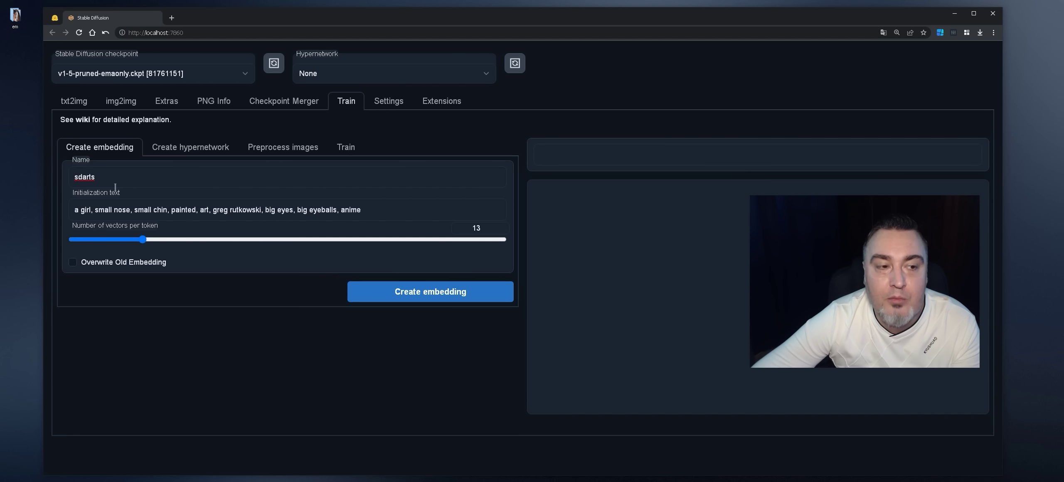
{"action": "double_click", "coordinate": [102, 172]}
{"action": "left_click", "coordinate": [114, 177]}
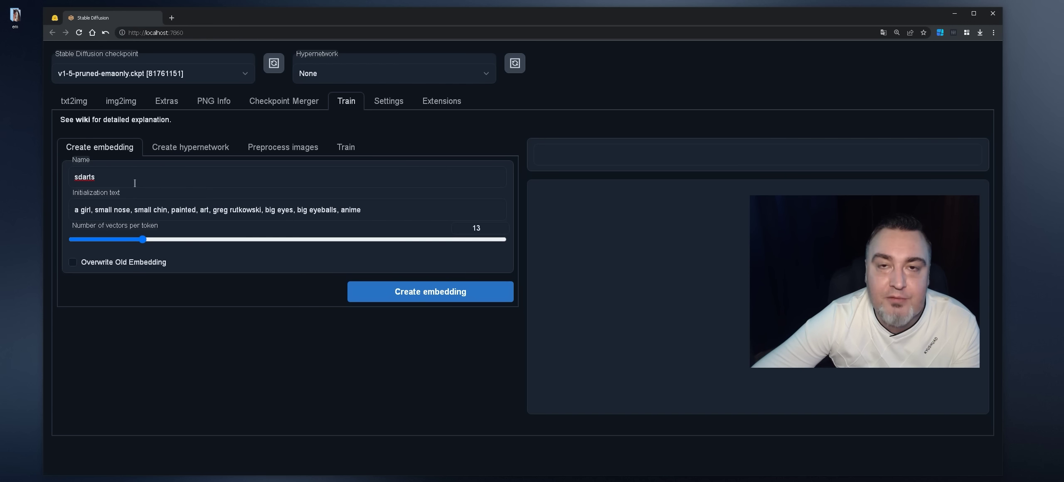
{"action": "mouse_move", "coordinate": [78, 210]}
{"action": "left_mouse_down"}
{"action": "mouse_move", "coordinate": [65, 211]}
{"action": "mouse_move", "coordinate": [81, 210]}
{"action": "left_mouse_up"}
{"action": "left_click", "coordinate": [79, 210]}
{"action": "left_click", "coordinate": [131, 212]}
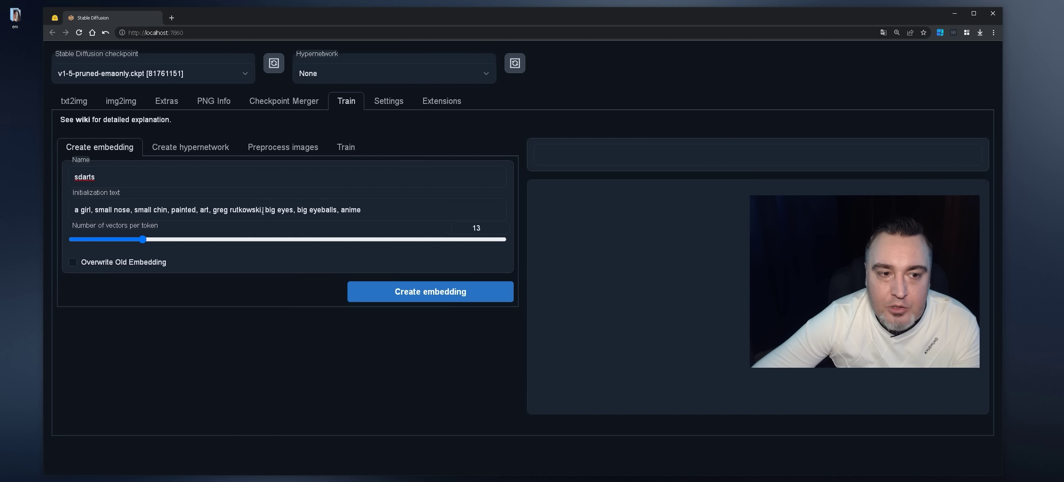
{"action": "left_click_drag", "start_coordinate": [262, 209], "coordinate": [265, 210]}
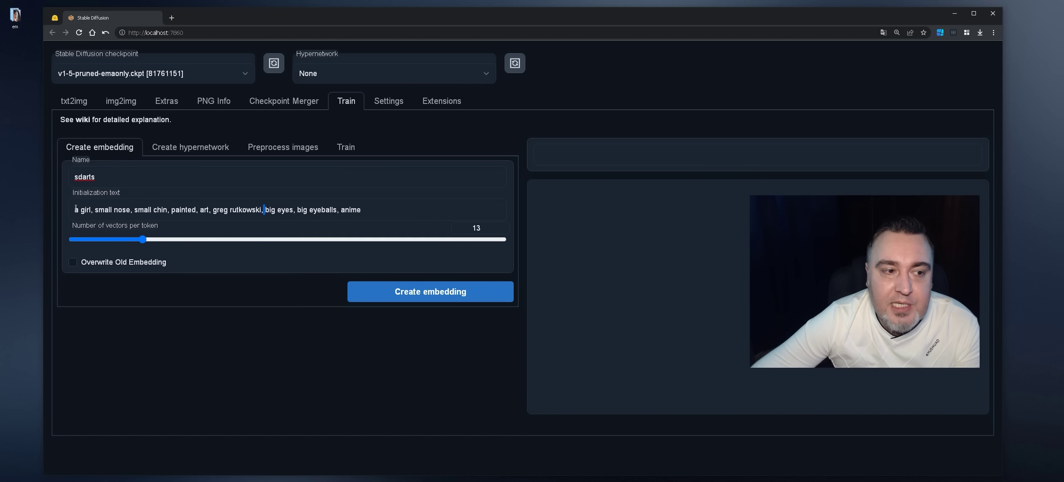
{"action": "key", "text": "ctrl+a"}
{"action": "left_click", "coordinate": [381, 214]}
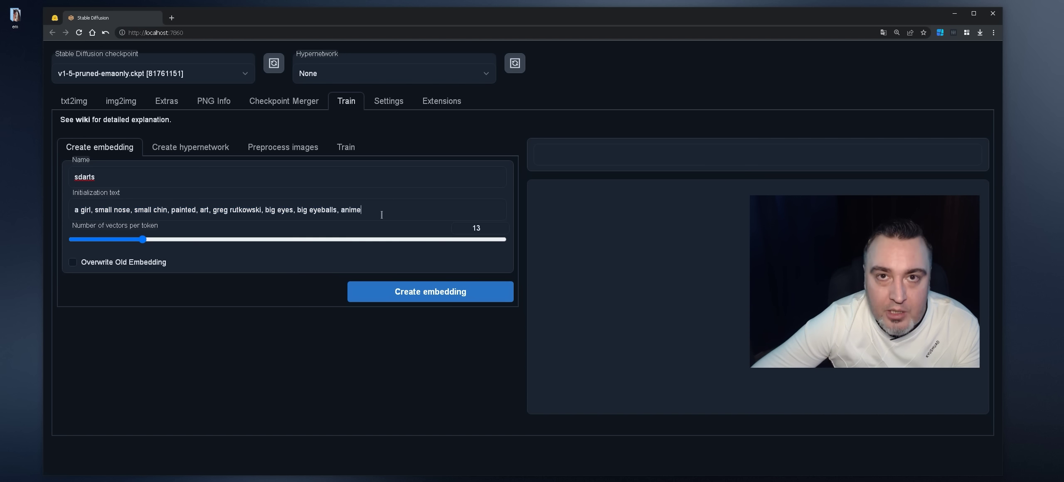
Check the token counter of the txt2img positive prompt and return to the sdarts embedding's creation settings
{"action": "left_click", "coordinate": [74, 101]}
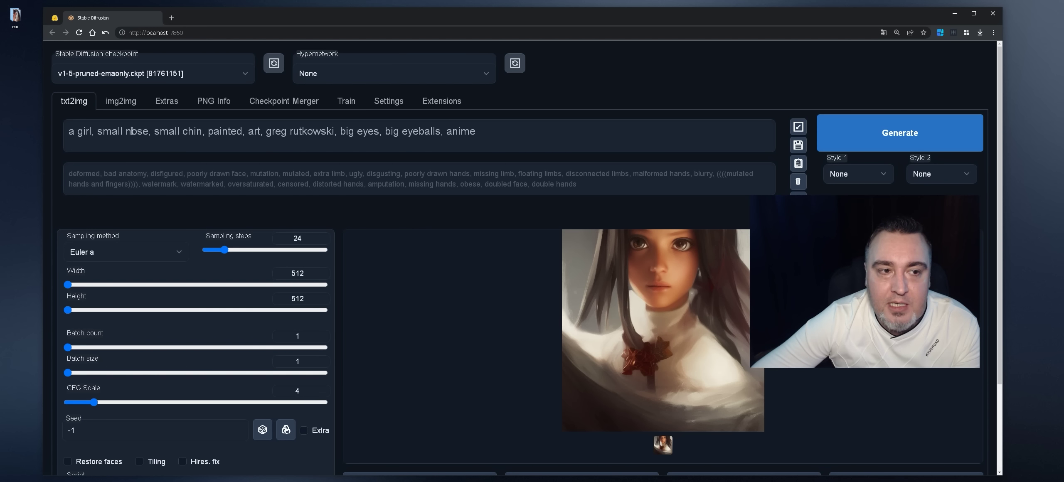
{"action": "left_click_drag", "start_coordinate": [799, 189], "coordinate": [807, 221]}
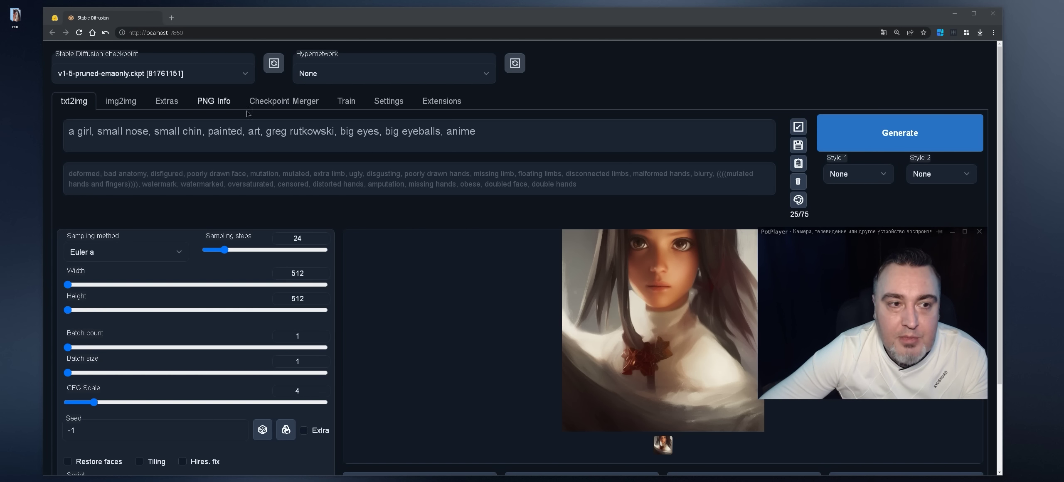
{"action": "left_click", "coordinate": [344, 104]}
{"action": "left_click", "coordinate": [344, 104]}
{"action": "left_click_drag", "start_coordinate": [369, 212], "coordinate": [28, 178]}
{"action": "left_click", "coordinate": [154, 209]}
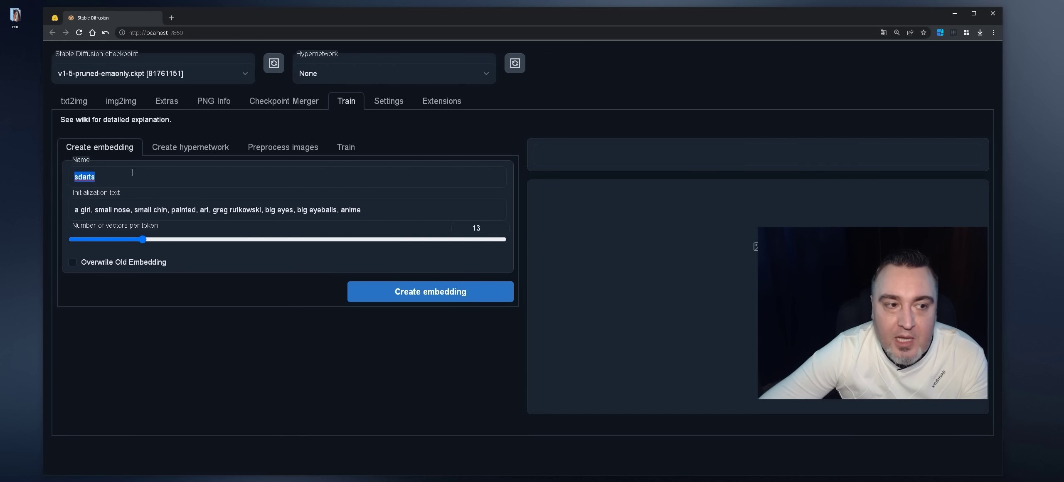
{"action": "left_click", "coordinate": [97, 177]}
{"action": "double_click", "coordinate": [95, 177]}
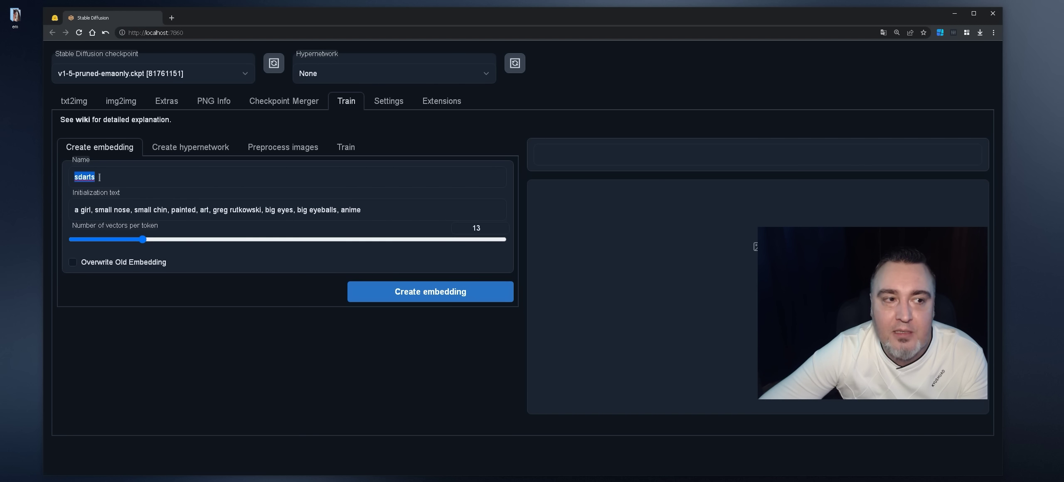
Review the txt2img prompt alongside the samdoesart portraits in the desktop em folder, then return to the embedding settings
{"action": "left_click", "coordinate": [74, 101]}
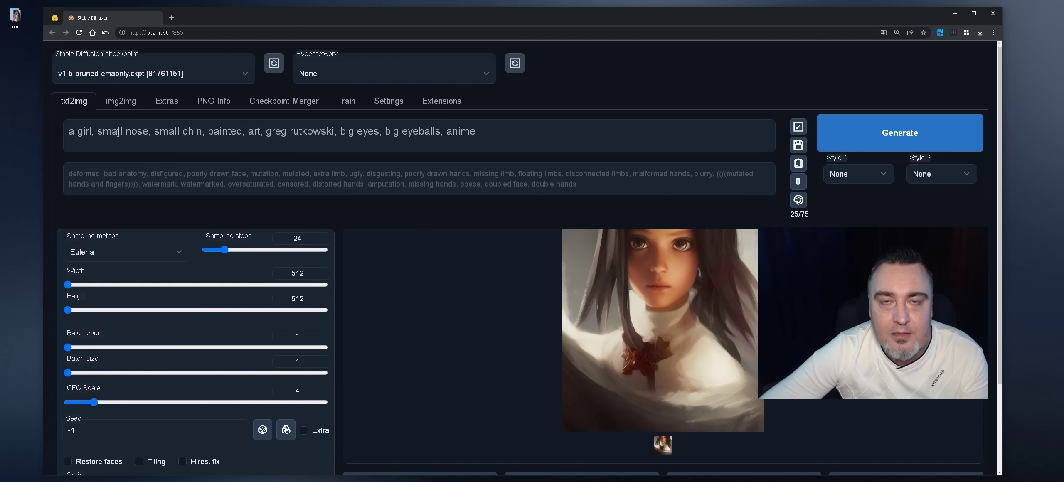
{"action": "left_click", "coordinate": [15, 21]}
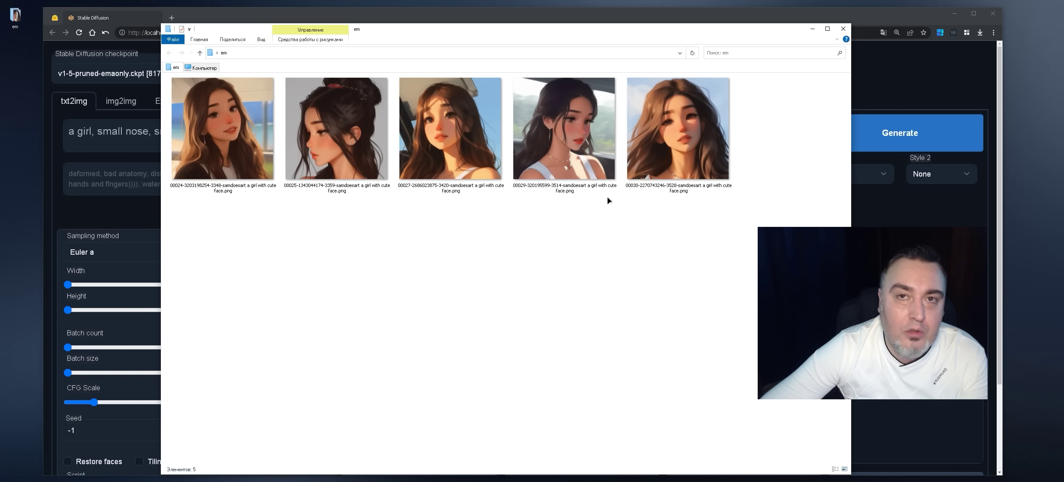
{"action": "left_click", "coordinate": [842, 29]}
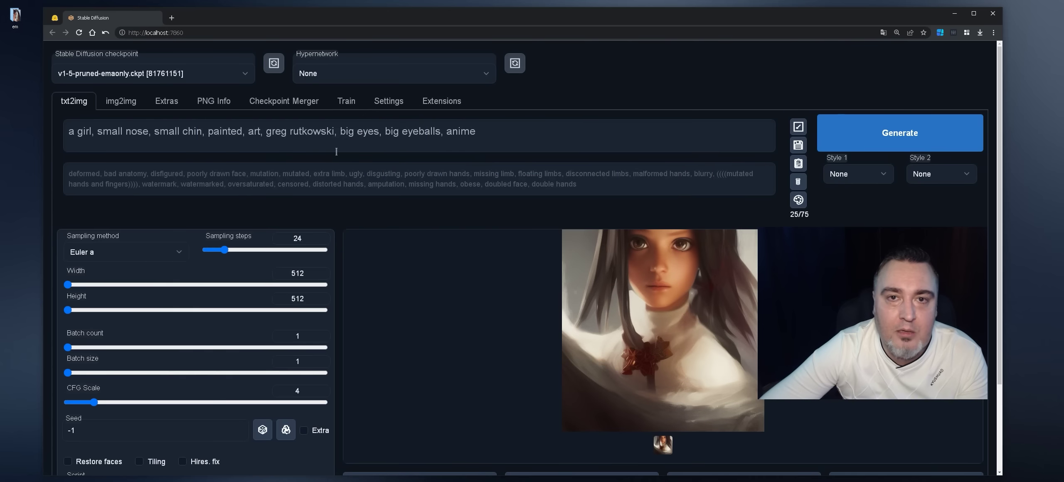
{"action": "left_click", "coordinate": [347, 101]}
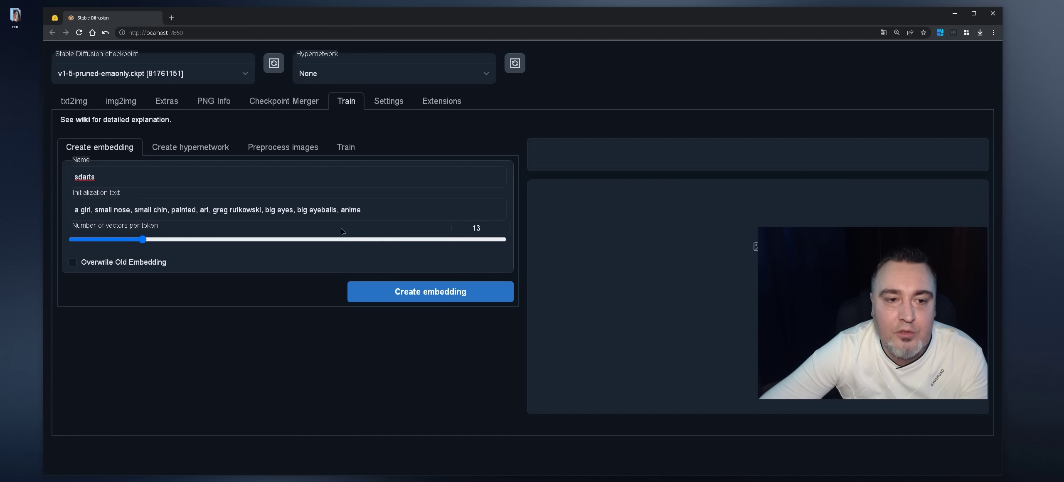
{"action": "left_click_drag", "start_coordinate": [362, 210], "coordinate": [59, 216]}
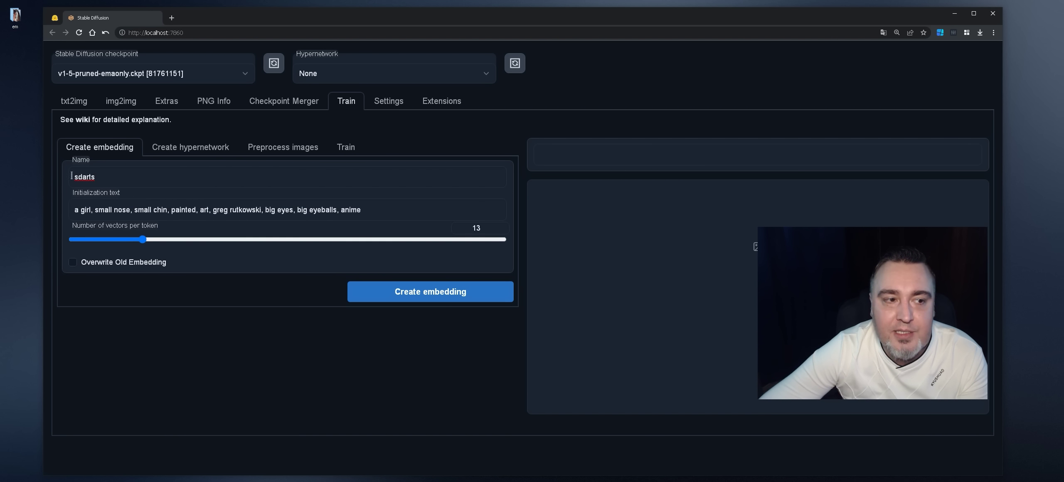
{"action": "double_click", "coordinate": [99, 179]}
{"action": "left_click", "coordinate": [120, 177]}
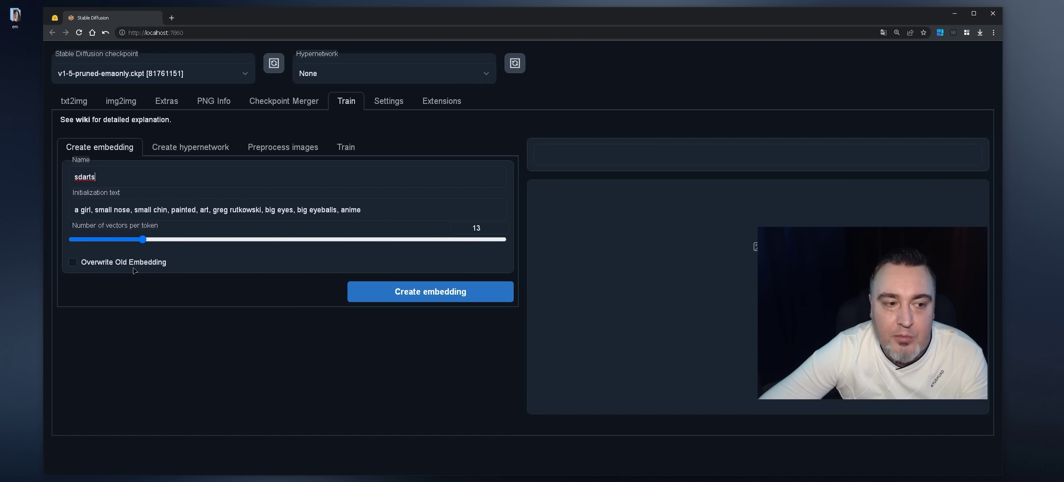
{"action": "left_click", "coordinate": [96, 265]}
{"action": "left_click", "coordinate": [97, 266]}
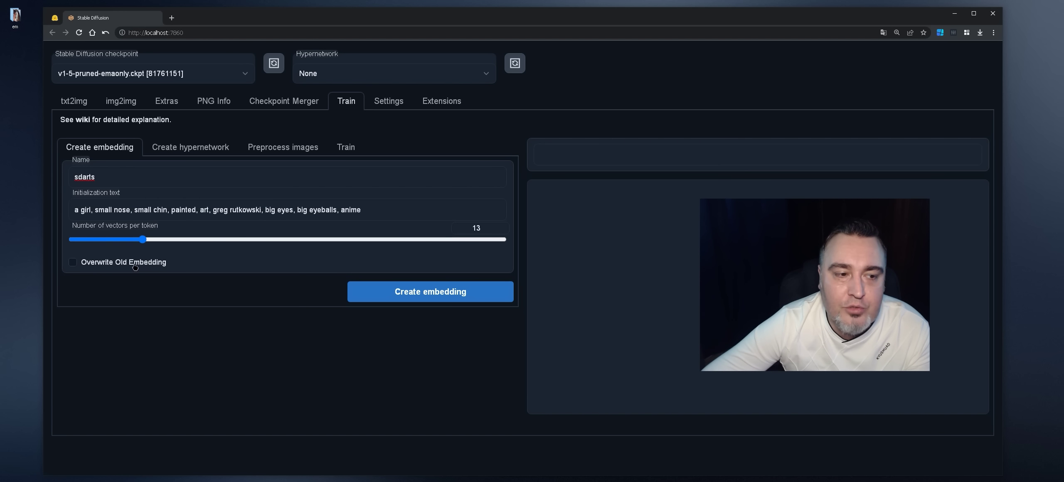
Try 14, 23 and 19 vectors per token for the sdarts embedding while reviewing its initialization text
{"action": "mouse_move", "coordinate": [142, 239]}
{"action": "left_mouse_down"}
{"action": "mouse_move", "coordinate": [200, 241]}
{"action": "mouse_move", "coordinate": [148, 238]}
{"action": "left_mouse_up"}
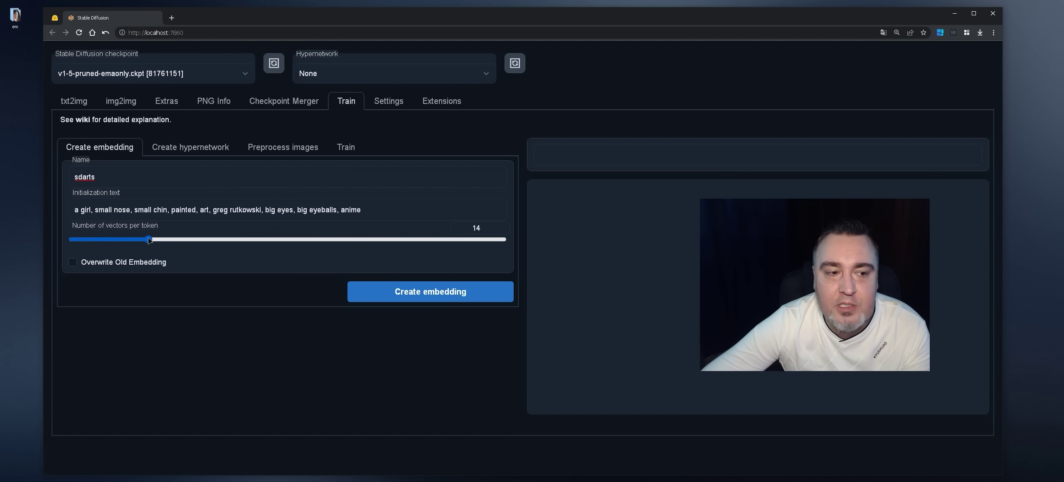
{"action": "key", "text": "shift+Tab"}
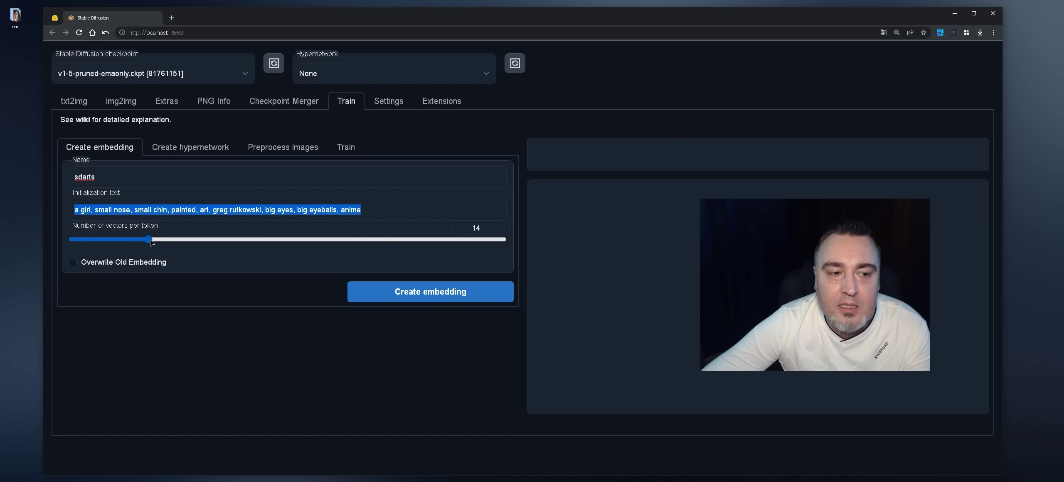
{"action": "left_click_drag", "start_coordinate": [151, 242], "coordinate": [200, 241]}
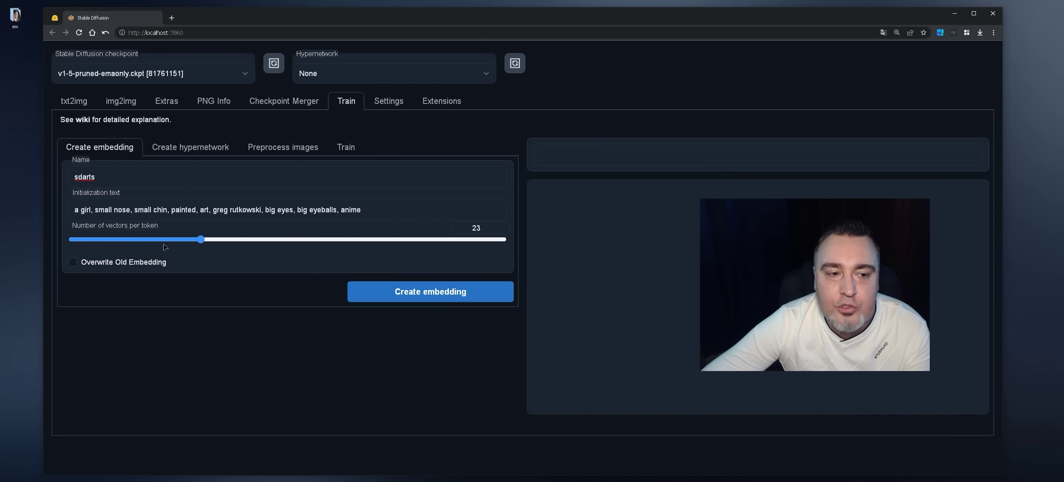
{"action": "left_click", "coordinate": [149, 240]}
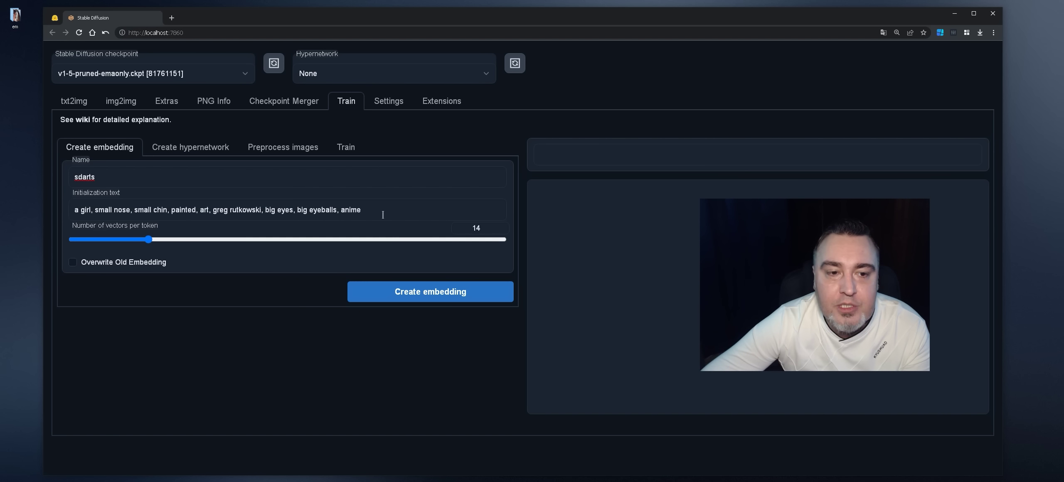
{"action": "left_click_drag", "start_coordinate": [378, 210], "coordinate": [37, 225]}
{"action": "left_click", "coordinate": [70, 212]}
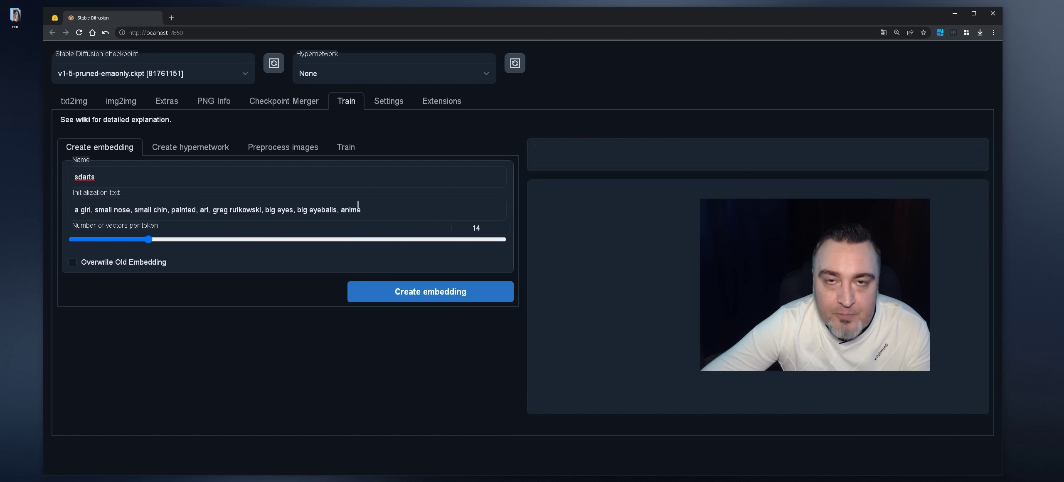
{"action": "left_click_drag", "start_coordinate": [149, 239], "coordinate": [177, 239]}
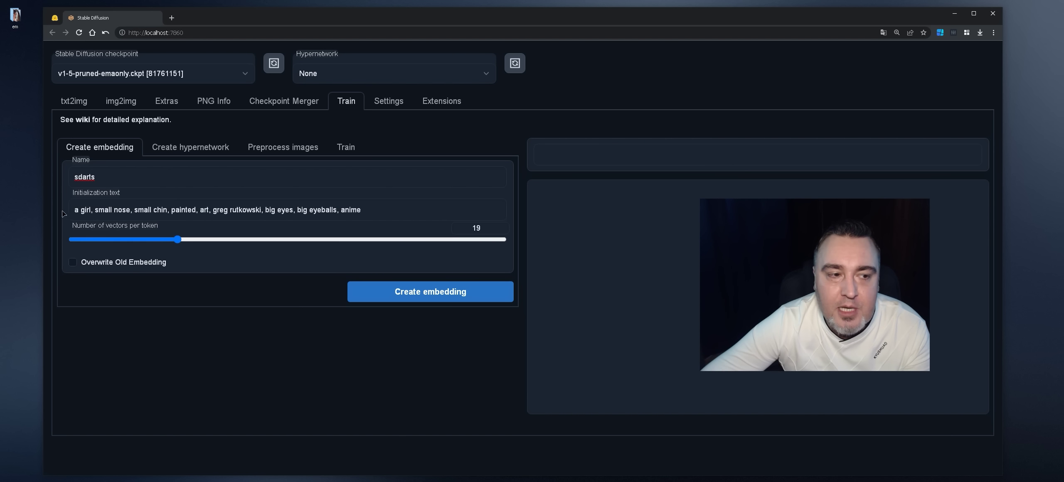
{"action": "left_click_drag", "start_coordinate": [79, 211], "coordinate": [70, 216]}
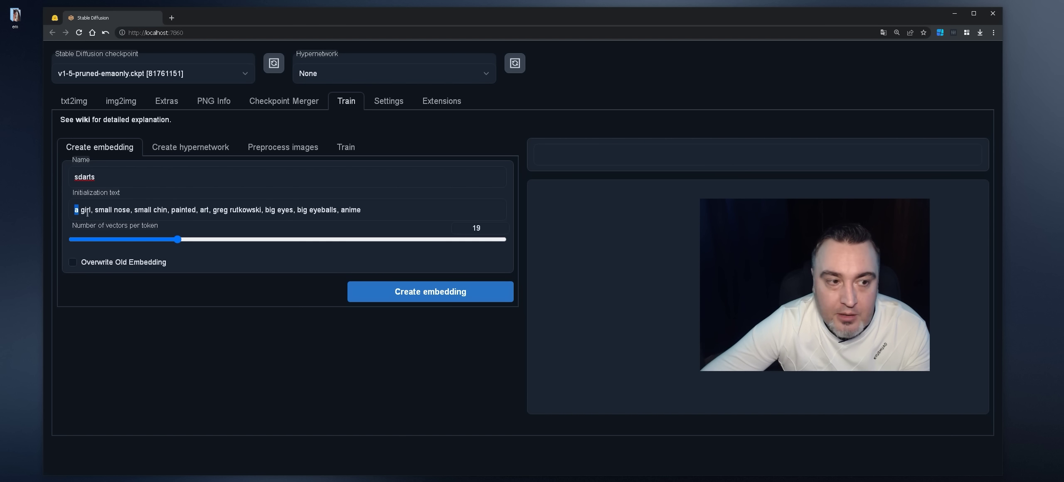
{"action": "left_click", "coordinate": [87, 213]}
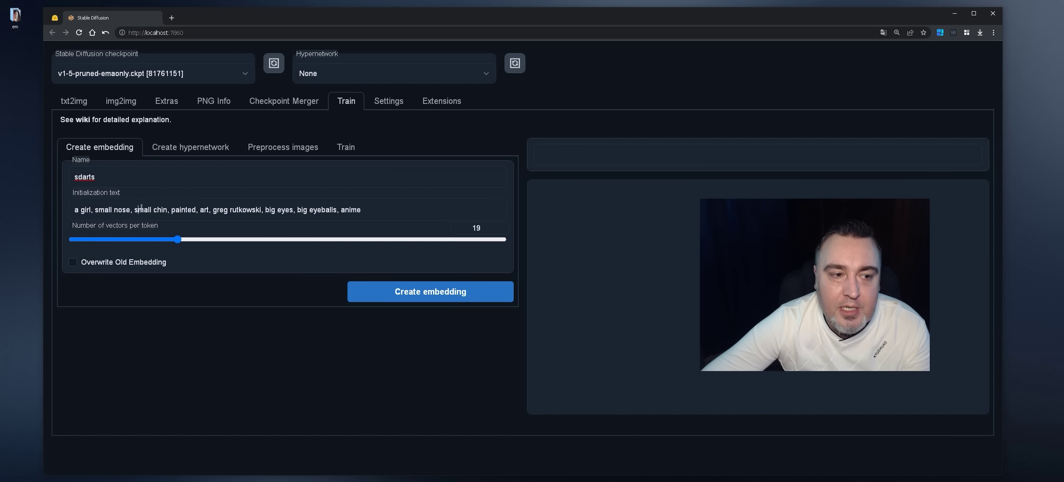
{"action": "left_click", "coordinate": [185, 211]}
{"action": "left_click", "coordinate": [267, 211]}
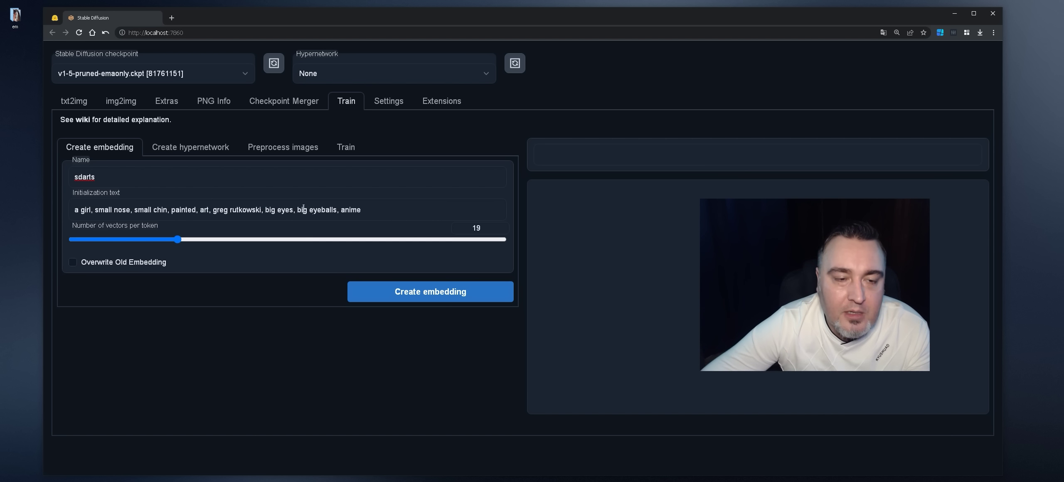
Try vector counts from 23 down to 20 per token while considering shorter versions of the initialization text
{"action": "double_click", "coordinate": [485, 228]}
{"action": "type", "text": "23"}
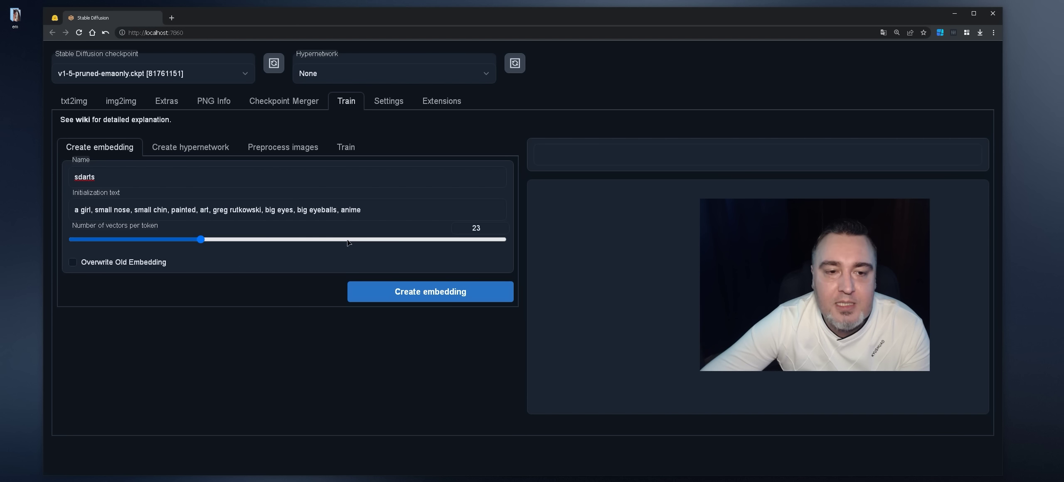
{"action": "key", "text": "BackSpace"}
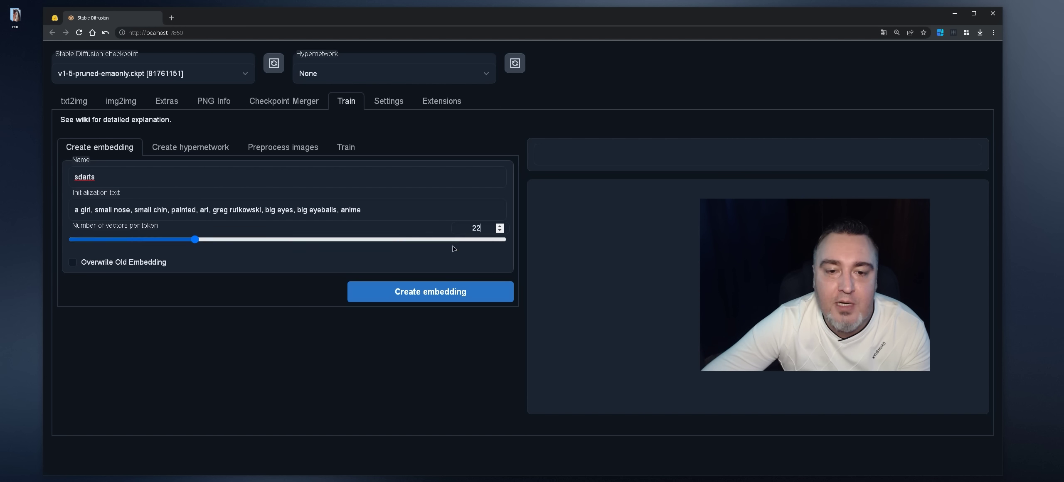
{"action": "type", "text": "2"}
{"action": "double_click", "coordinate": [341, 210]}
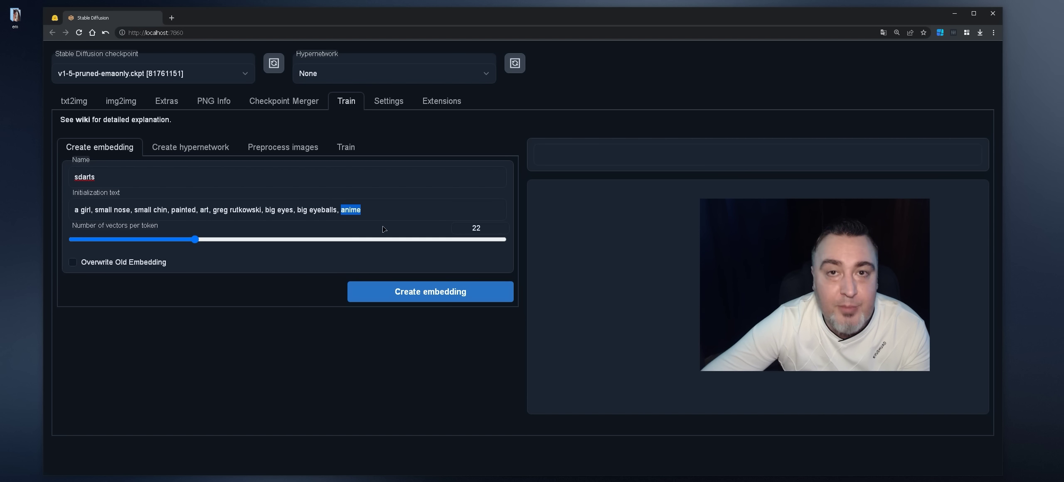
{"action": "key", "text": "Tab"}
{"action": "type", "text": "21"}
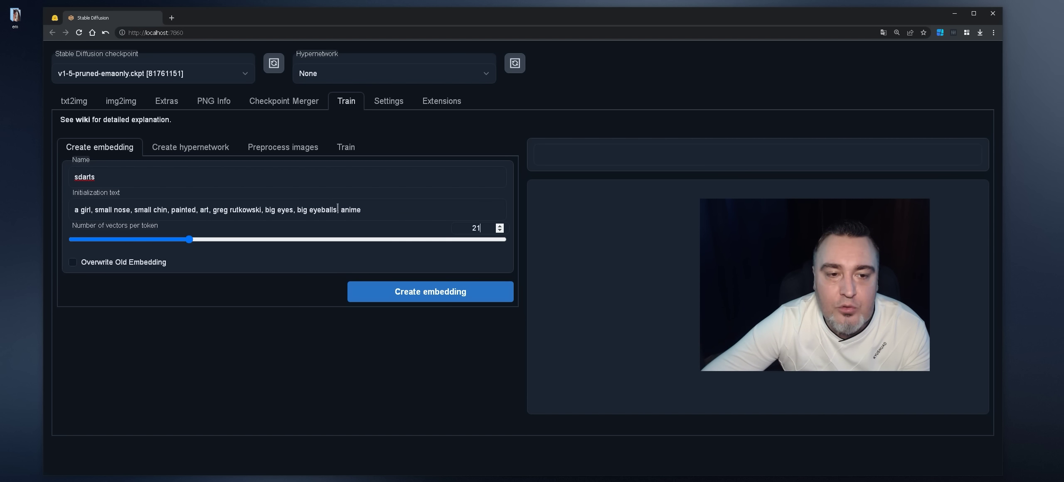
{"action": "left_click_drag", "start_coordinate": [337, 207], "coordinate": [396, 209]}
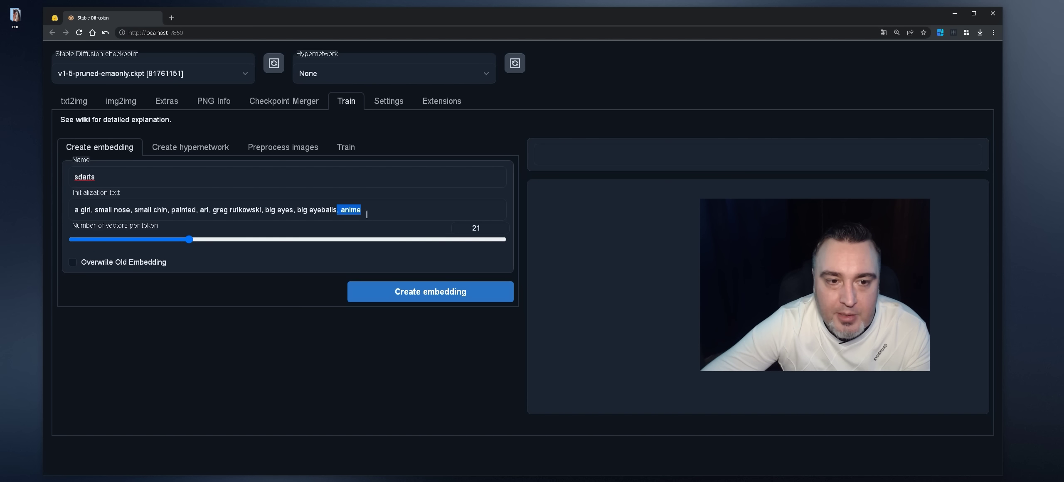
{"action": "left_click", "coordinate": [500, 231]}
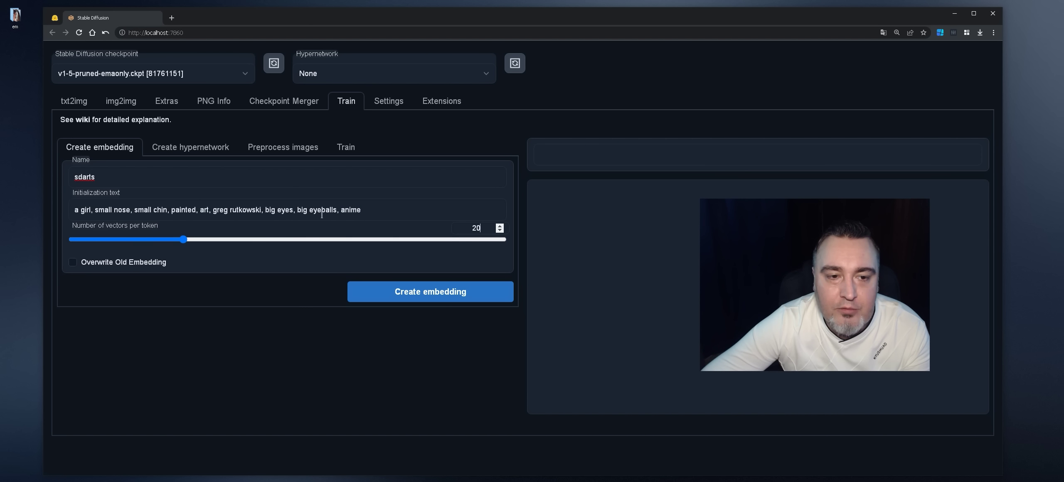
{"action": "left_click_drag", "start_coordinate": [309, 210], "coordinate": [415, 207]}
{"action": "left_click", "coordinate": [402, 209]}
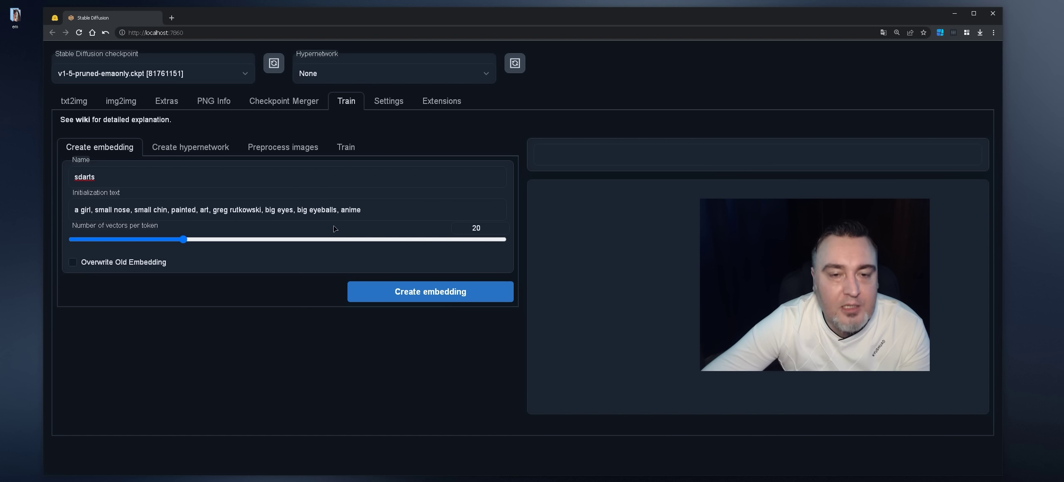
Set the number of vectors per token for the sdarts embedding to 23
{"action": "left_click", "coordinate": [499, 225]}
{"action": "left_click", "coordinate": [500, 225]}
{"action": "left_click", "coordinate": [500, 226]}
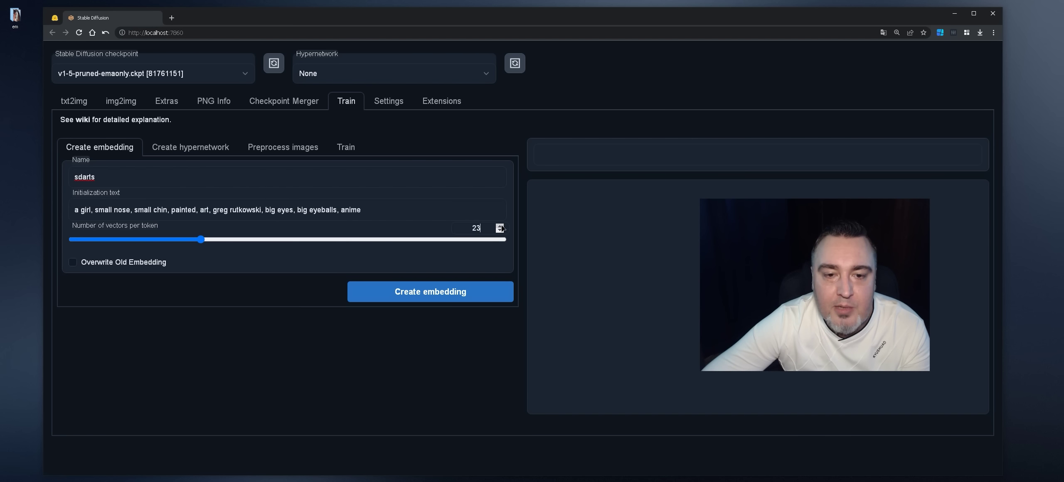
{"action": "left_click", "coordinate": [373, 205]}
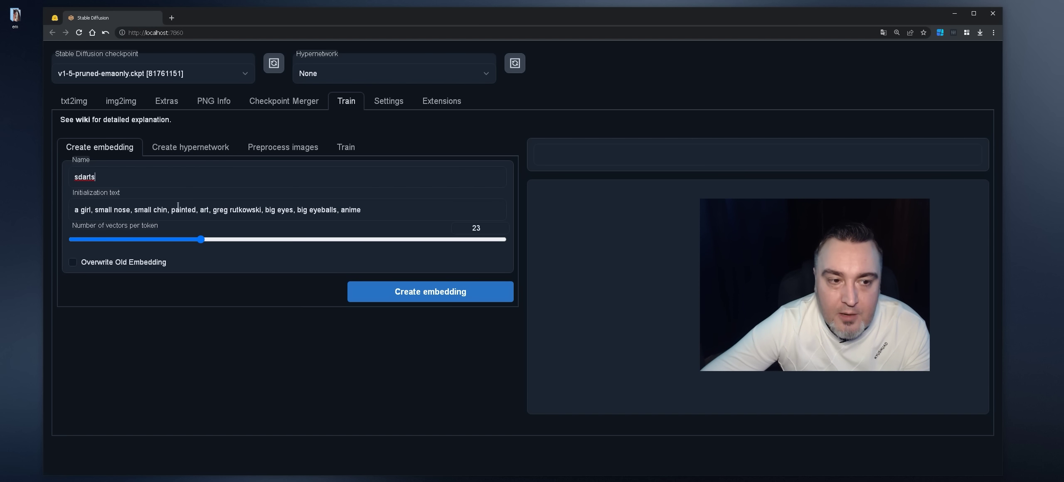
{"action": "left_click", "coordinate": [394, 209]}
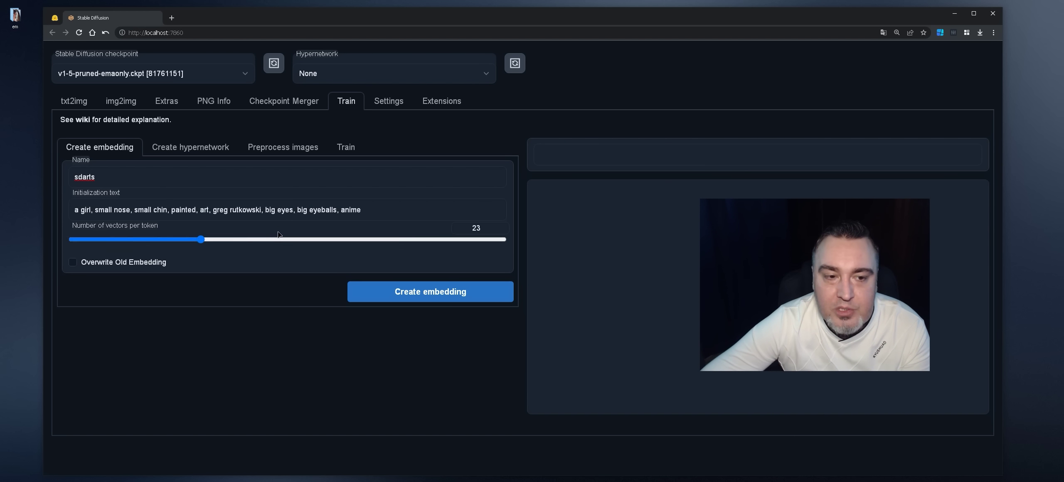
Review the name and the initialization text entered for the sdarts embedding
{"action": "triple_click", "coordinate": [339, 211]}
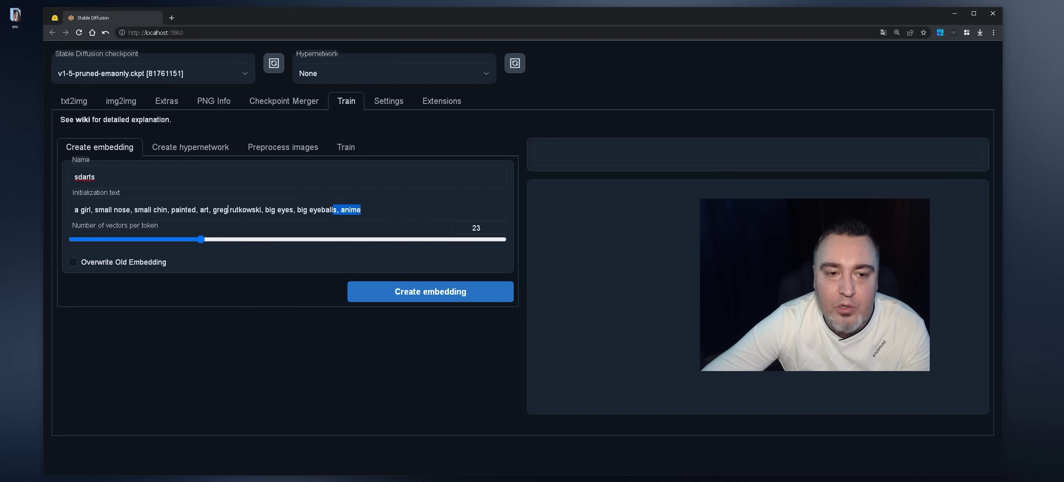
{"action": "left_click", "coordinate": [339, 211]}
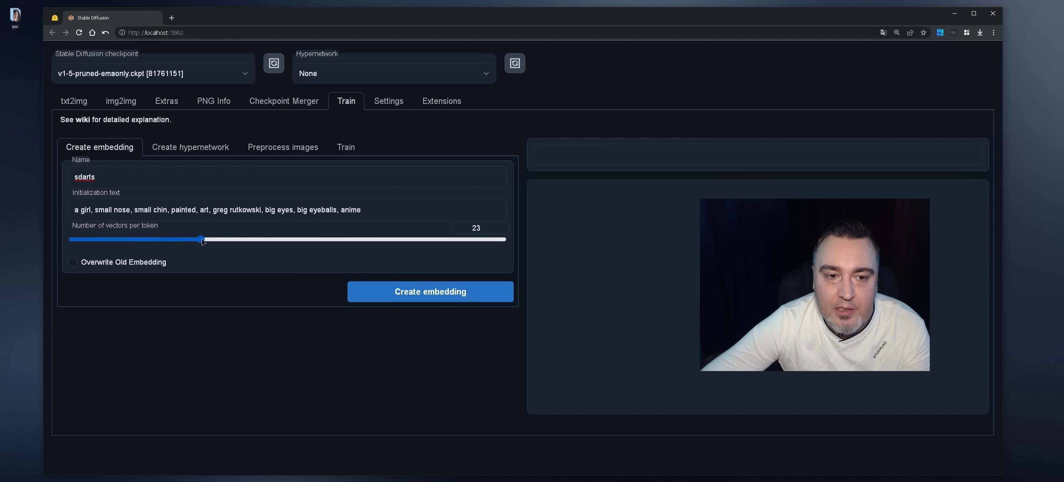
{"action": "left_click_drag", "start_coordinate": [361, 210], "coordinate": [46, 216]}
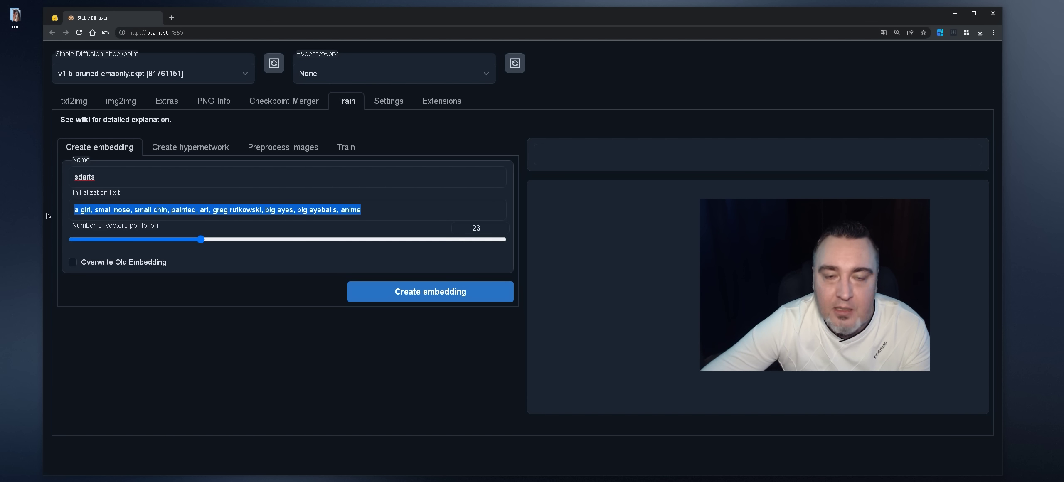
{"action": "left_click", "coordinate": [316, 219]}
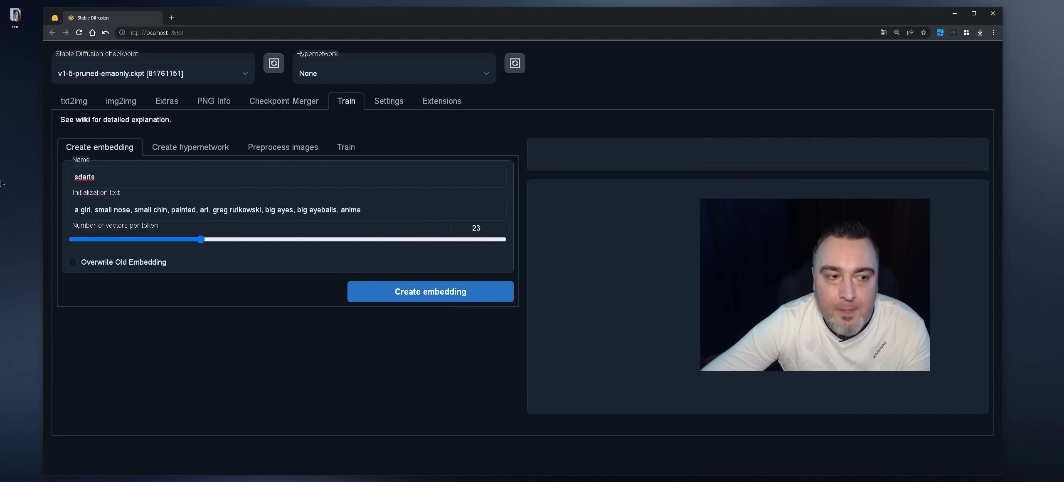
{"action": "double_click", "coordinate": [83, 177]}
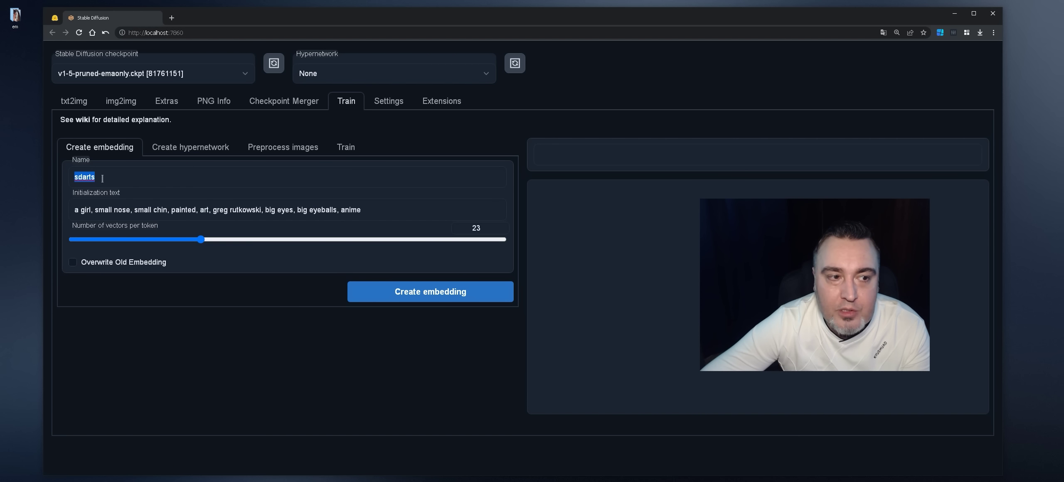
{"action": "left_click_drag", "start_coordinate": [76, 210], "coordinate": [420, 204]}
{"action": "left_click", "coordinate": [419, 204]}
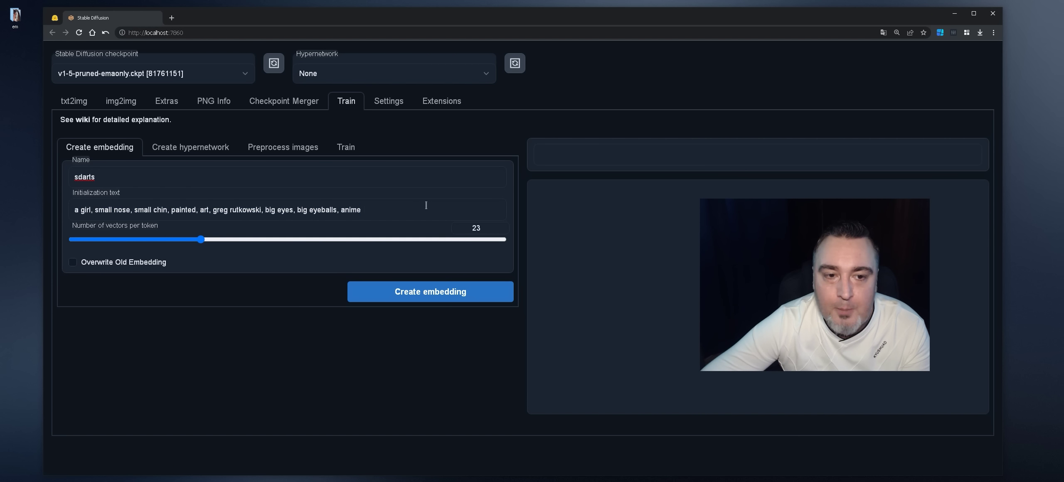
{"action": "double_click", "coordinate": [85, 176]}
Check the token count of the matching txt2img prompt, moving the webcam window off the counter, and return to the embedding creation settings
{"action": "left_click", "coordinate": [74, 101]}
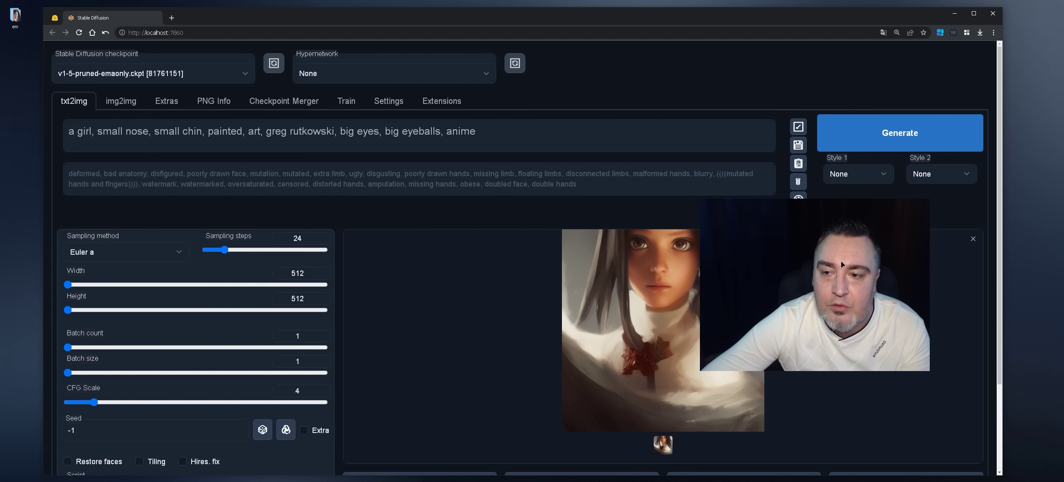
{"action": "left_click_drag", "start_coordinate": [756, 204], "coordinate": [802, 250]}
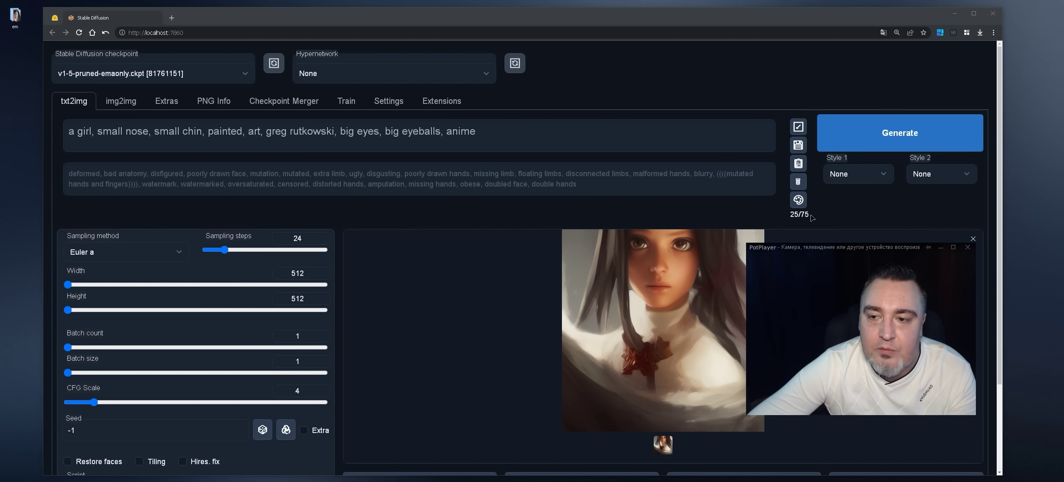
{"action": "left_click", "coordinate": [83, 134]}
{"action": "left_click", "coordinate": [538, 136]}
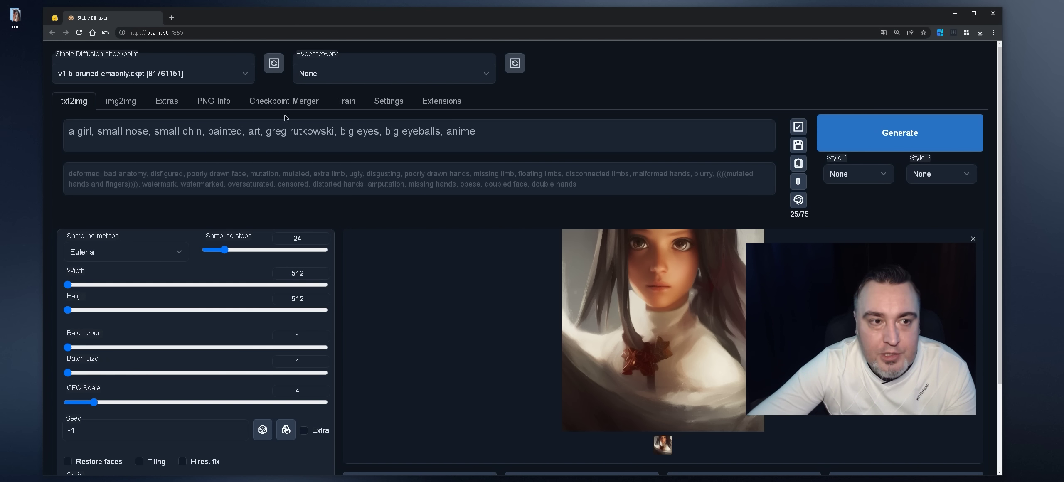
{"action": "left_click", "coordinate": [346, 101]}
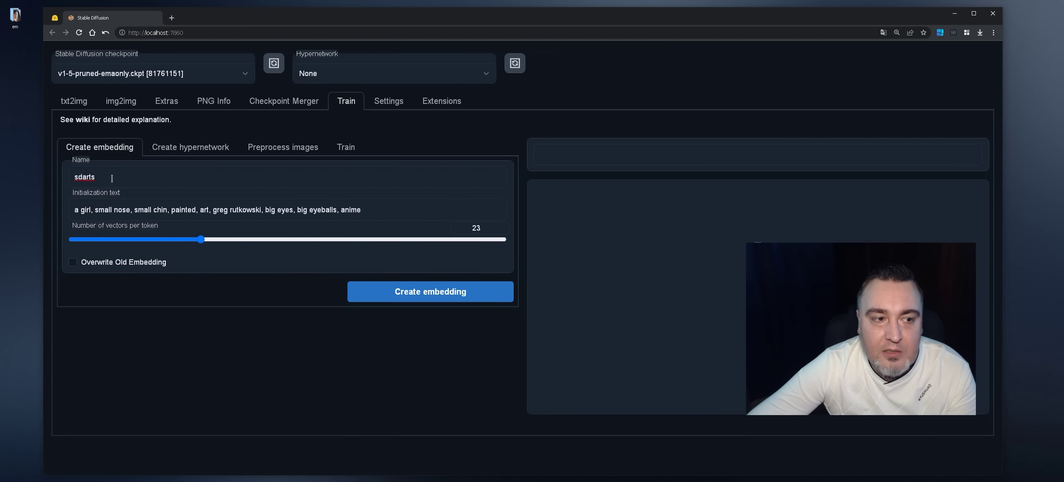
Create the sdarts embedding with overwriting of old embeddings left off
{"action": "left_click", "coordinate": [124, 263]}
{"action": "left_click", "coordinate": [136, 263]}
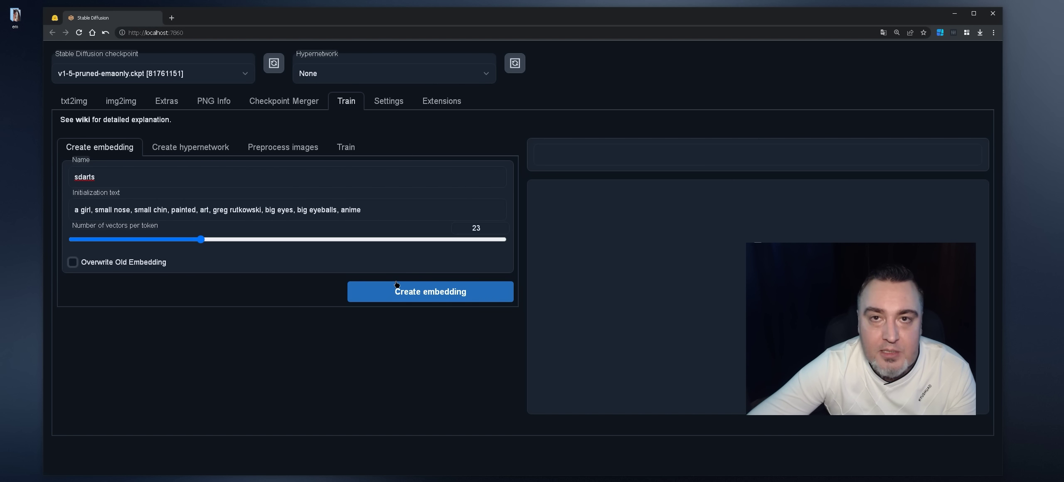
{"action": "left_click", "coordinate": [424, 294]}
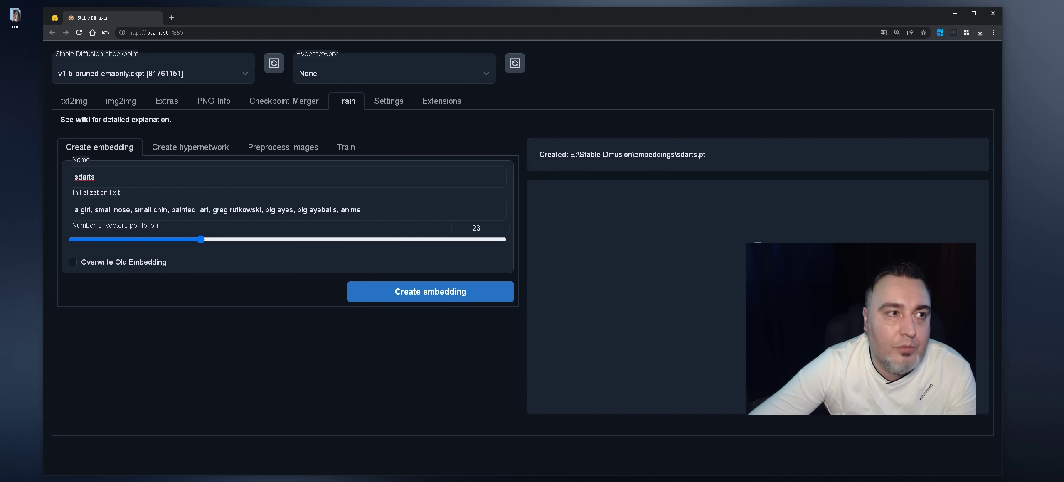
Look for the sdarts.pt file in the E:\Stable-Diffusion\embeddings folder in File Explorer, then return to the Stable Diffusion web UI
{"action": "key", "text": "super+e"}
{"action": "double_click", "coordinate": [424, 98]}
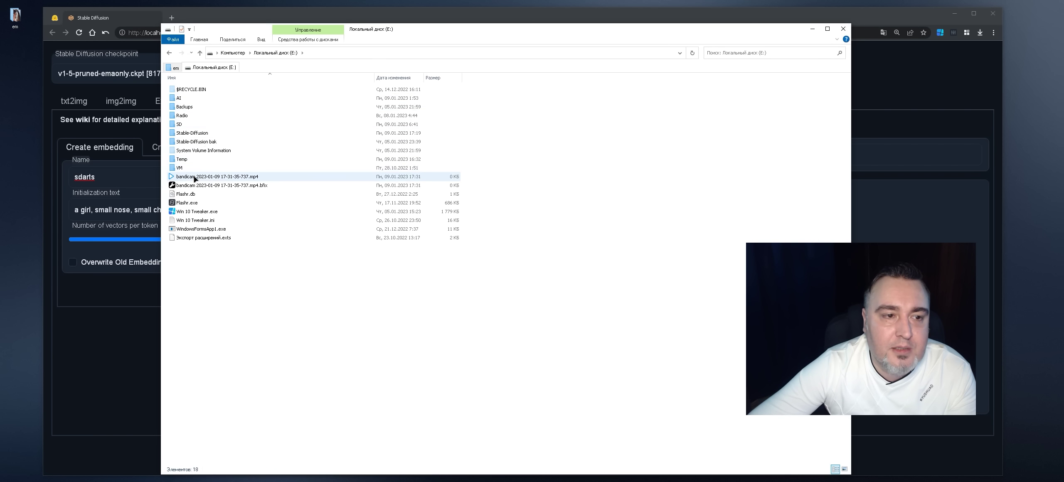
{"action": "double_click", "coordinate": [206, 134]}
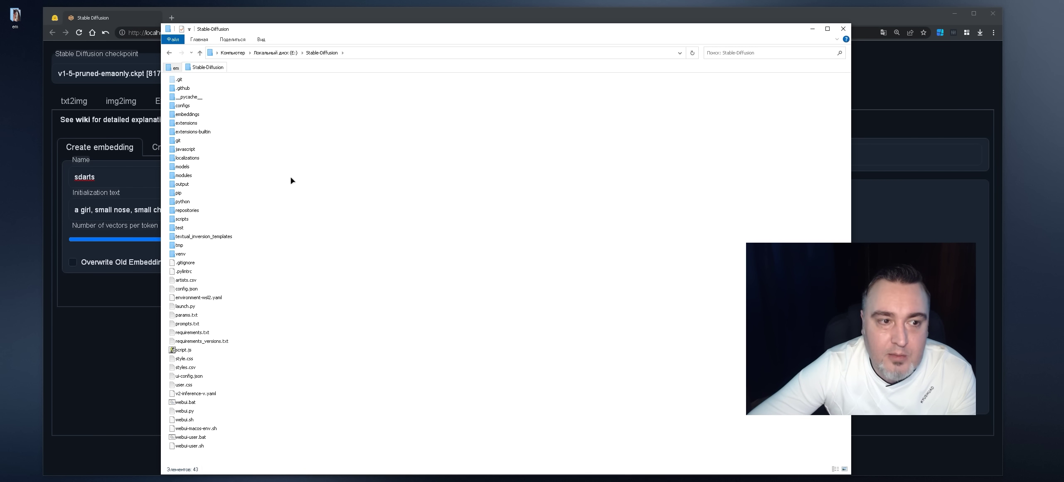
{"action": "double_click", "coordinate": [202, 115]}
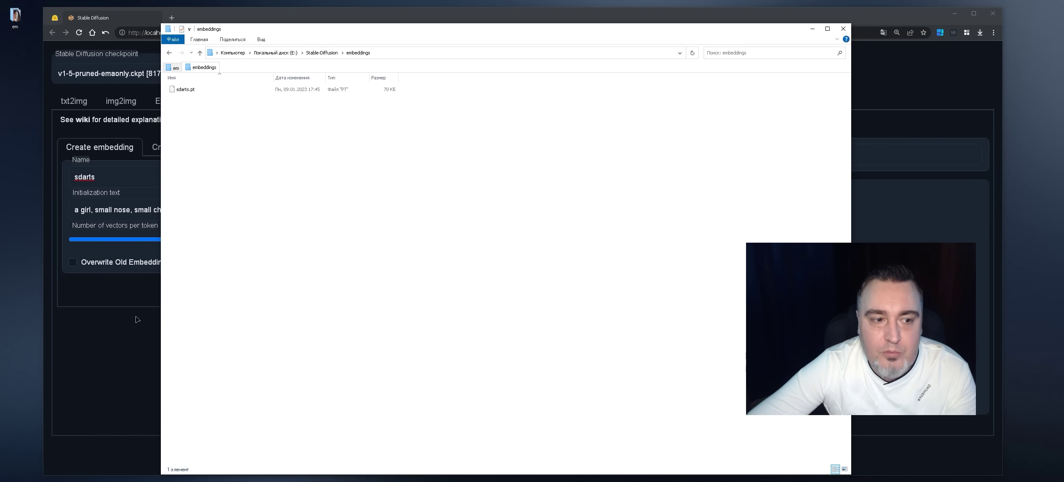
{"action": "key", "text": "alt+Tab"}
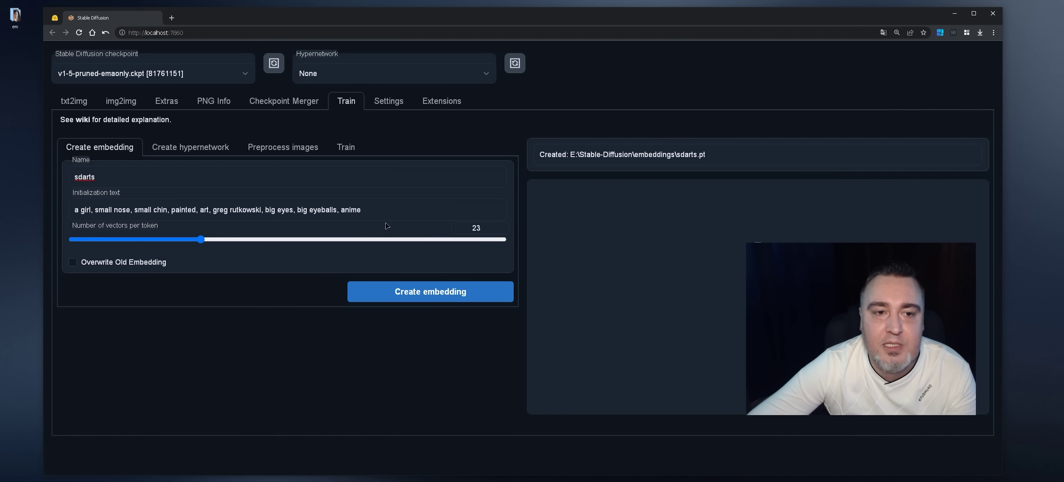
Choose sdarts as the embedding to train and leave the training hypernetwork empty
{"action": "left_click", "coordinate": [348, 148]}
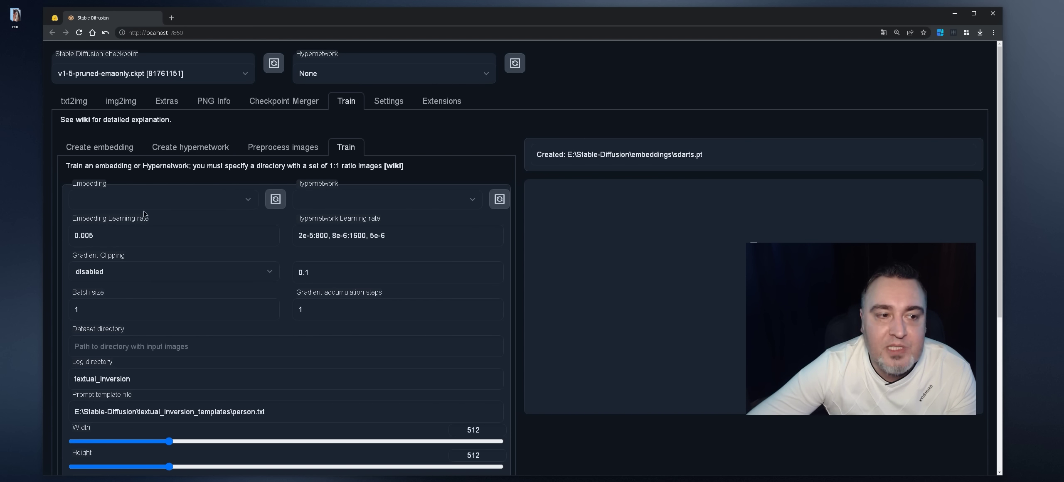
{"action": "left_click", "coordinate": [159, 204]}
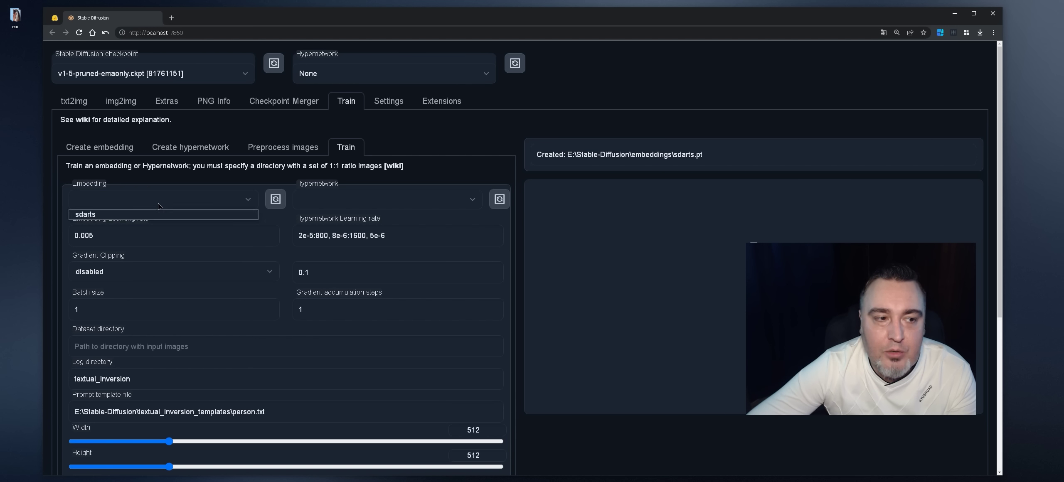
{"action": "left_click", "coordinate": [152, 212]}
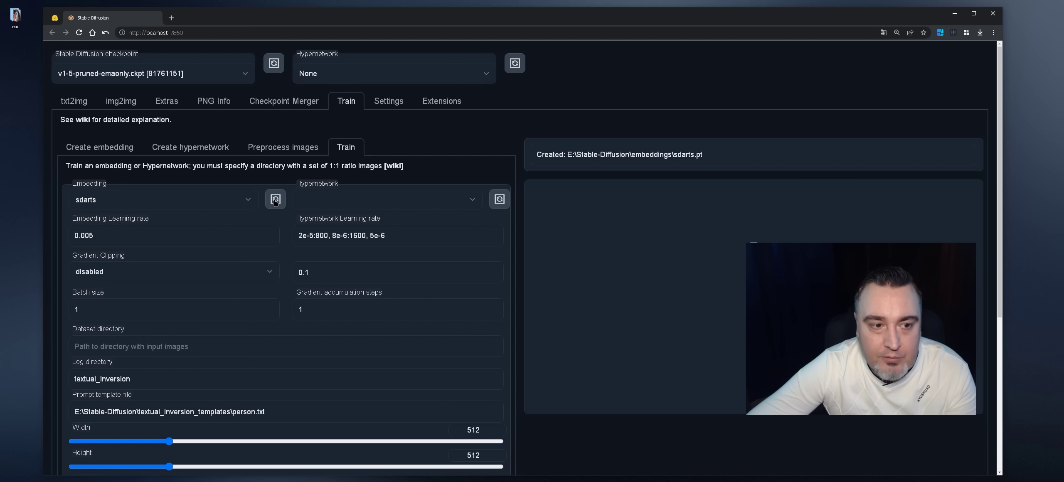
{"action": "left_click", "coordinate": [360, 197]}
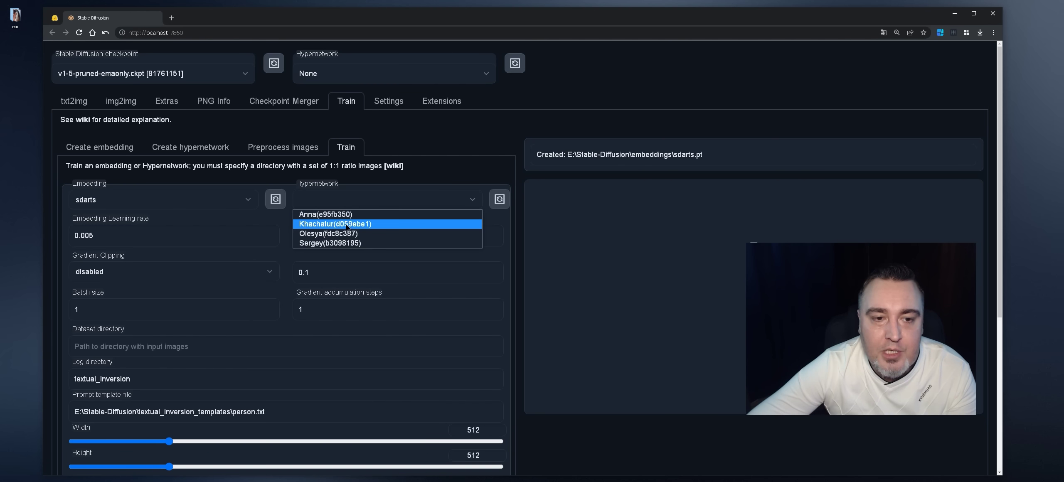
{"action": "left_click", "coordinate": [286, 188]}
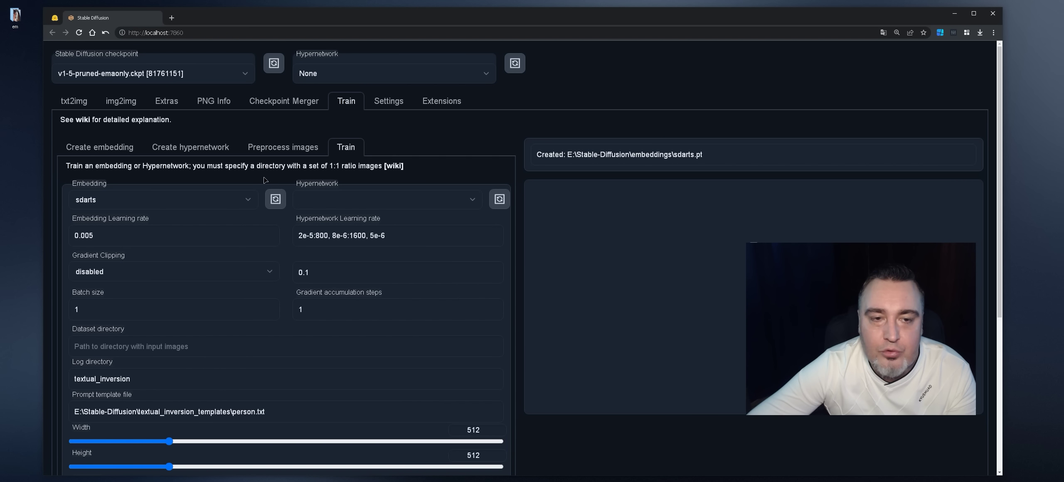
{"action": "left_click", "coordinate": [239, 203]}
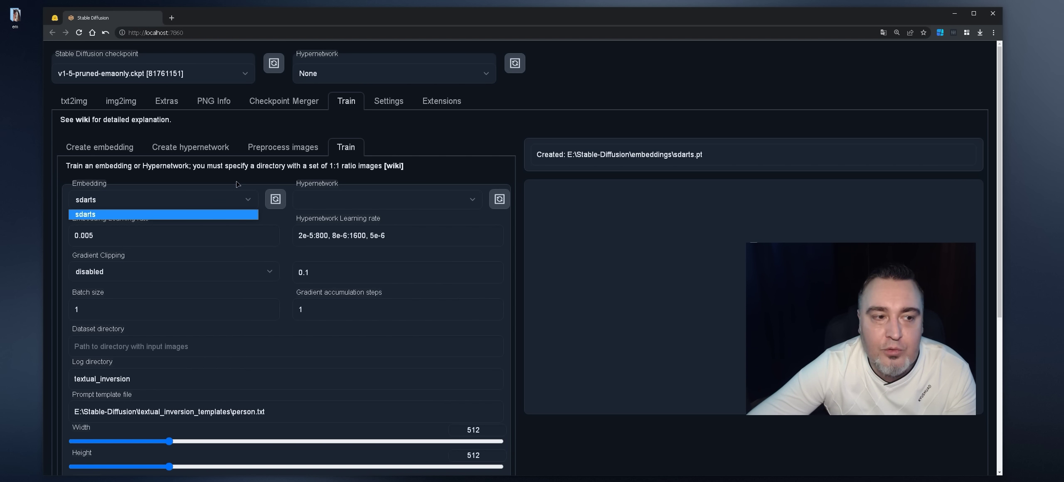
{"action": "left_click", "coordinate": [238, 184]}
Examine the embedding learning rate and compare it with the number of portraits in the desktop em folder
{"action": "scroll", "coordinate": [93, 194], "scroll_direction": "down", "scroll_amount": 1}
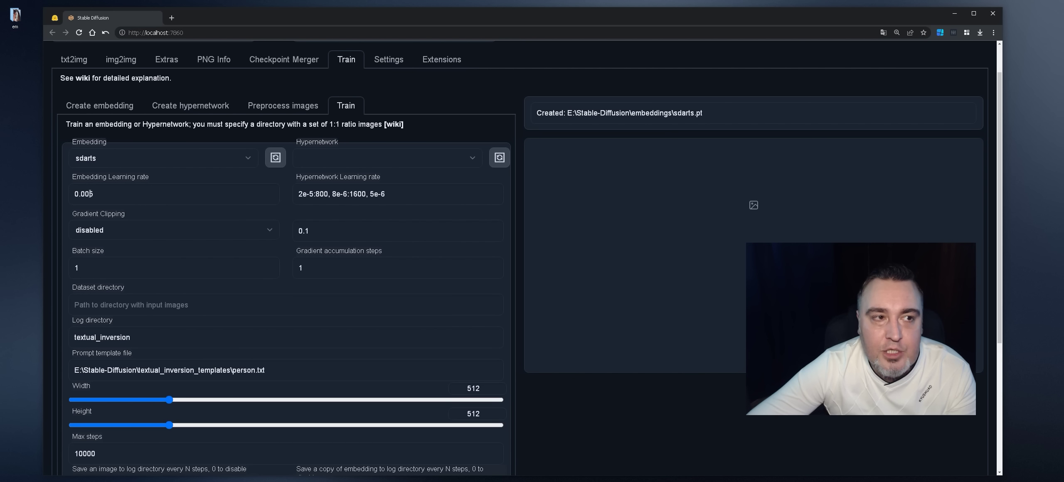
{"action": "left_click_drag", "start_coordinate": [91, 193], "coordinate": [94, 194]}
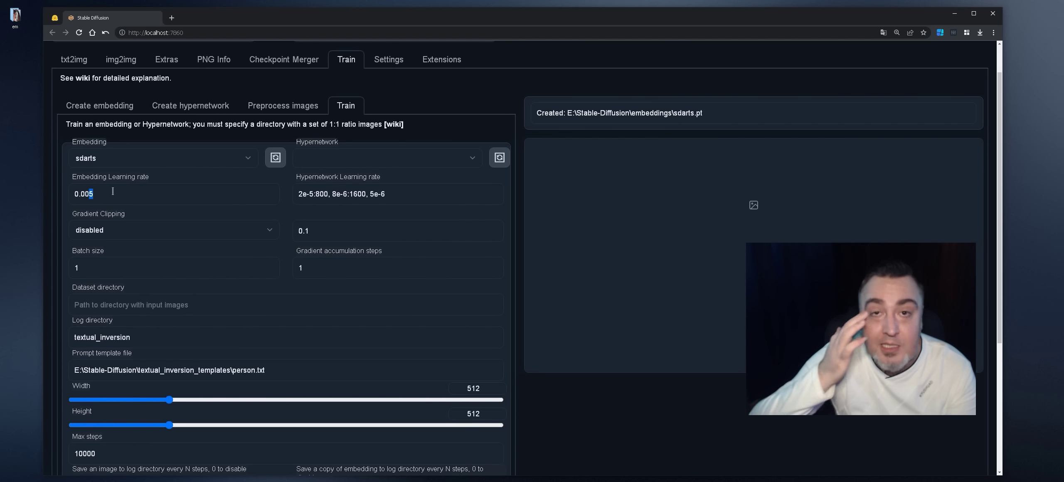
{"action": "left_click", "coordinate": [166, 124]}
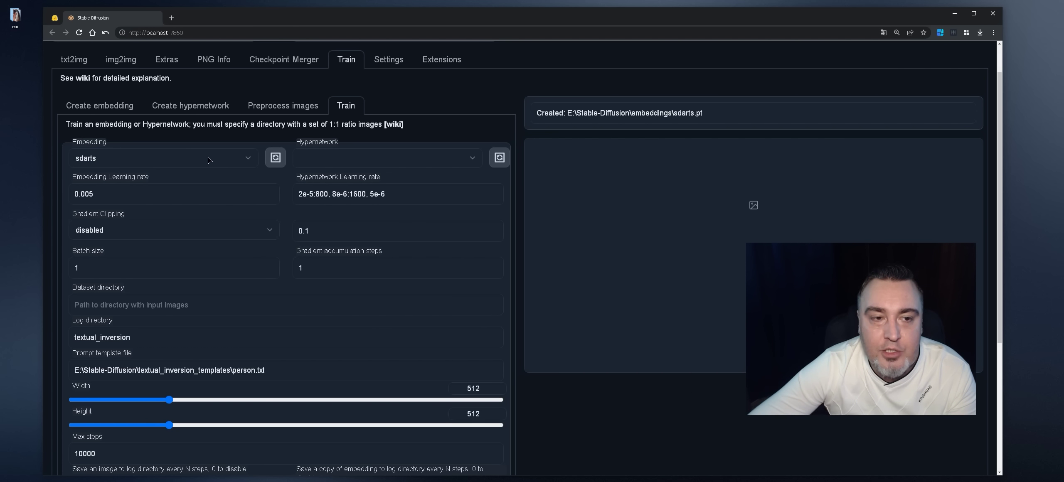
{"action": "double_click", "coordinate": [15, 16]}
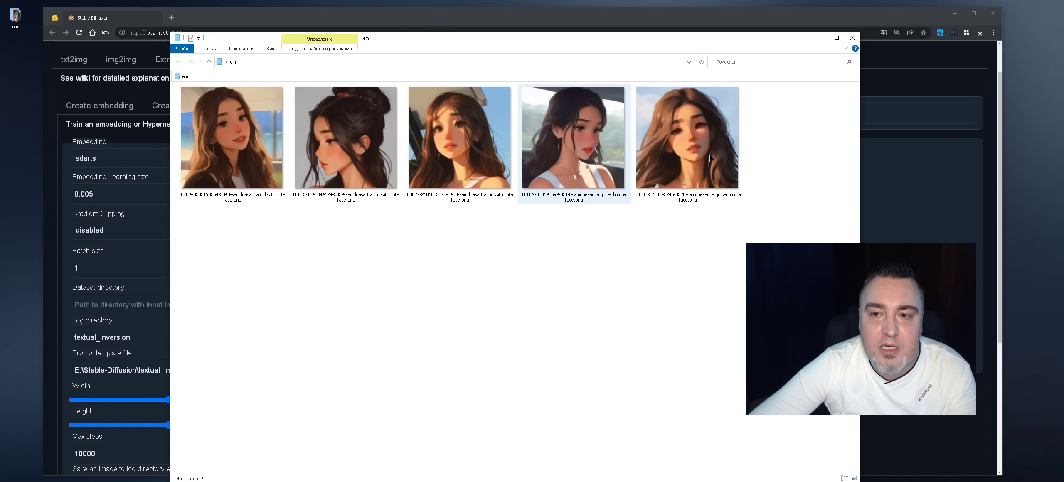
{"action": "left_click", "coordinate": [853, 38]}
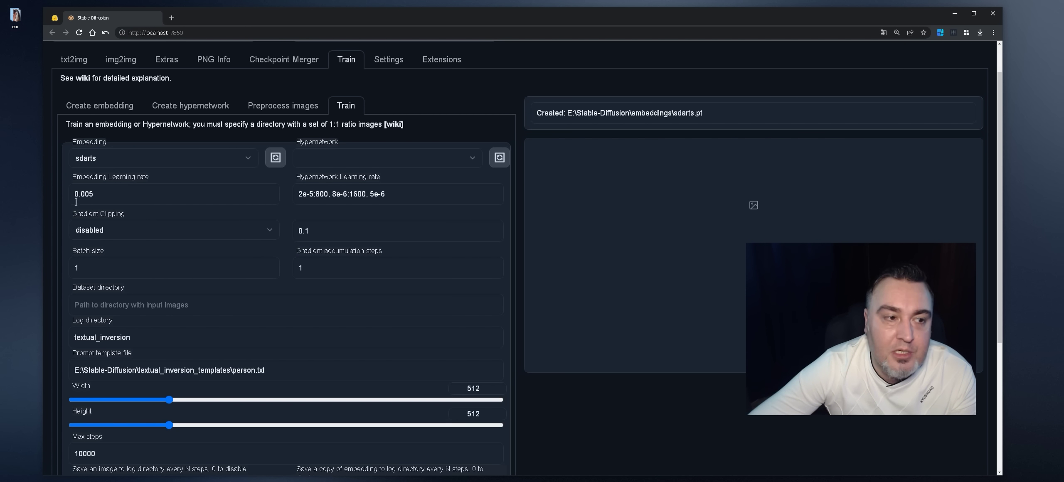
{"action": "left_click", "coordinate": [162, 193]}
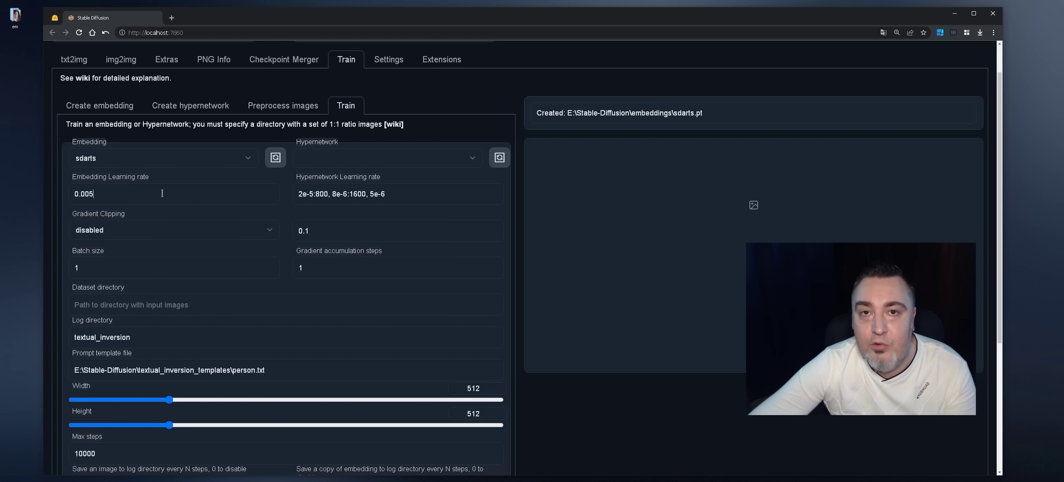
{"action": "left_click", "coordinate": [110, 188]}
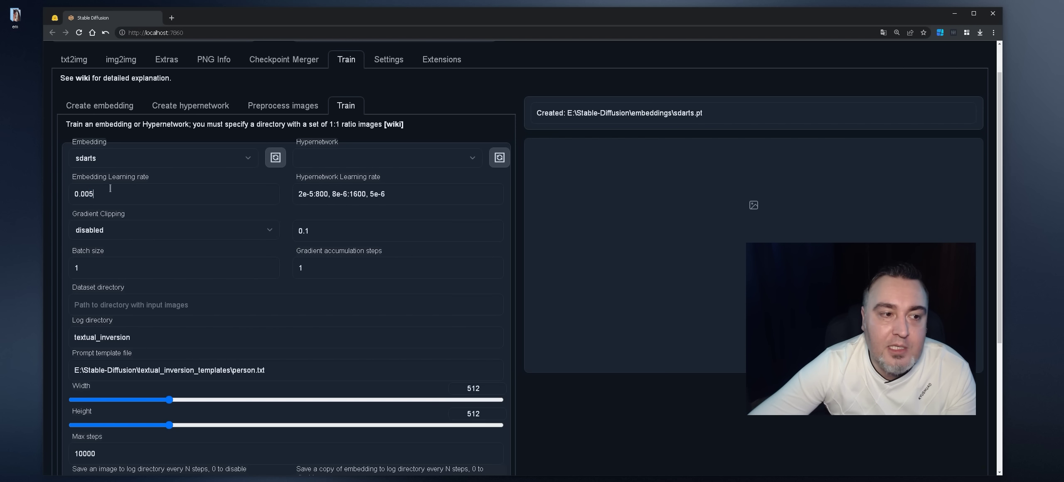
Set the embedding learning rate to 0.004 after checking the portraits in the em folder again
{"action": "left_click_drag", "start_coordinate": [91, 194], "coordinate": [88, 194]}
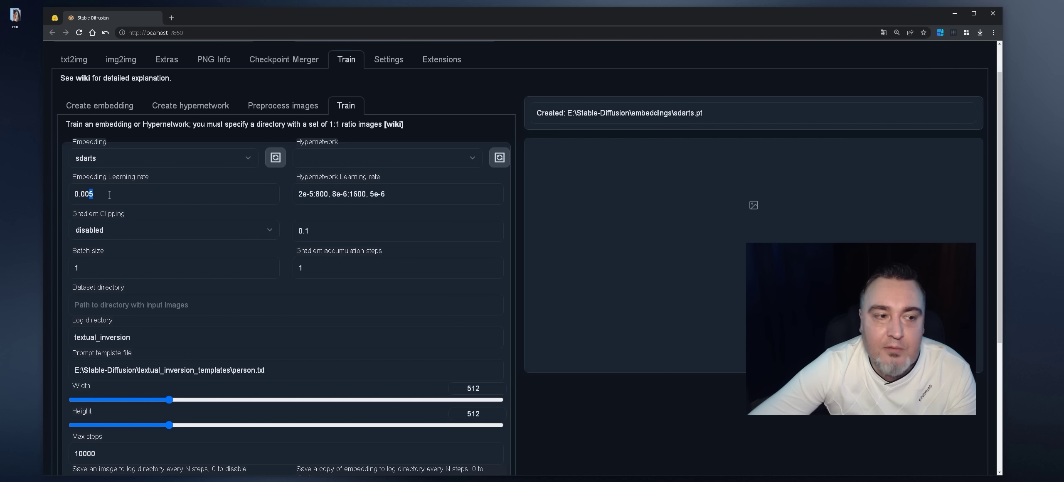
{"action": "double_click", "coordinate": [21, 21]}
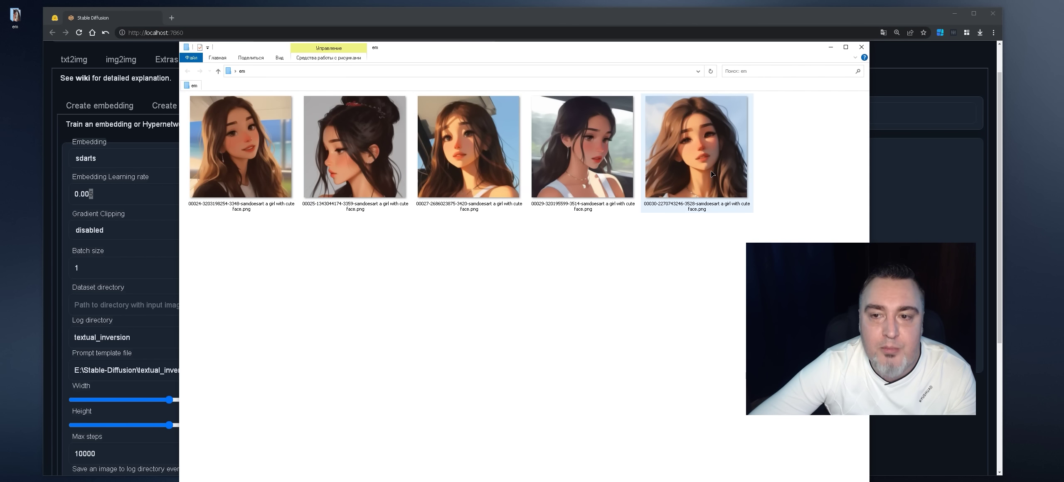
{"action": "left_click", "coordinate": [861, 47]}
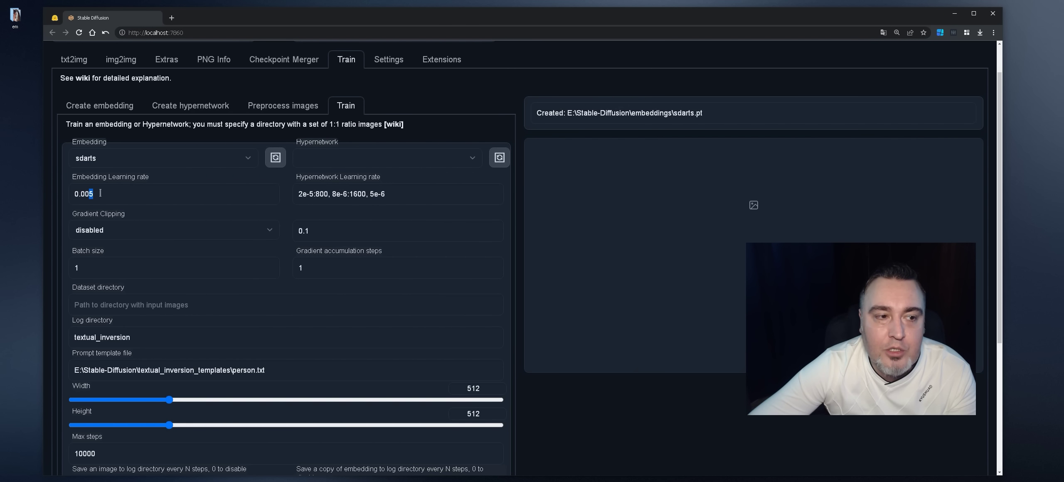
{"action": "type", "text": "4"}
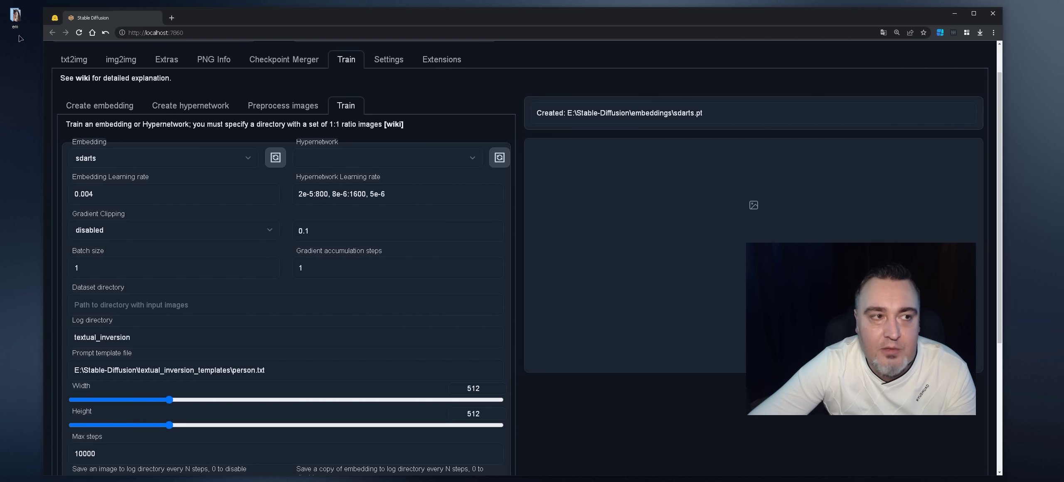
Set the dataset directory to the path of the desktop em folder, C:\Users\Admin\Desktop\em, copied from File Explorer
{"action": "scroll", "coordinate": [376, 270], "scroll_direction": "down", "scroll_amount": 1}
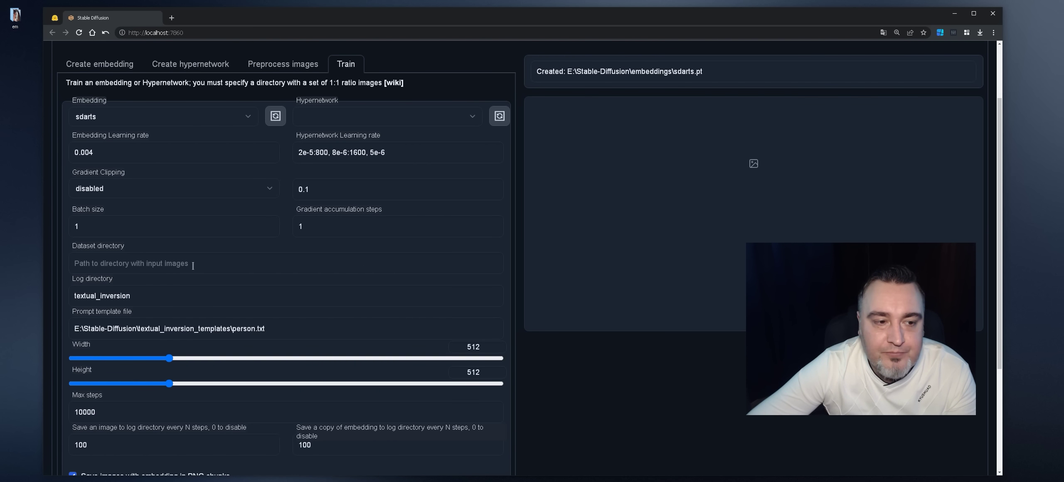
{"action": "double_click", "coordinate": [15, 17]}
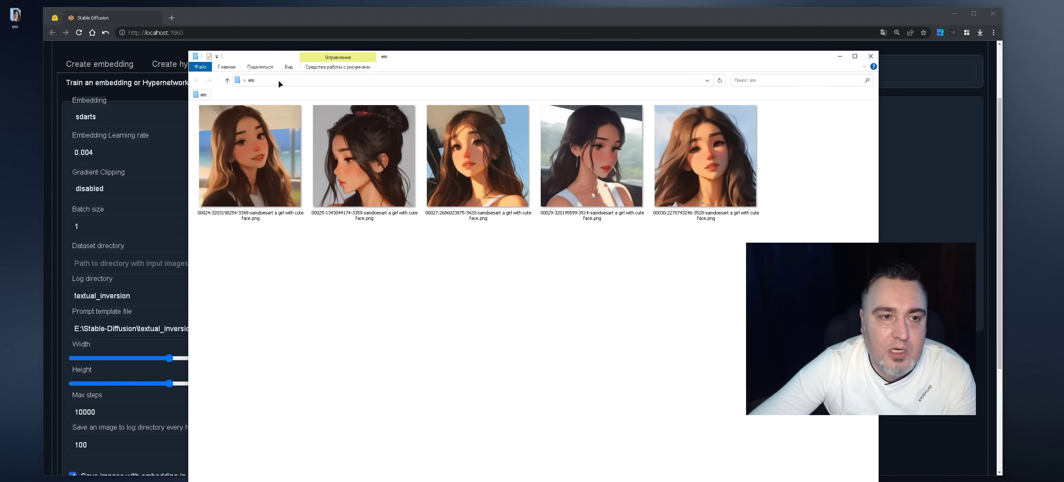
{"action": "key", "text": "alt+d"}
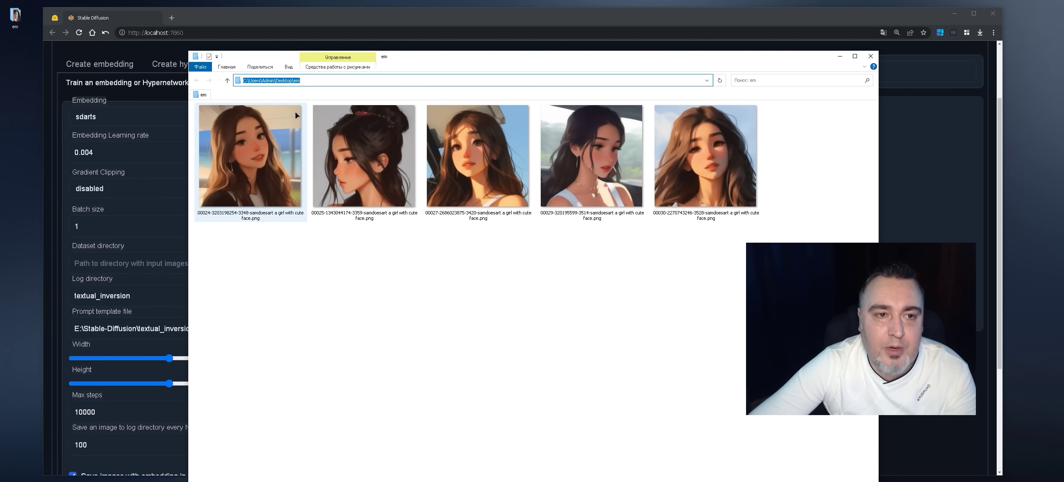
{"action": "key", "text": "ctrl+c"}
{"action": "left_click", "coordinate": [129, 263]}
{"action": "key", "text": "ctrl+v"}
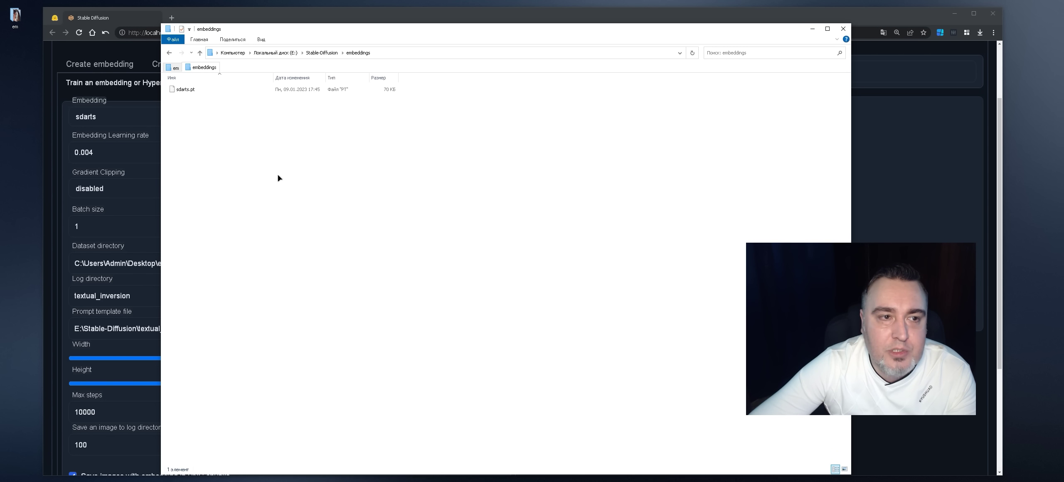
Locate empty.txt in the textual_inversion_templates folder and set the prompt template file to E:\Stable-Diffusion\textual_inversion_templates\empty.txt
{"action": "key", "text": "alt+Up"}
{"action": "left_click", "coordinate": [204, 236]}
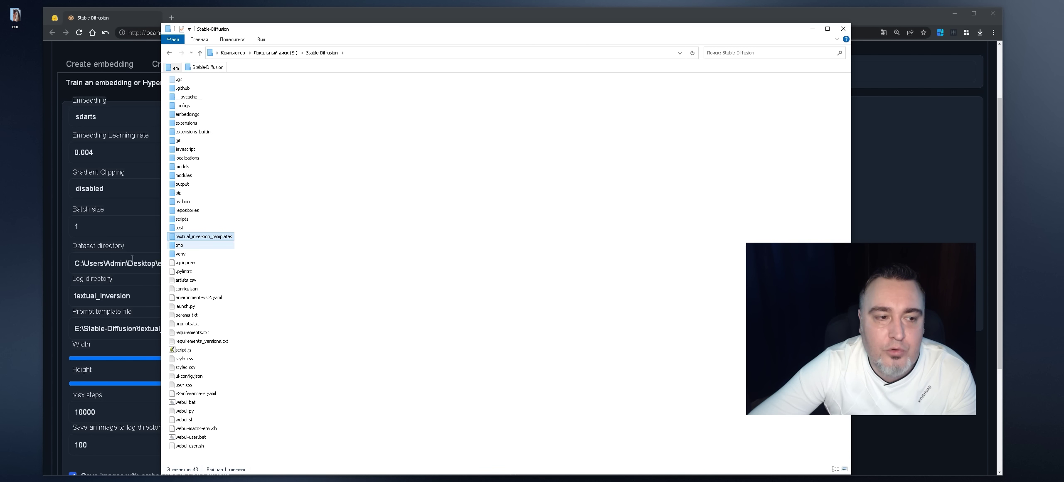
{"action": "double_click", "coordinate": [226, 237]}
{"action": "left_click", "coordinate": [192, 98]}
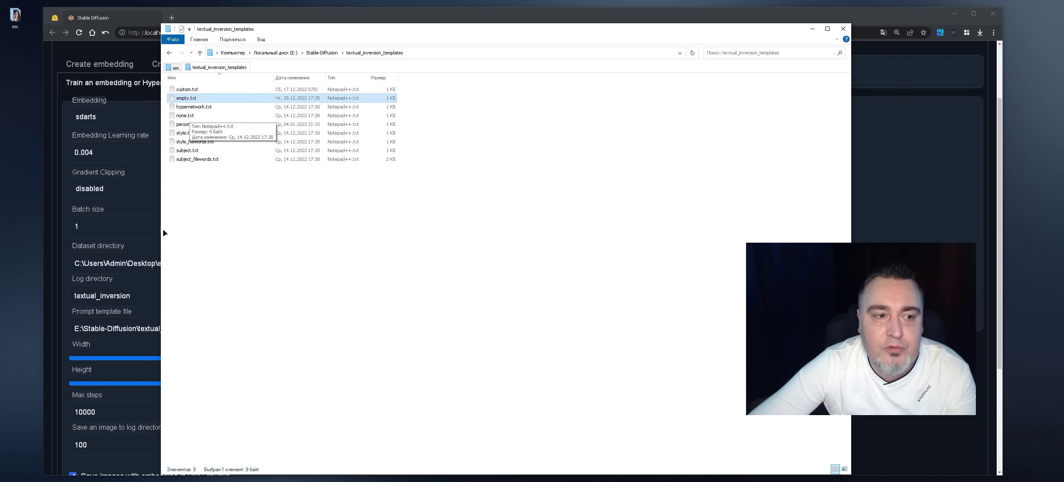
{"action": "left_click", "coordinate": [142, 272]}
{"action": "double_click", "coordinate": [236, 329]}
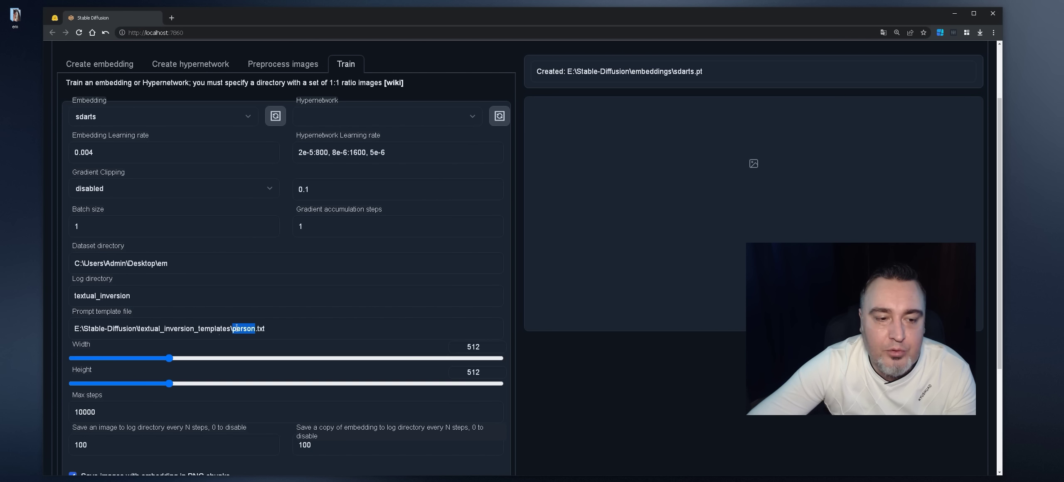
{"action": "type", "text": "empty"}
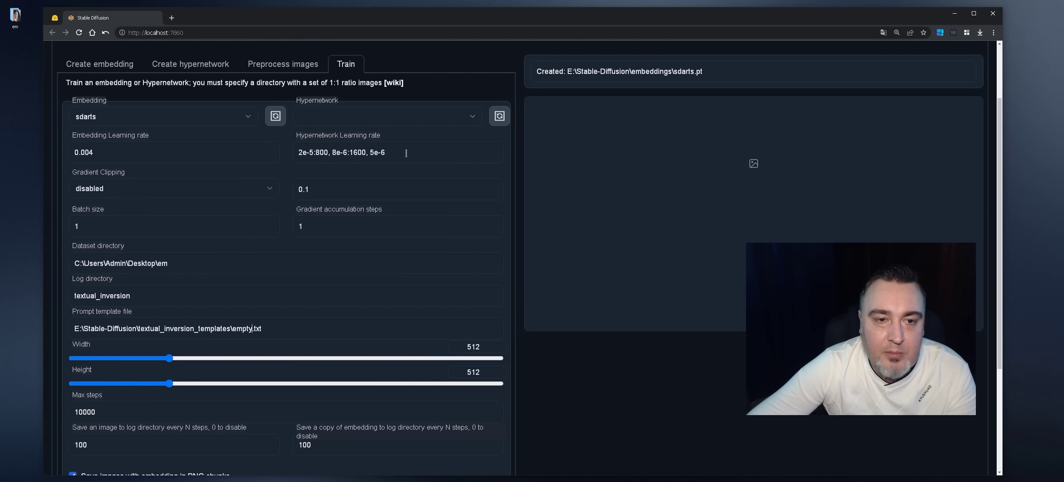
{"action": "scroll", "coordinate": [320, 124], "scroll_direction": "down", "scroll_amount": 5}
{"action": "scroll", "coordinate": [299, 199], "scroll_direction": "up", "scroll_amount": 5}
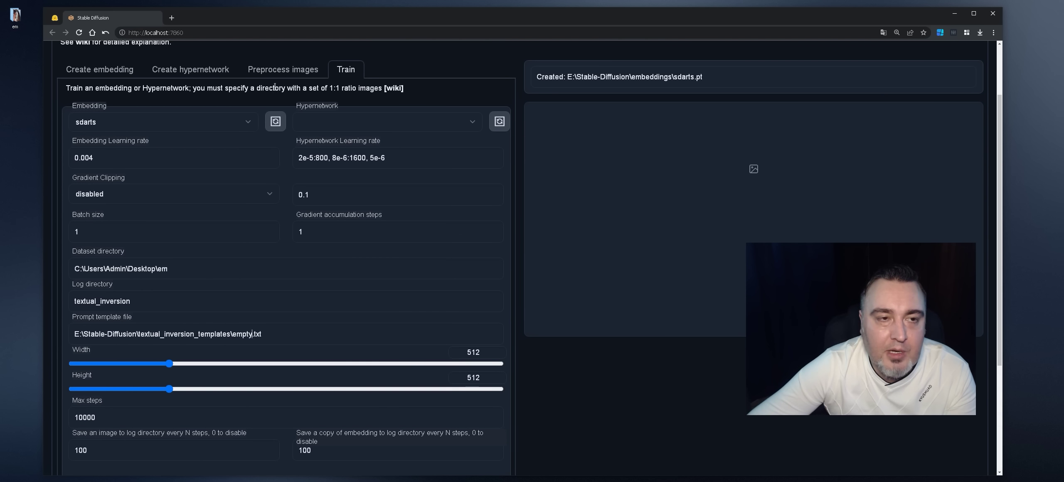
{"action": "scroll", "coordinate": [299, 198], "scroll_direction": "up", "scroll_amount": 2}
{"action": "scroll", "coordinate": [317, 221], "scroll_direction": "down", "scroll_amount": 1}
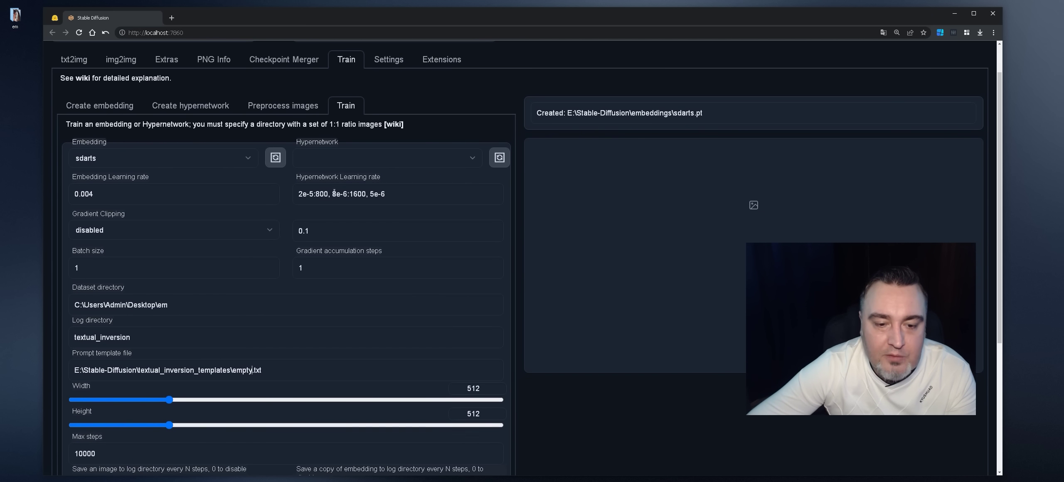
{"action": "scroll", "coordinate": [317, 221], "scroll_direction": "down", "scroll_amount": 4}
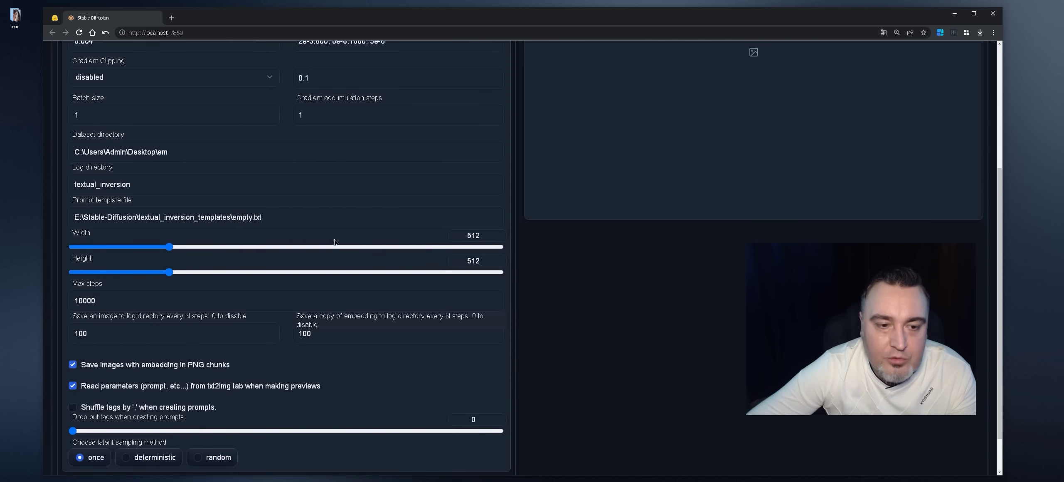
{"action": "scroll", "coordinate": [530, 298], "scroll_direction": "up", "scroll_amount": 3}
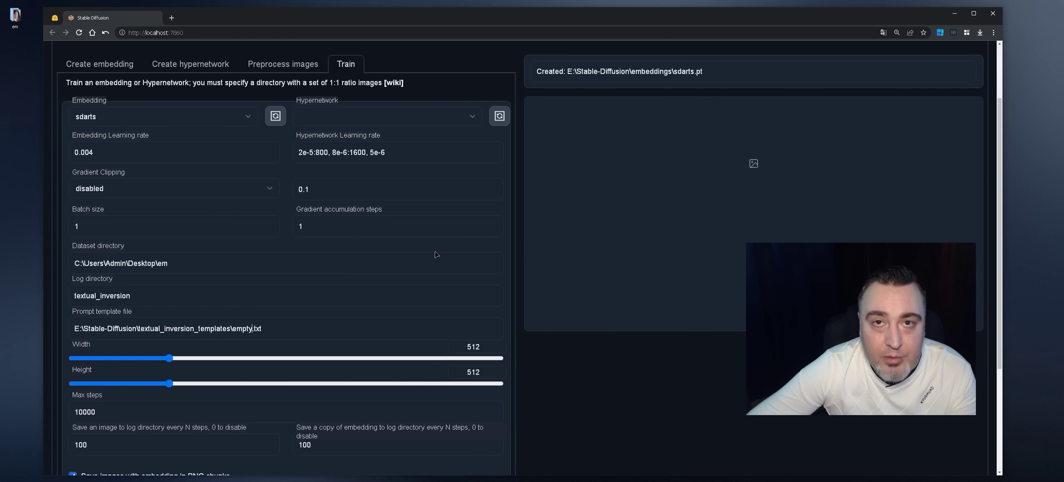
{"action": "scroll", "coordinate": [414, 234], "scroll_direction": "down", "scroll_amount": 2}
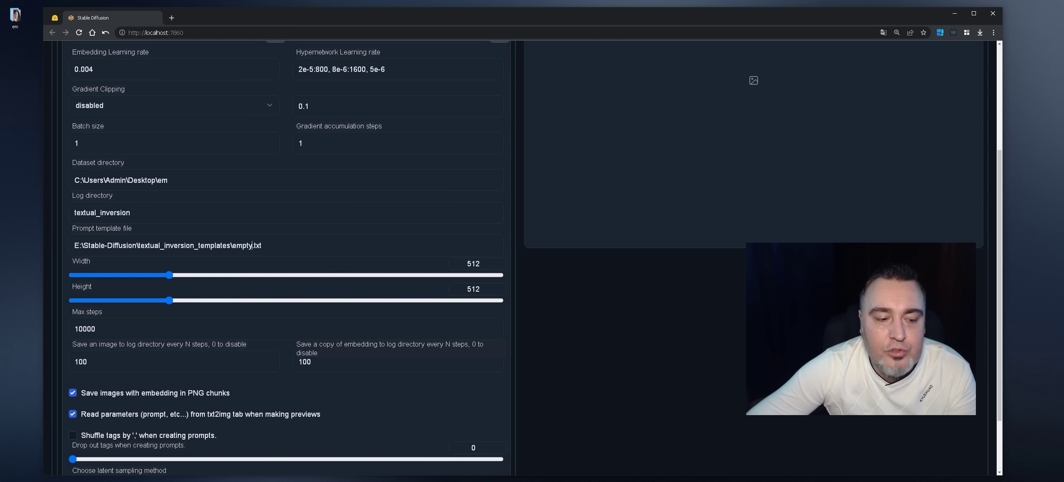
Open empty.txt from the textual_inversion_templates folder in Notepad++, examine its name placeholder, and return to the Stable Diffusion web UI
{"action": "key", "text": "alt+Tab"}
{"action": "double_click", "coordinate": [206, 96]}
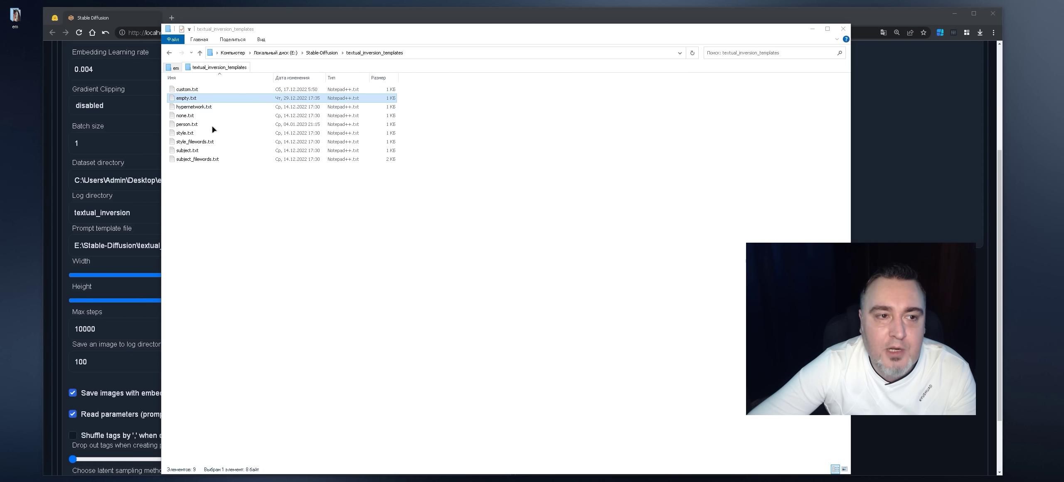
{"action": "scroll", "coordinate": [315, 148], "scroll_direction": "up", "scroll_amount": 4}
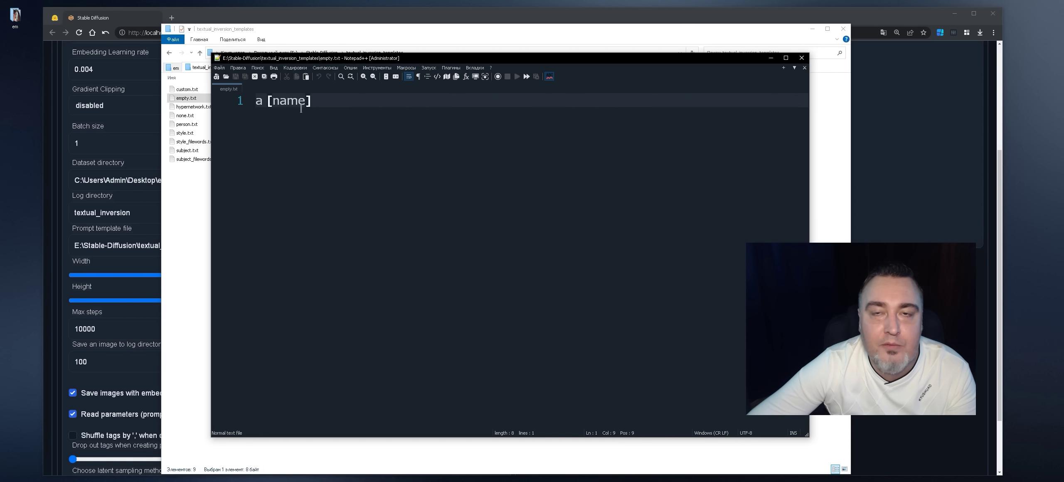
{"action": "left_click_drag", "start_coordinate": [269, 100], "coordinate": [311, 100]}
{"action": "left_click", "coordinate": [525, 191]}
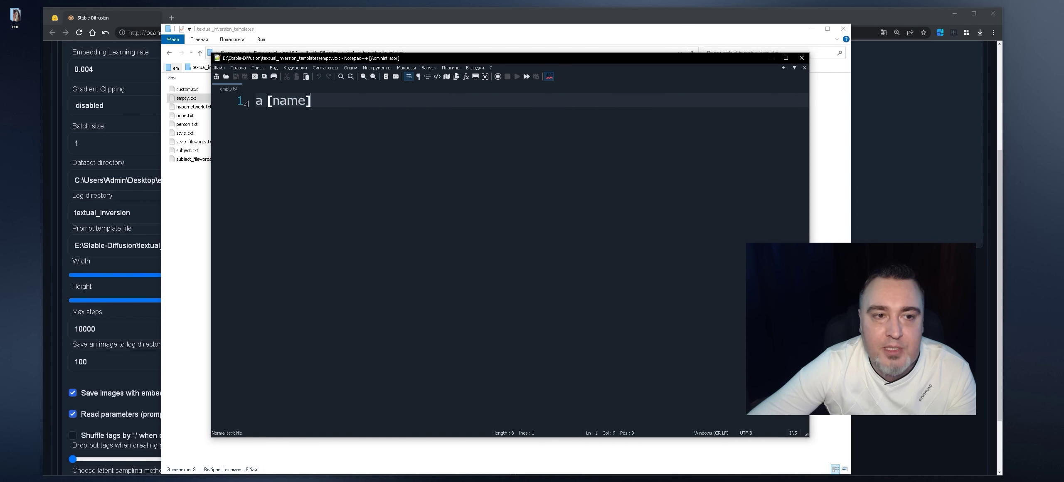
{"action": "left_click", "coordinate": [886, 185]}
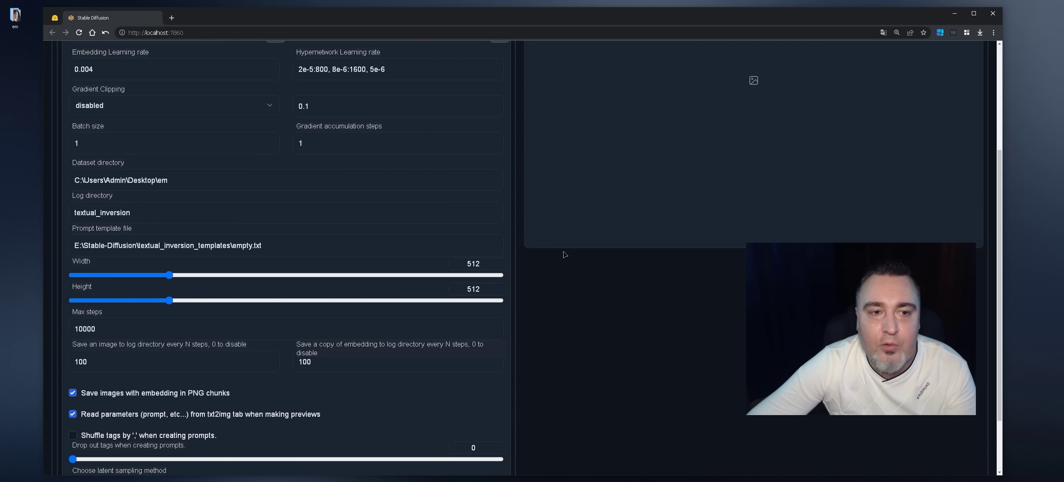
{"action": "key", "text": "alt+Tab"}
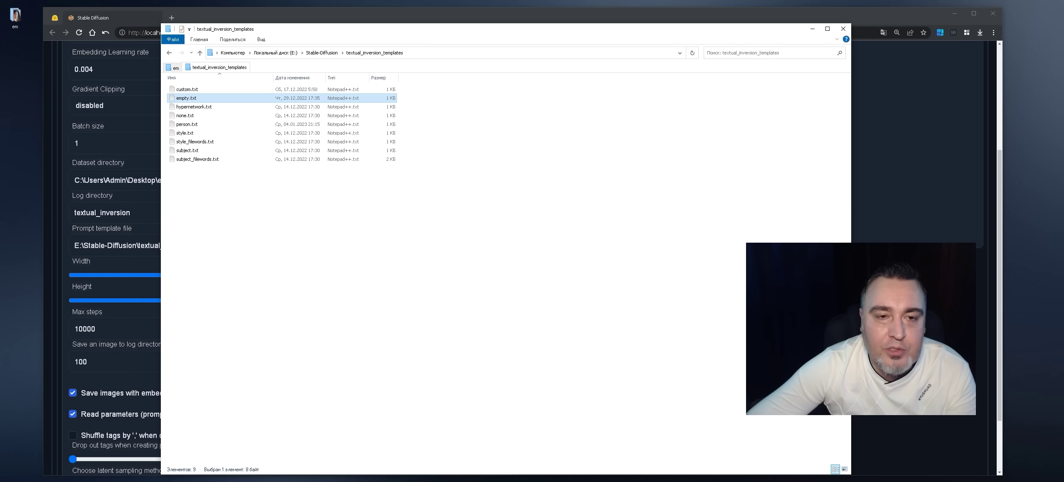
{"action": "double_click", "coordinate": [199, 96]}
{"action": "double_click", "coordinate": [290, 103]}
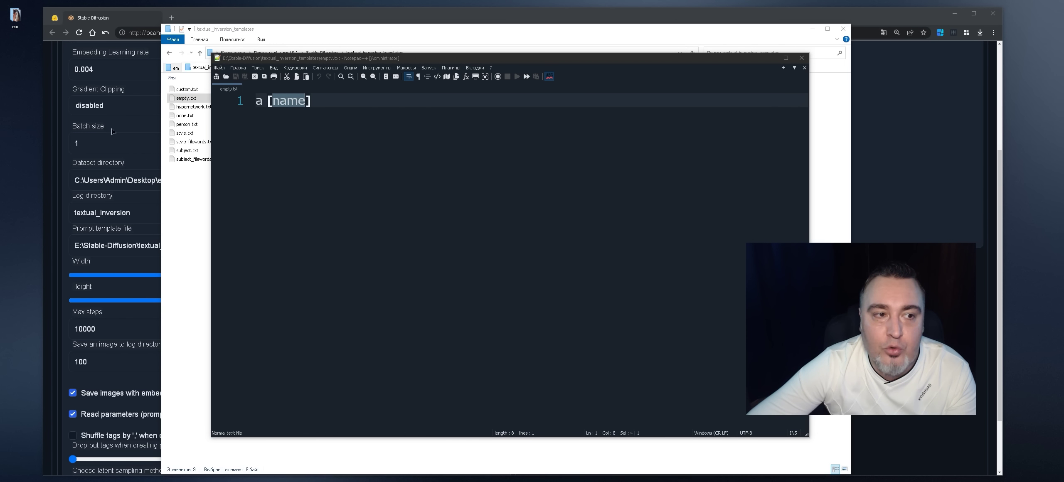
{"action": "double_click", "coordinate": [286, 104]}
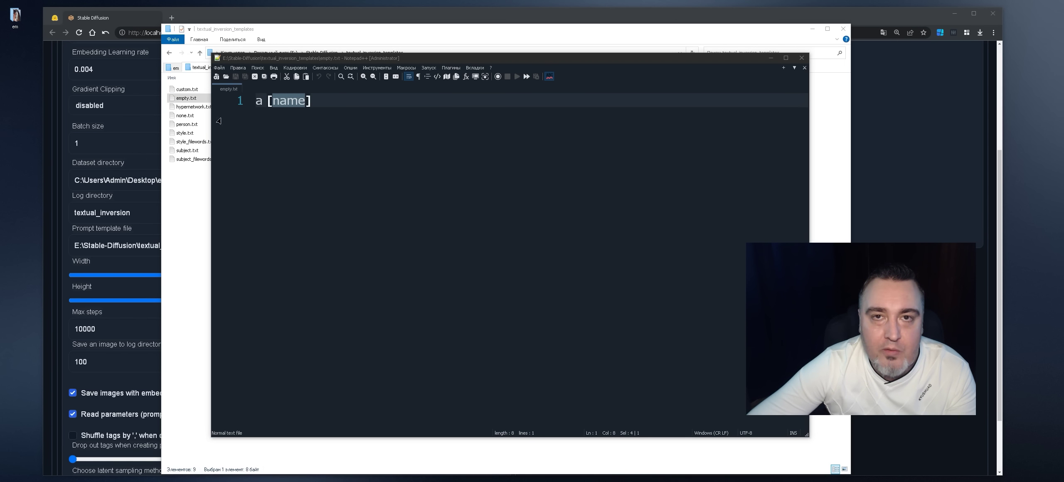
{"action": "left_click", "coordinate": [57, 124]}
Check the caption options for image preprocessing and the empty.txt template in Notepad++, then return to the embedding training settings
{"action": "scroll", "coordinate": [58, 124], "scroll_direction": "up", "scroll_amount": 6}
{"action": "left_click", "coordinate": [283, 147]}
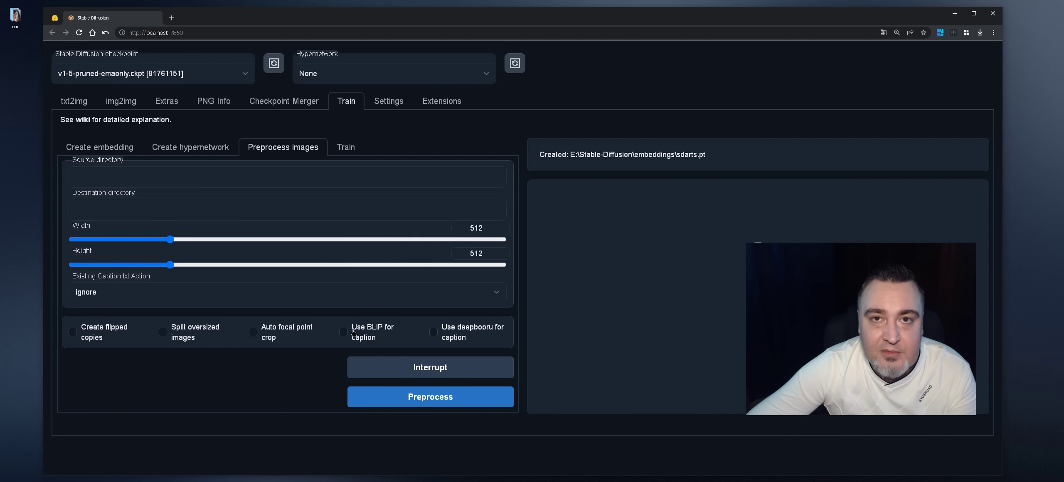
{"action": "left_click", "coordinate": [350, 148]}
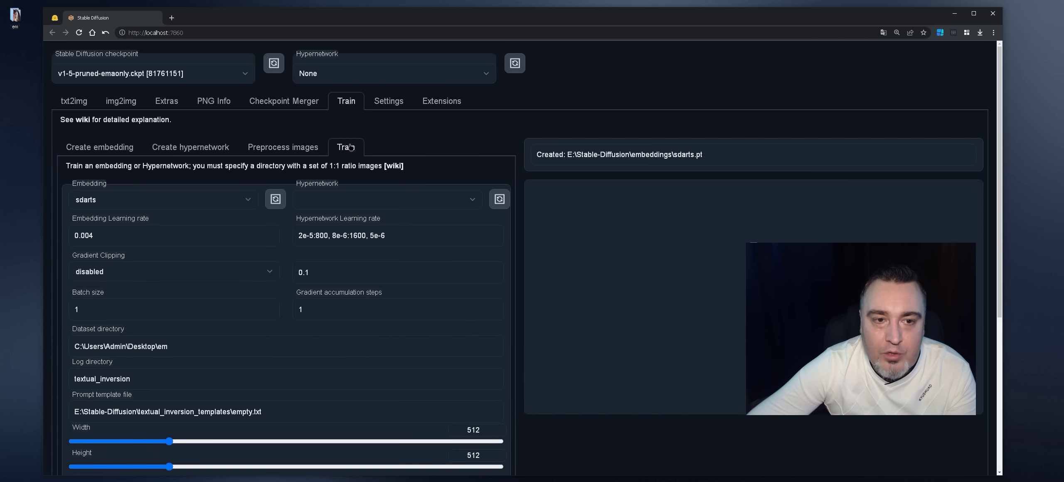
{"action": "scroll", "coordinate": [107, 260], "scroll_direction": "down", "scroll_amount": 3}
{"action": "key", "text": "alt+Tab"}
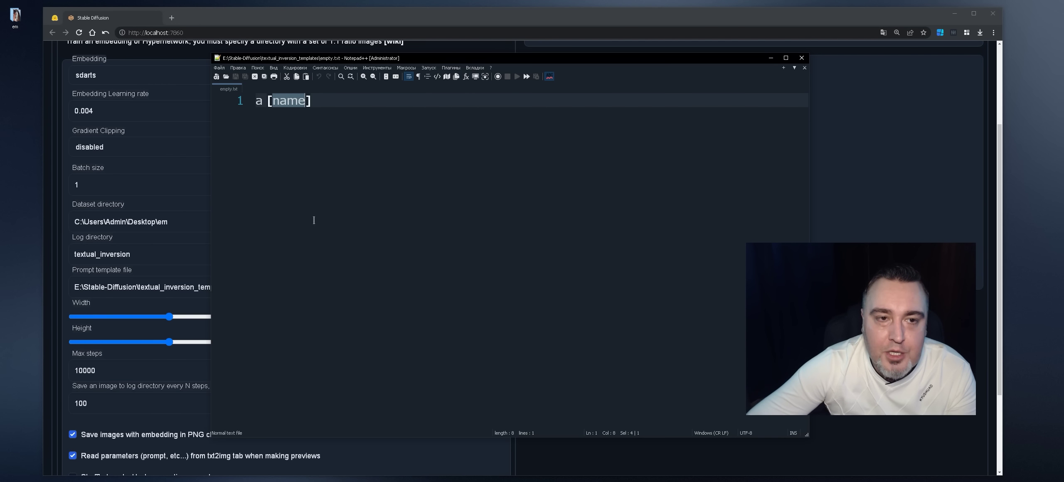
{"action": "type", "text": "a"}
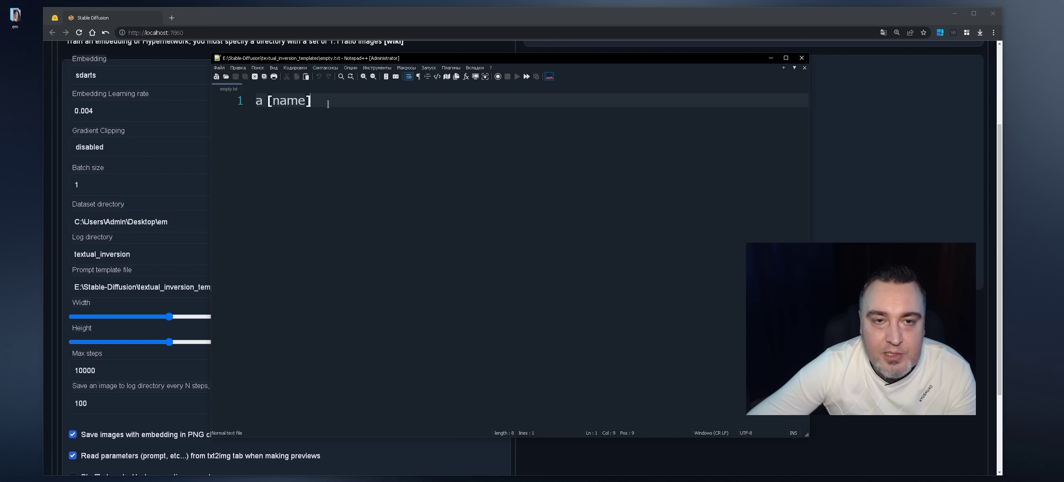
{"action": "left_click", "coordinate": [148, 184]}
Set the maximum training steps to 1000 and keep saving a copy of the embedding every 100 steps
{"action": "scroll", "coordinate": [150, 184], "scroll_direction": "down", "scroll_amount": 2}
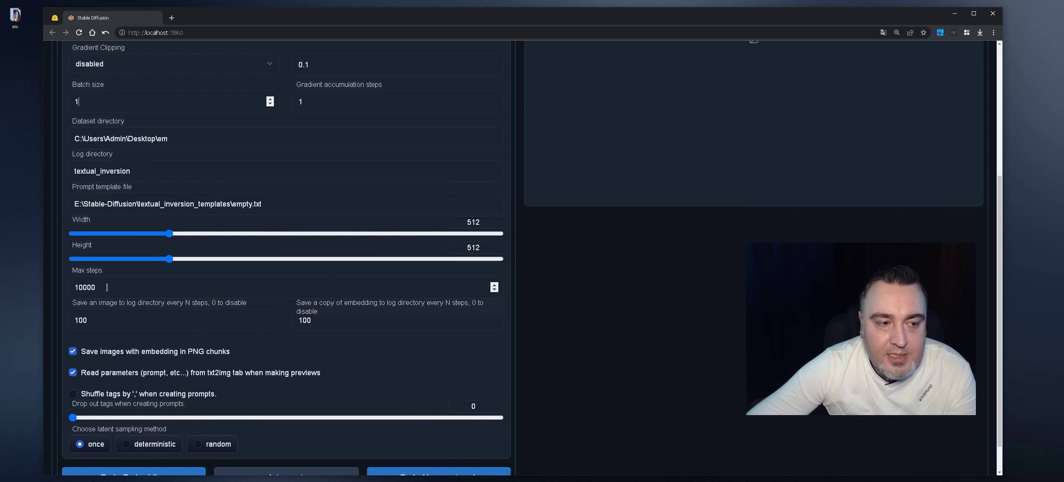
{"action": "left_click", "coordinate": [155, 286]}
{"action": "key", "text": "BackSpace"}
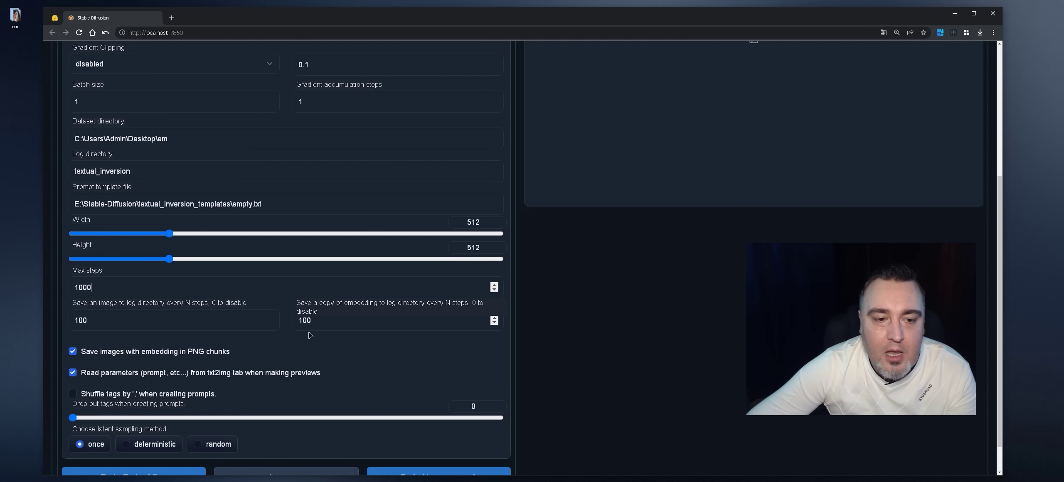
{"action": "left_click", "coordinate": [295, 322]}
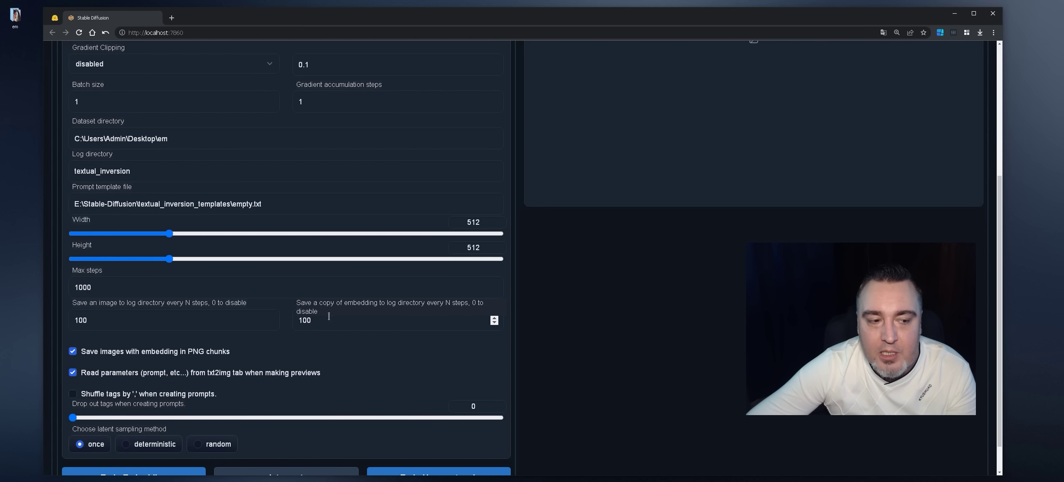
Look through the hypernetworks available for training and leave the choice empty
{"action": "scroll", "coordinate": [329, 317], "scroll_direction": "down", "scroll_amount": 1}
{"action": "scroll", "coordinate": [139, 186], "scroll_direction": "up", "scroll_amount": 4}
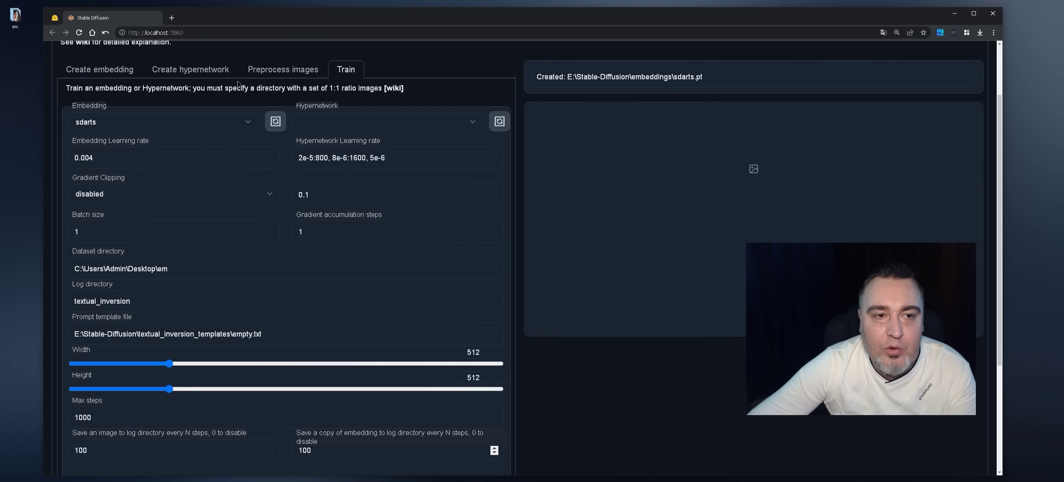
{"action": "scroll", "coordinate": [183, 85], "scroll_direction": "up", "scroll_amount": 2}
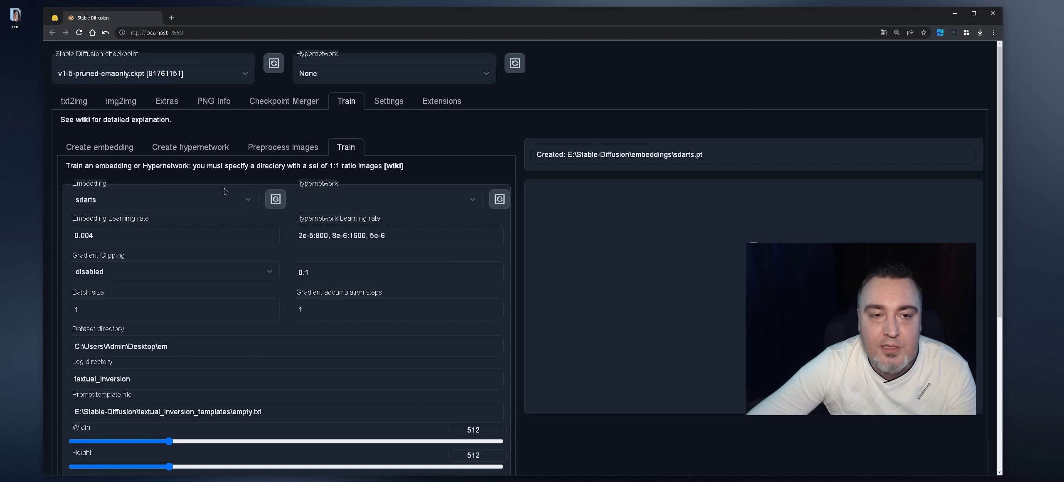
{"action": "left_click", "coordinate": [336, 201]}
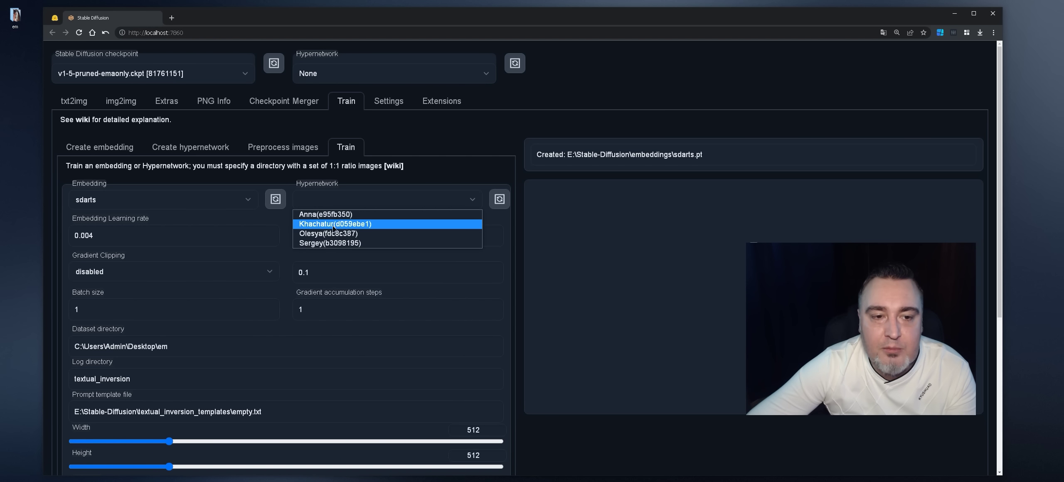
{"action": "left_click", "coordinate": [331, 169]}
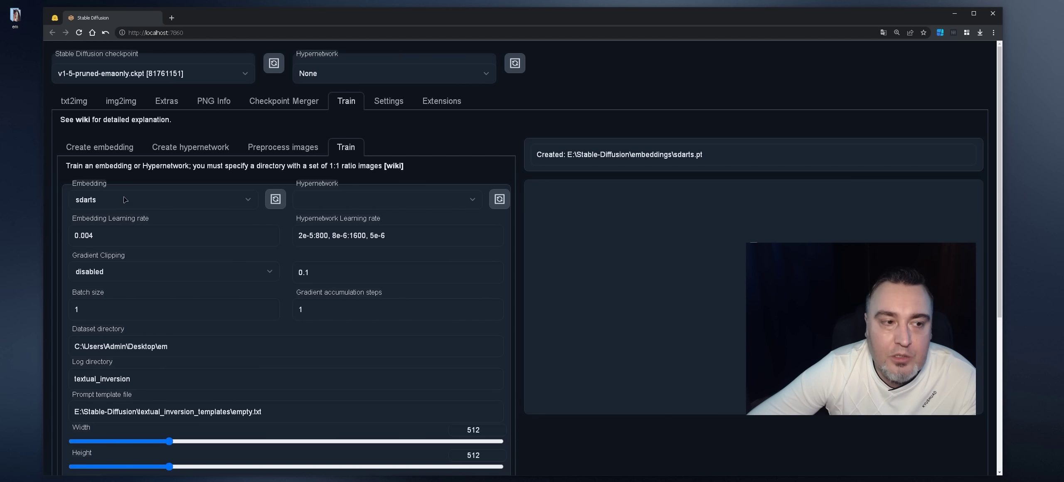
Compare the sdarts initialization text and vector count with the txt2img prompt, then return to the embedding training settings
{"action": "left_click", "coordinate": [101, 148]}
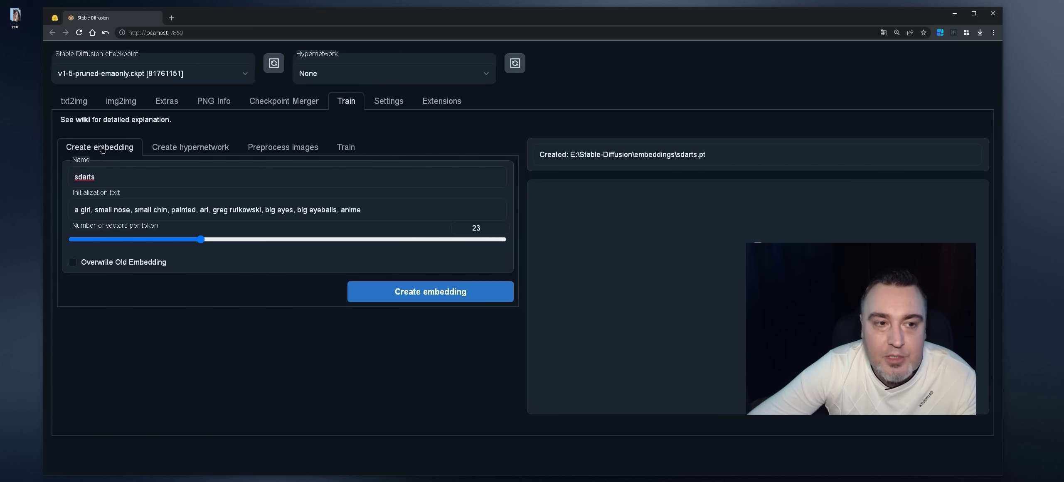
{"action": "left_click", "coordinate": [73, 102]}
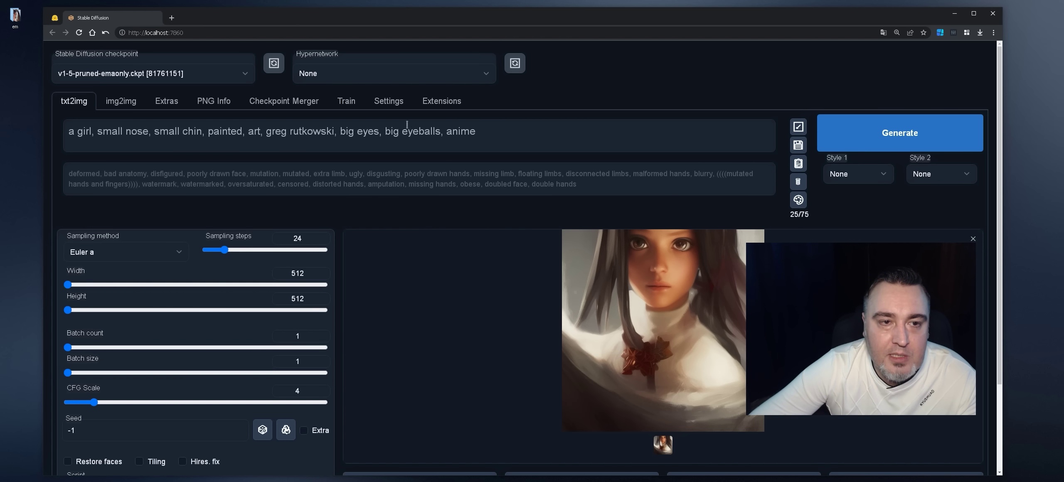
{"action": "left_click", "coordinate": [346, 102]}
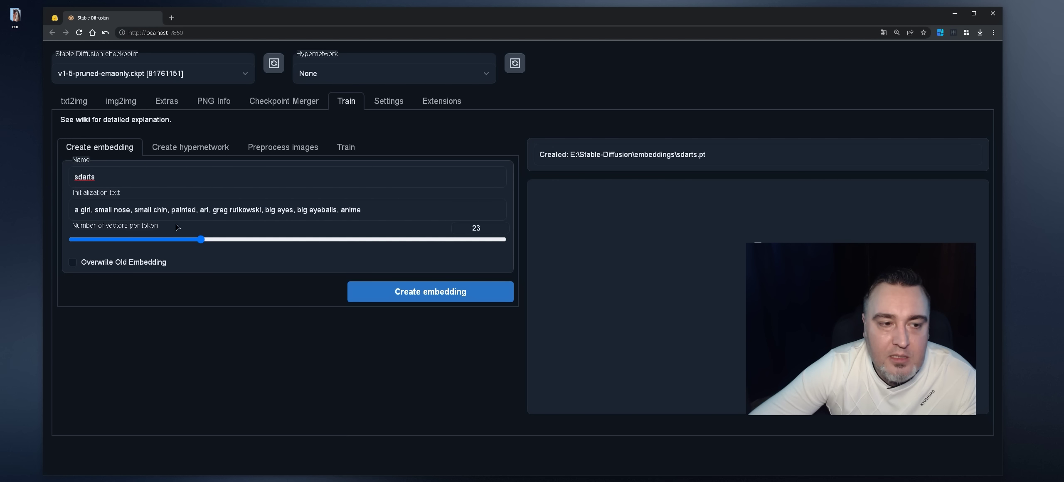
{"action": "left_click", "coordinate": [346, 148]}
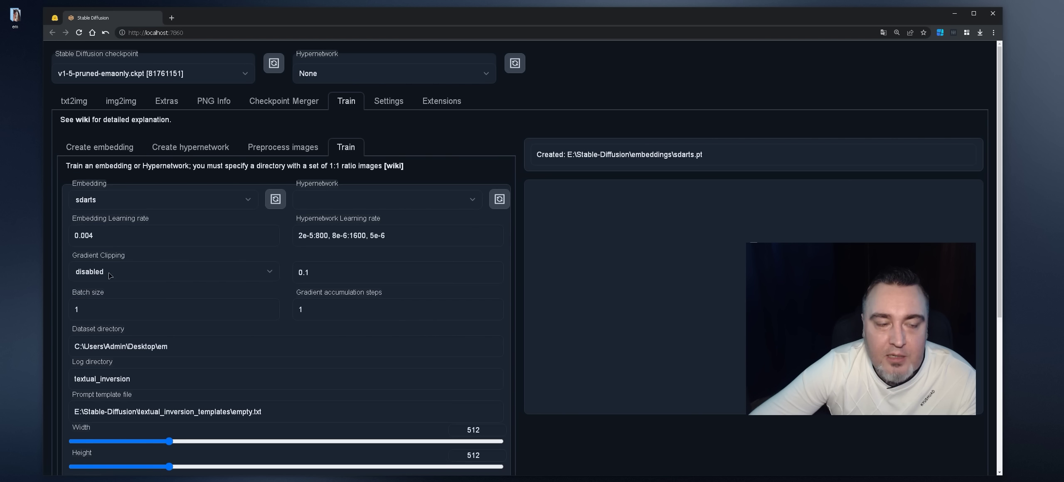
Start training the sdarts embedding with the current settings and reset the page zoom to its default
{"action": "scroll", "coordinate": [97, 237], "scroll_direction": "down", "scroll_amount": 4}
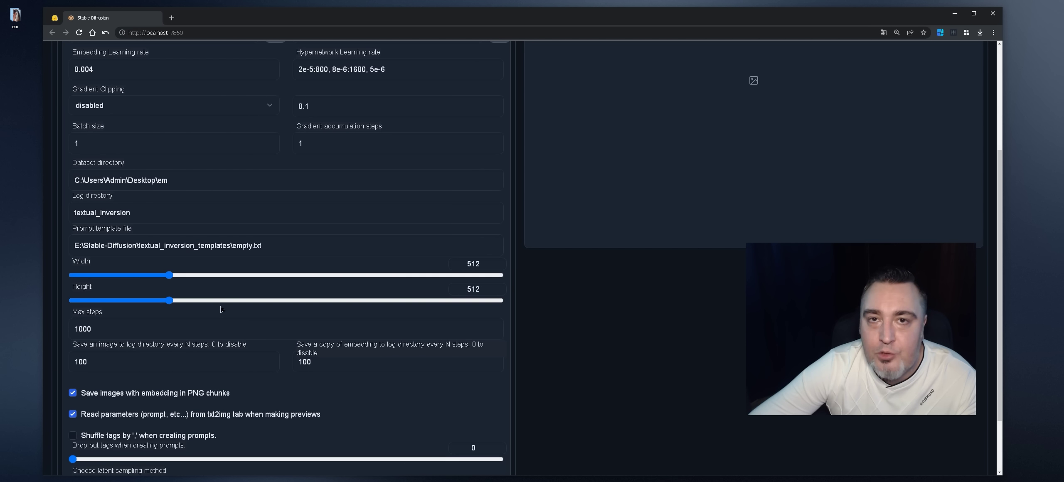
{"action": "scroll", "coordinate": [242, 304], "scroll_direction": "down", "scroll_amount": 1}
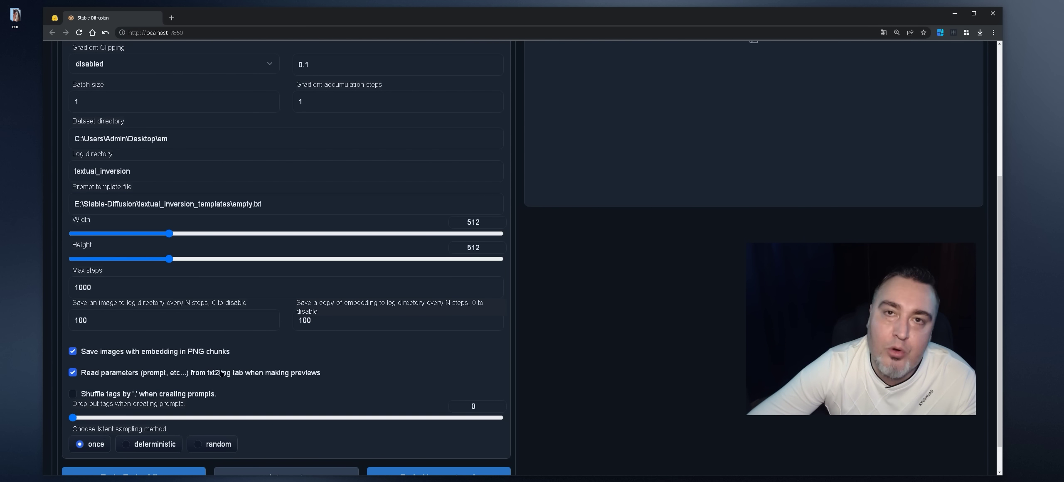
{"action": "scroll", "coordinate": [234, 380], "scroll_direction": "down", "scroll_amount": 1}
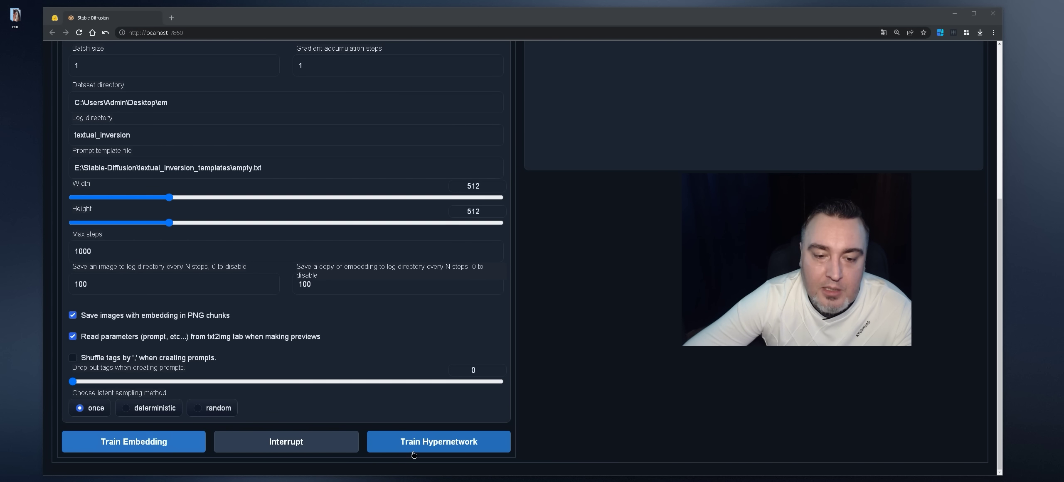
{"action": "left_click", "coordinate": [143, 442]}
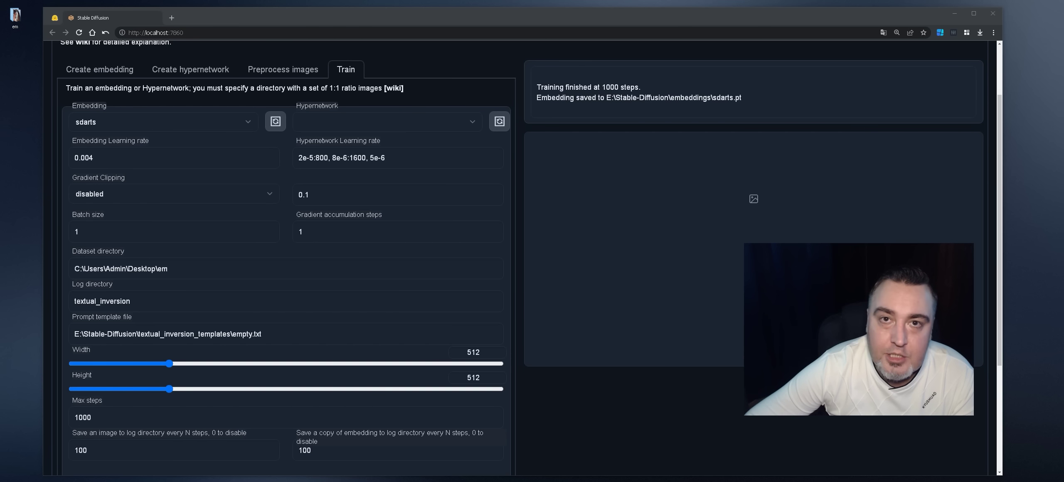
{"action": "scroll", "coordinate": [553, 352], "scroll_direction": "up", "scroll_amount": 2}
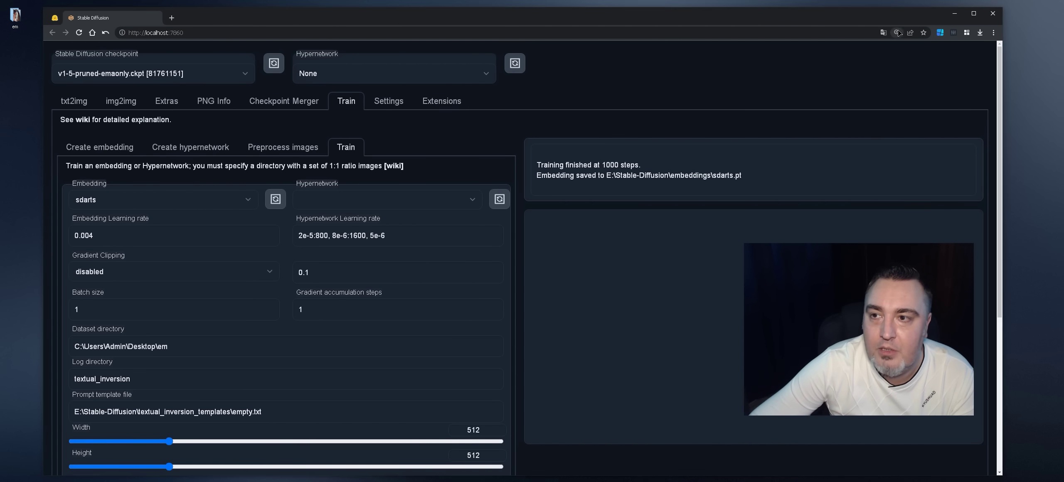
{"action": "key", "text": "ctrl+0"}
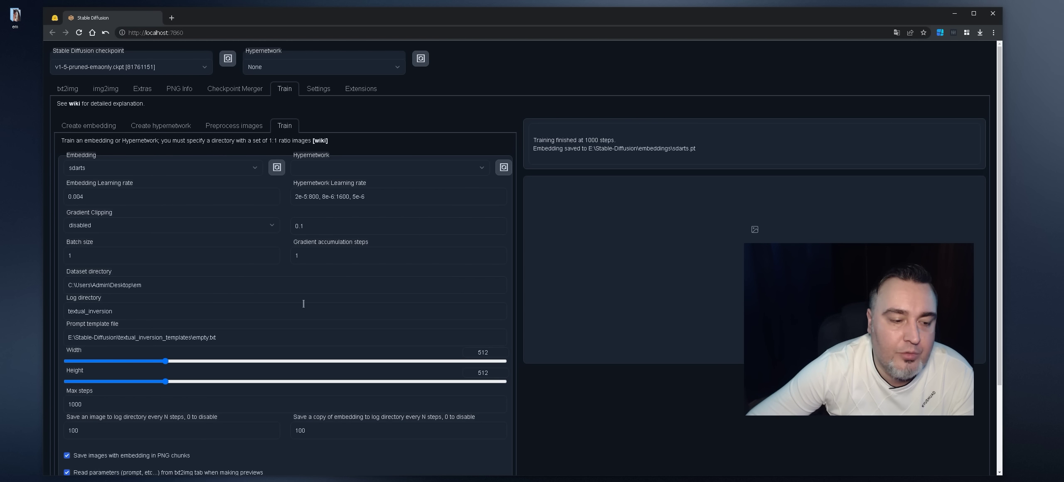
Switch to File Explorer and check the saved embedding copies in textual_inversion\2023-01-09\sdarts\embeddings
{"action": "key", "text": "alt+Tab"}
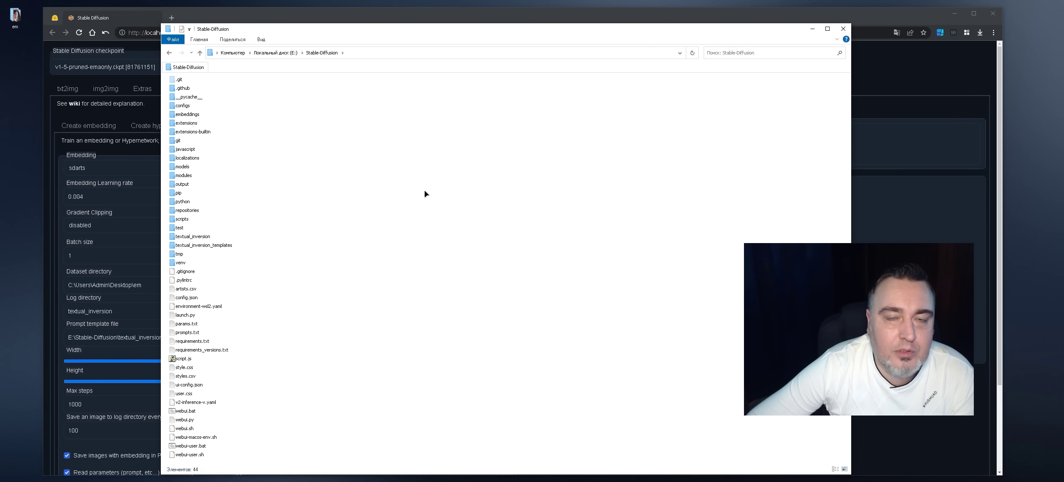
{"action": "left_click", "coordinate": [212, 236]}
{"action": "double_click", "coordinate": [217, 237]}
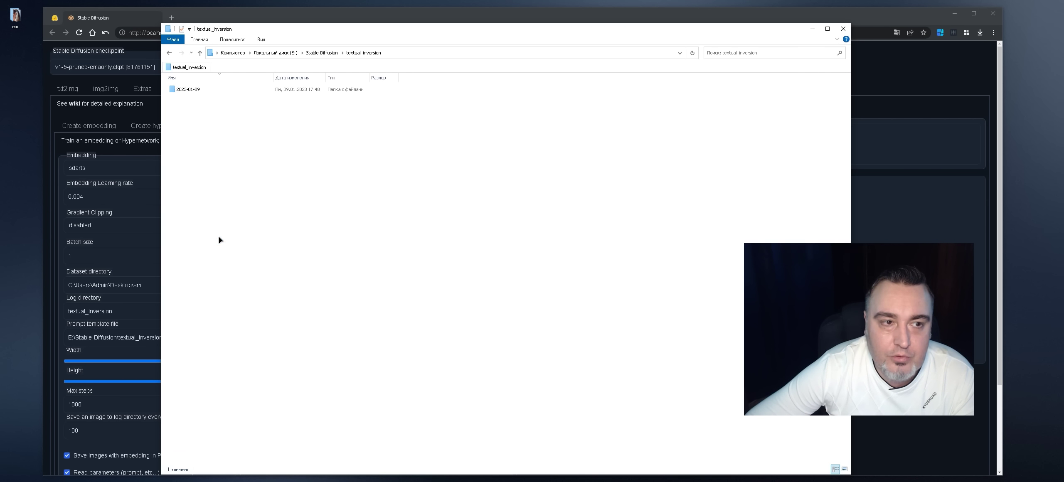
{"action": "double_click", "coordinate": [194, 89]}
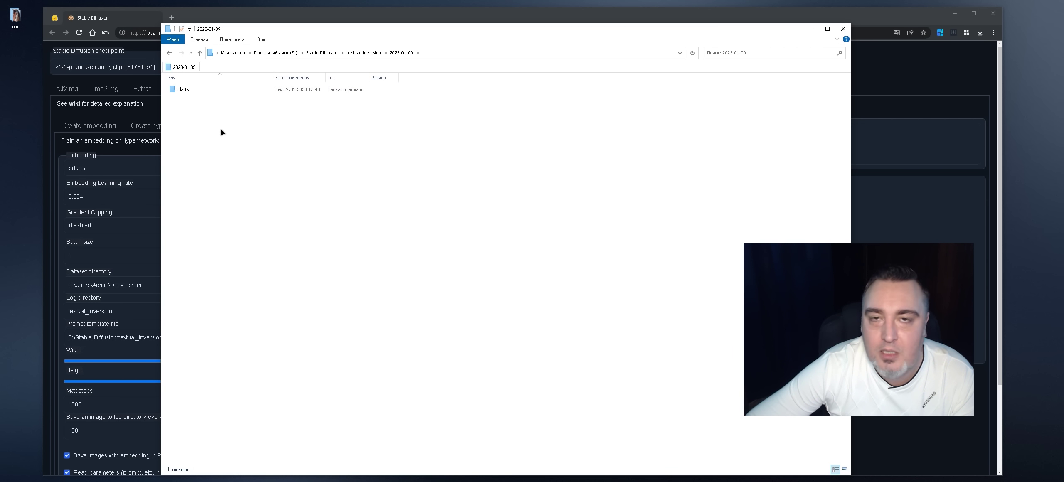
{"action": "double_click", "coordinate": [196, 89]}
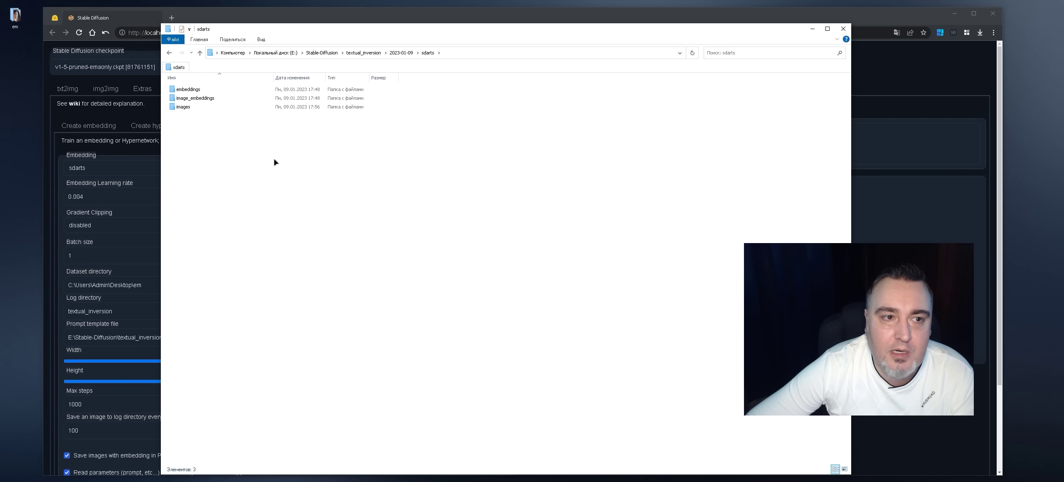
{"action": "double_click", "coordinate": [193, 89]}
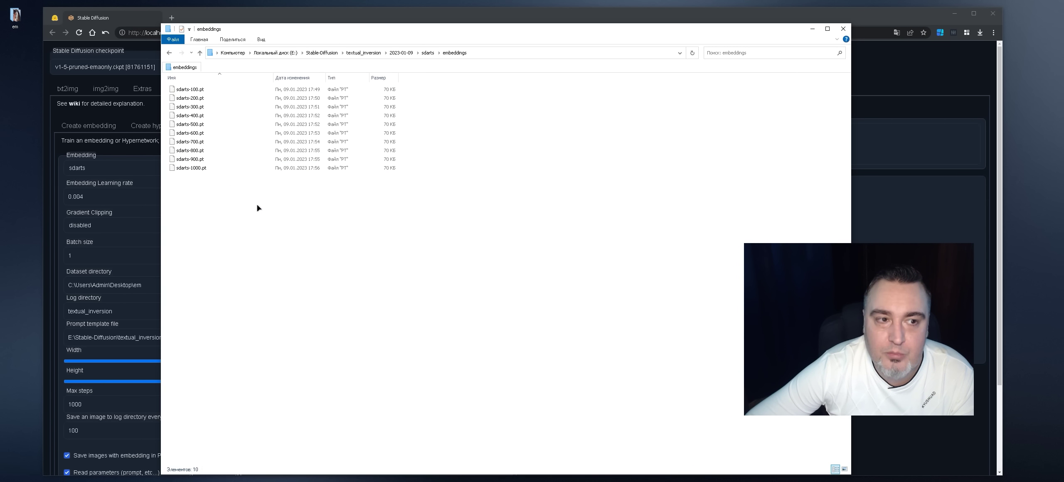
Examine sdarts-200.png and sdarts-800.png from the image_embeddings folder, including the patterned border that holds the embedded data
{"action": "key", "text": "BackSpace"}
{"action": "double_click", "coordinate": [208, 99]}
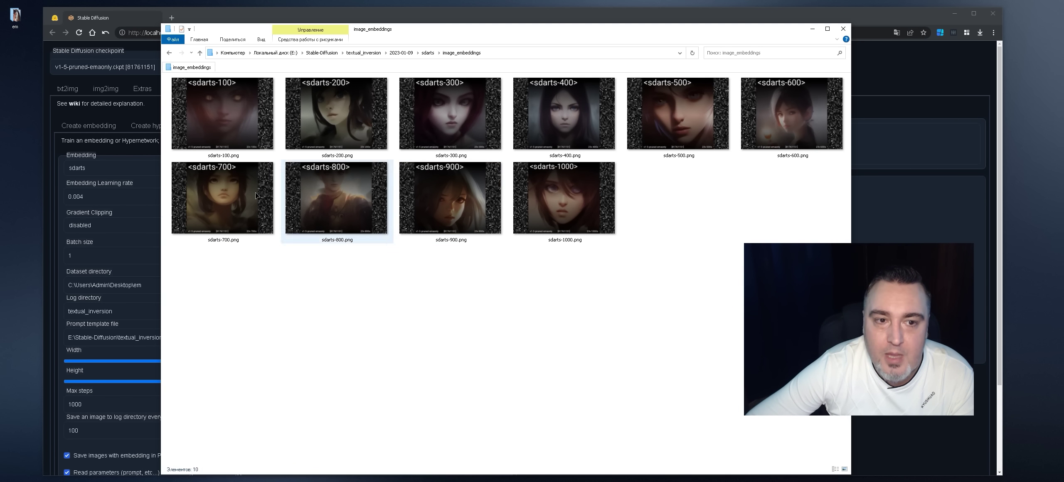
{"action": "double_click", "coordinate": [334, 116]}
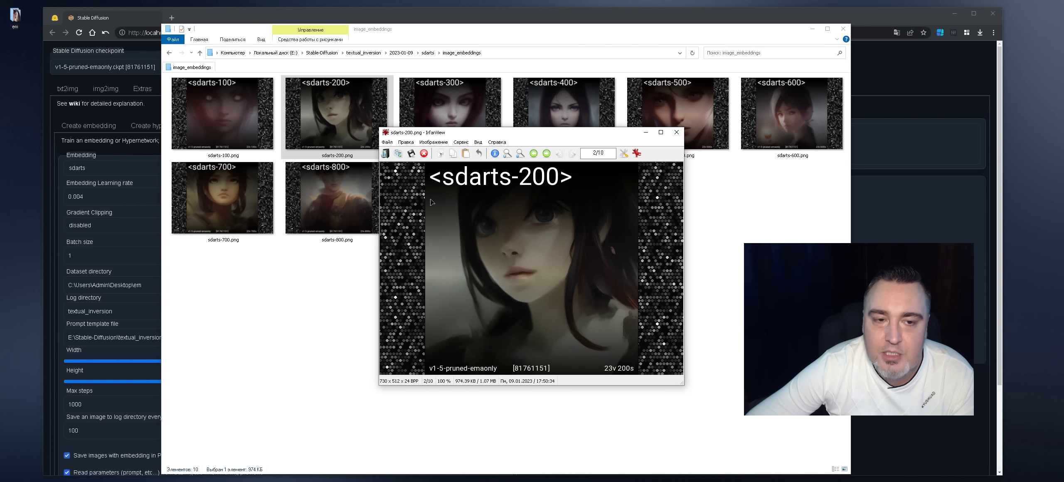
{"action": "double_click", "coordinate": [330, 196]}
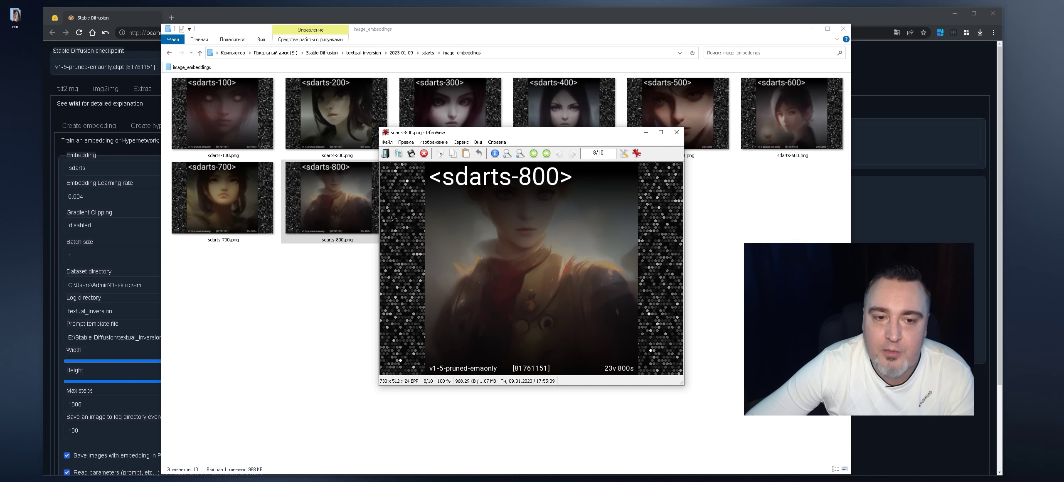
{"action": "left_click_drag", "start_coordinate": [387, 180], "coordinate": [415, 210]}
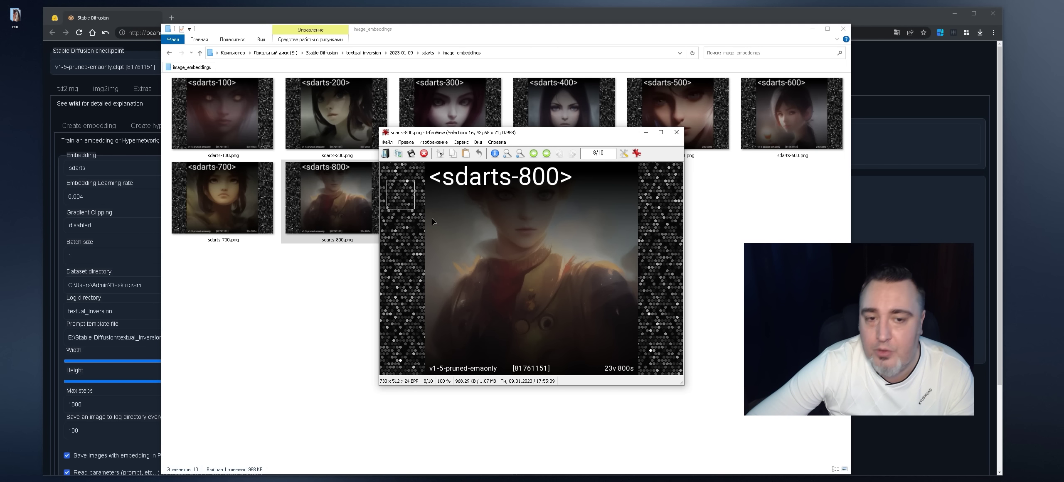
{"action": "left_click", "coordinate": [434, 203]}
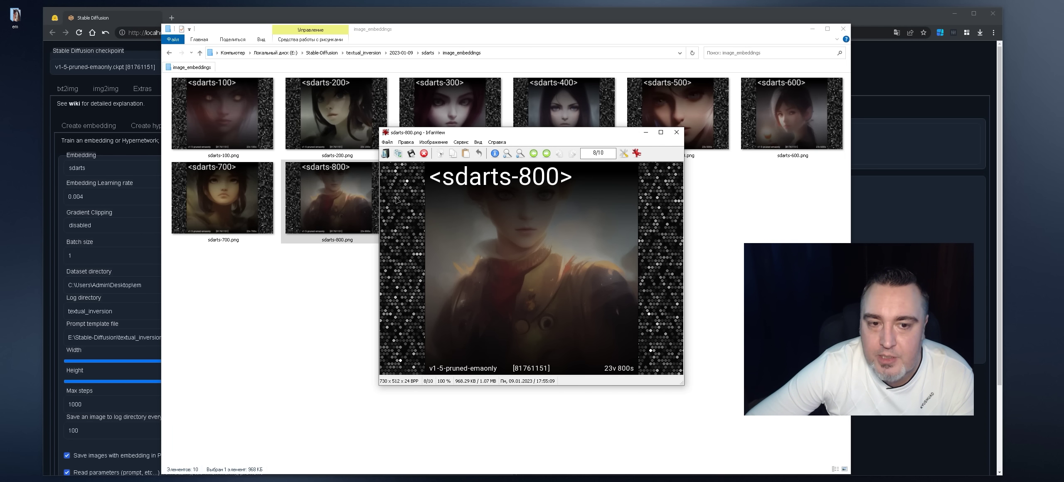
{"action": "left_click_drag", "start_coordinate": [387, 197], "coordinate": [421, 229]}
{"action": "left_click", "coordinate": [439, 240]}
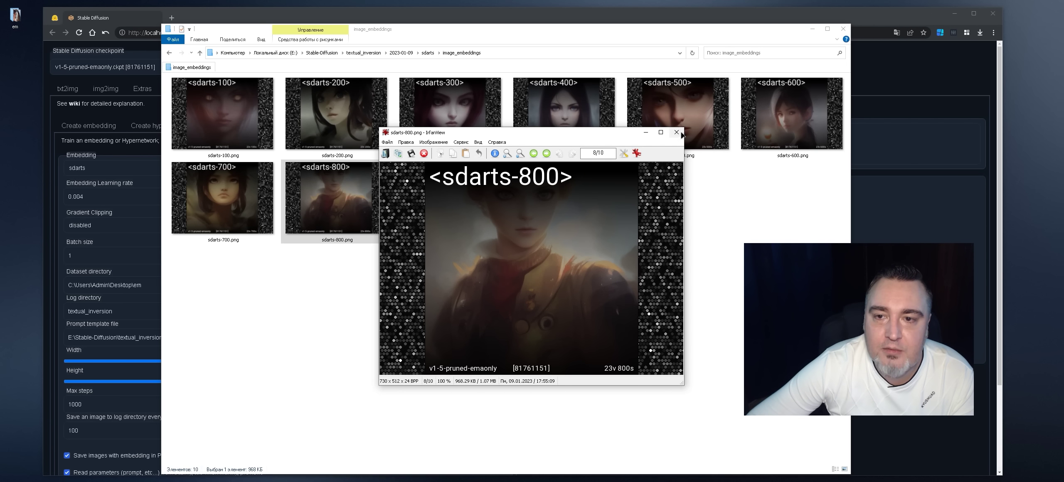
{"action": "key", "text": "Escape"}
View the training preview pictures in the sdarts images folder as large thumbnails
{"action": "key", "text": "BackSpace"}
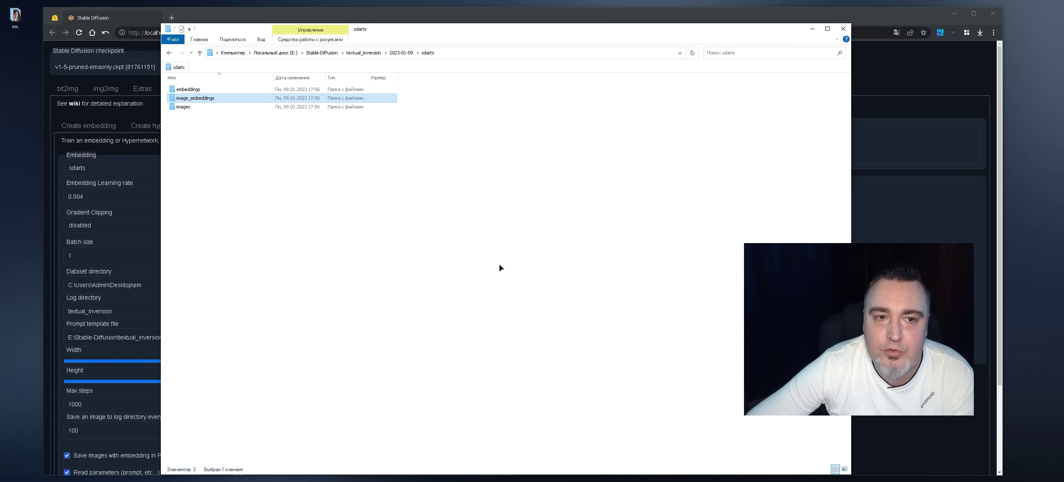
{"action": "double_click", "coordinate": [196, 107]}
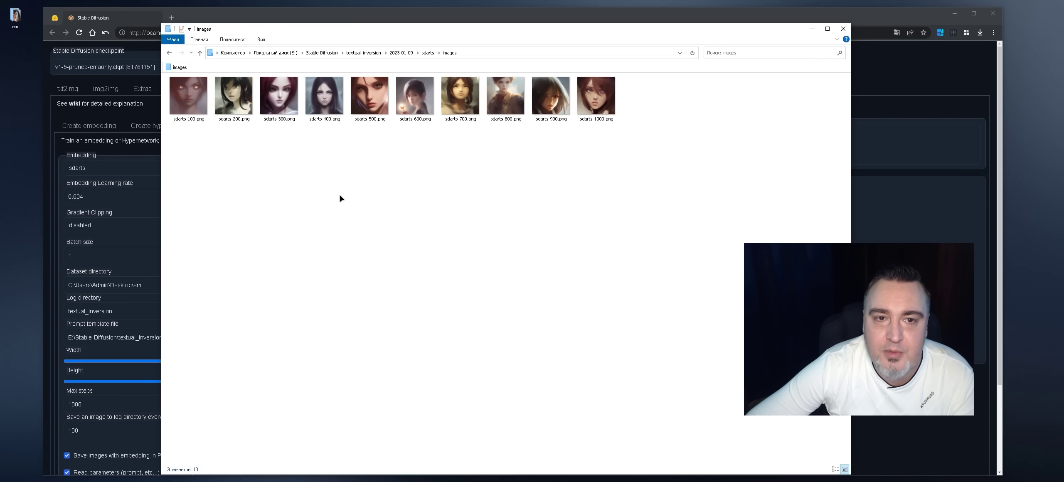
{"action": "scroll", "coordinate": [417, 232], "scroll_direction": "up", "scroll_amount": 4, "text": "ctrl"}
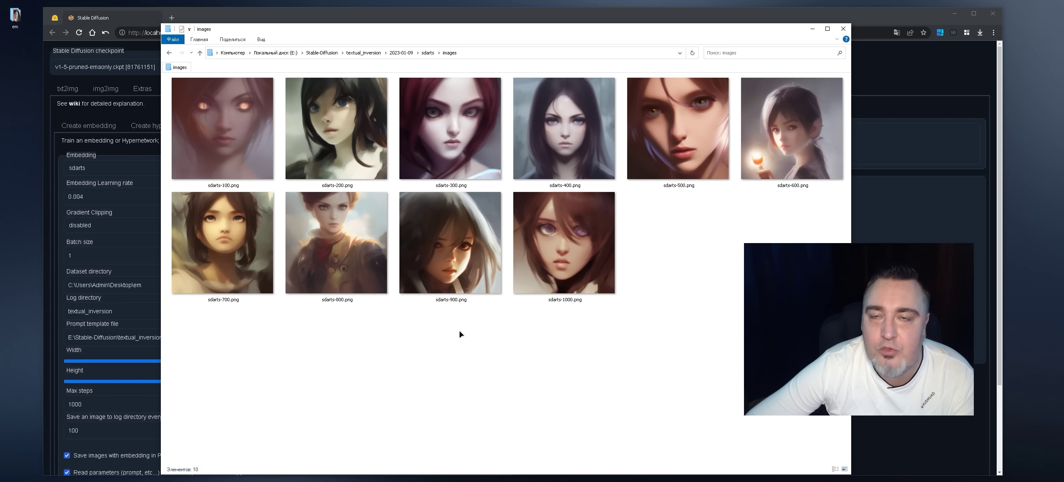
Delete the textual_inversion folder from the Stable-Diffusion directory
{"action": "key", "text": "BackSpace"}
{"action": "key", "text": "BackSpace"}
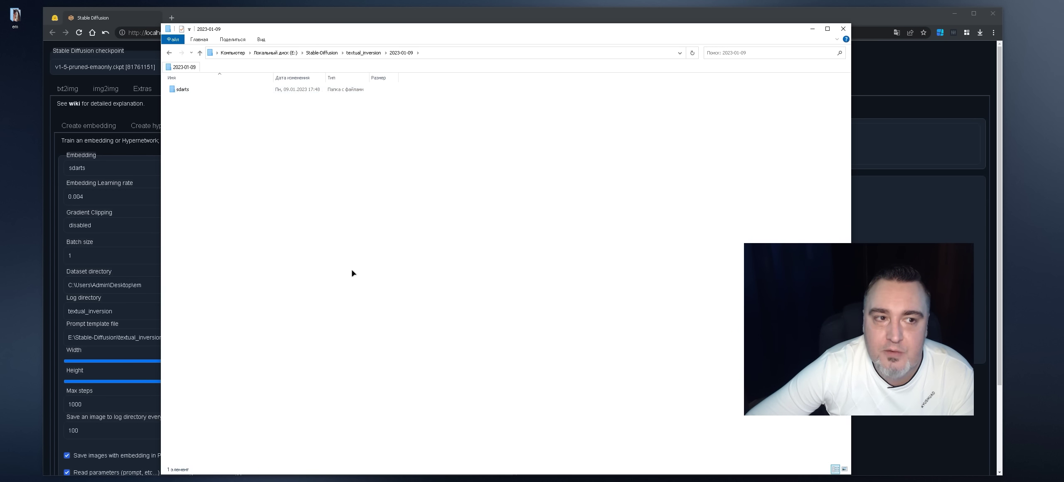
{"action": "key", "text": "BackSpace"}
{"action": "key", "text": "BackSpace"}
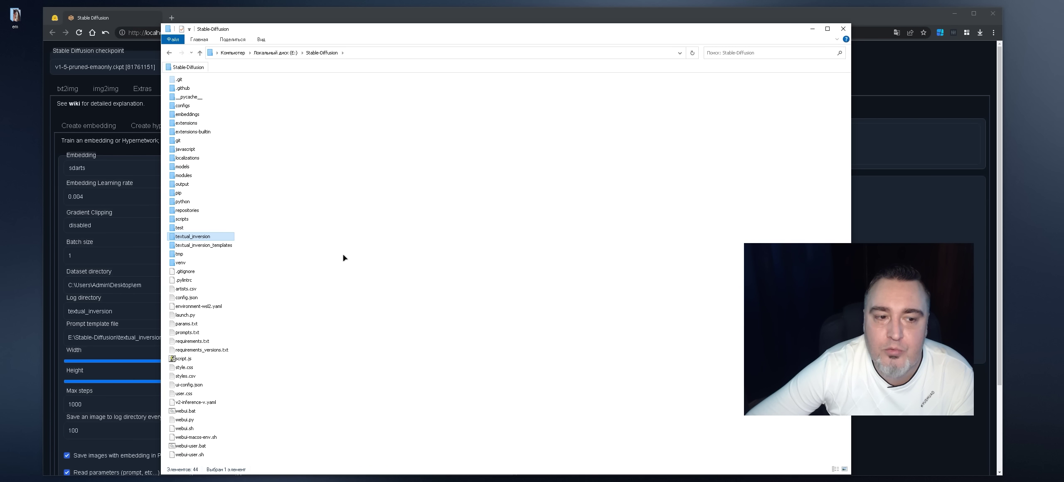
{"action": "key", "text": "Delete"}
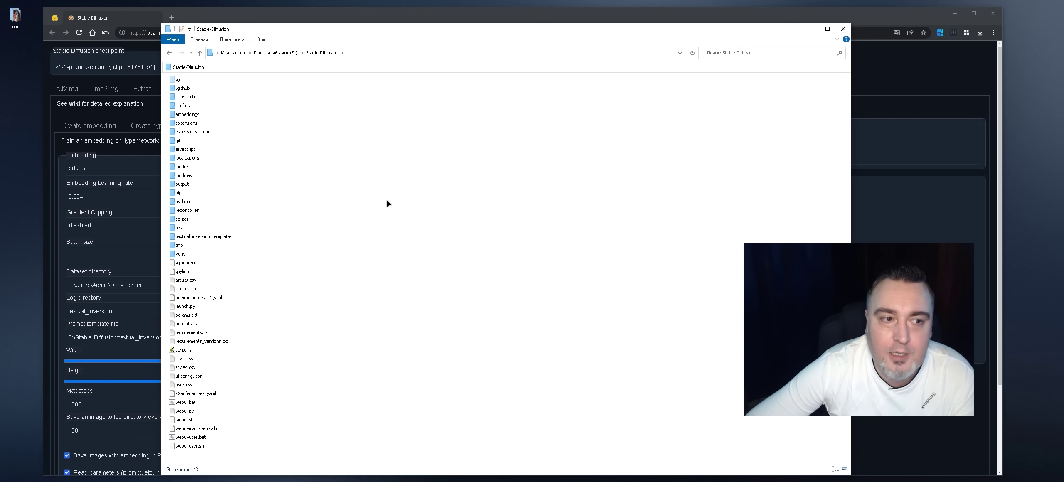
Check the file name of the trained embedding sdarts.pt in the Stable-Diffusion embeddings folder without renaming it
{"action": "double_click", "coordinate": [199, 114]}
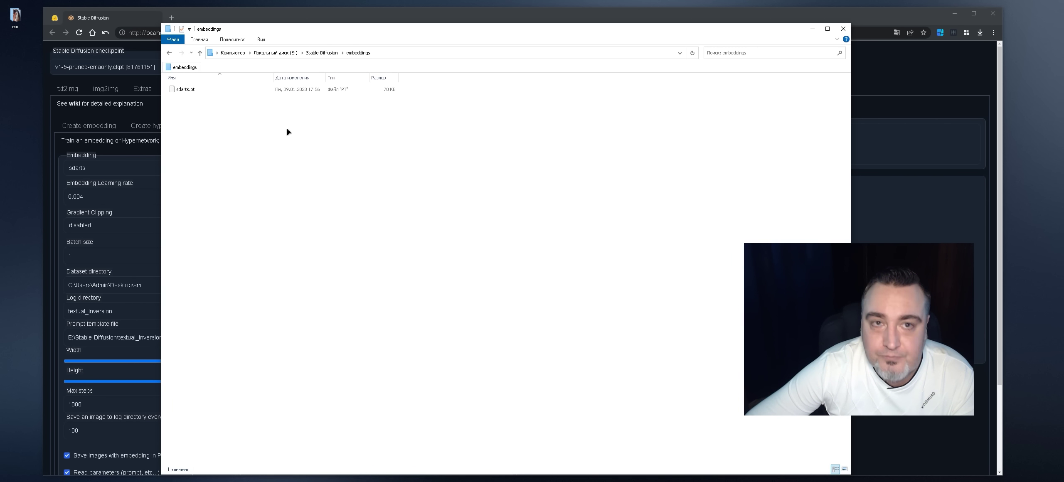
{"action": "left_click", "coordinate": [182, 89]}
{"action": "key", "text": "F2"}
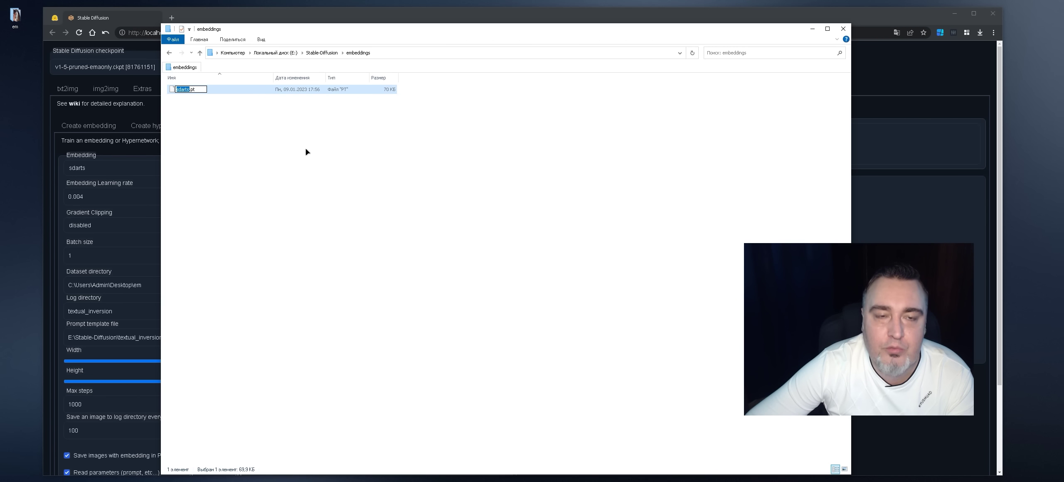
{"action": "left_click", "coordinate": [306, 152]}
Return to Stable Diffusion in the browser and change the txt2img prompt to "sdarts a girl"
{"action": "left_click", "coordinate": [67, 89]}
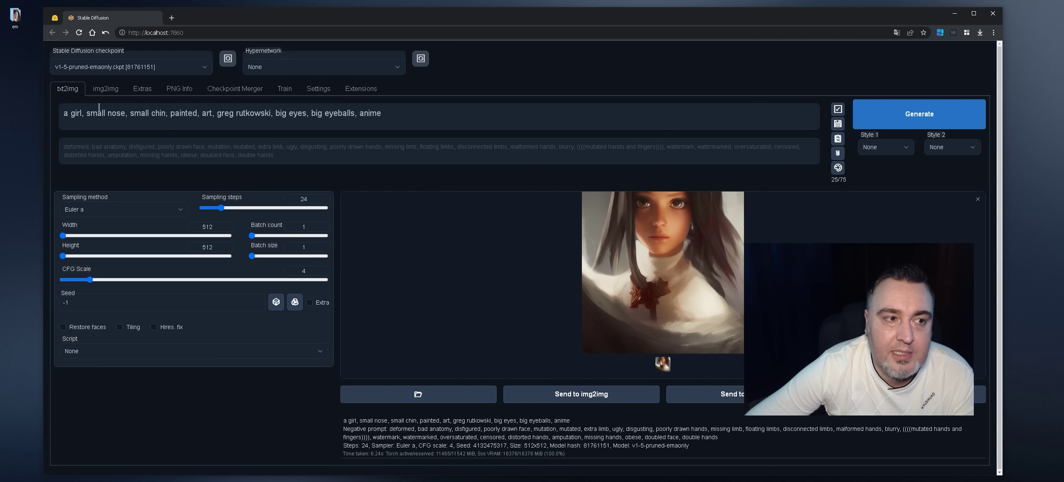
{"action": "left_click_drag", "start_coordinate": [82, 113], "coordinate": [385, 114]}
{"action": "key", "text": "BackSpace"}
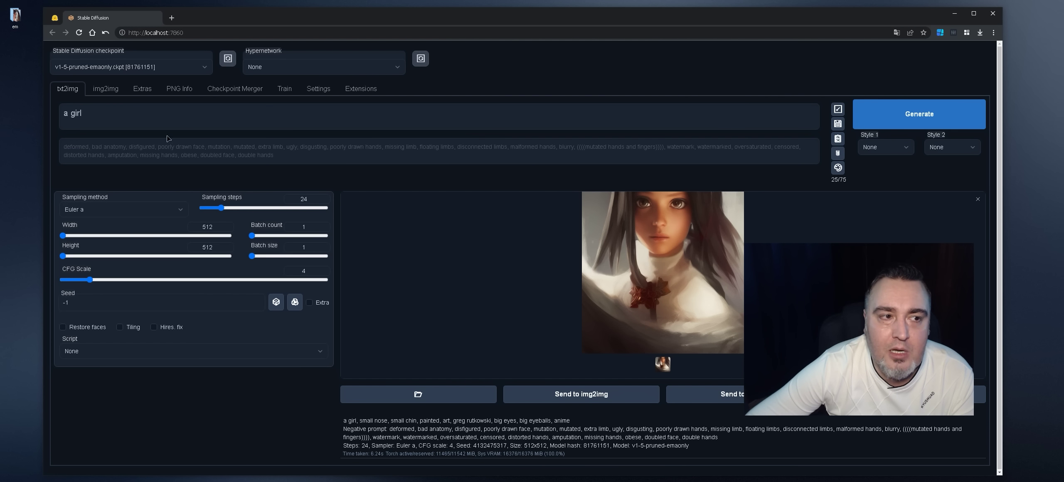
{"action": "left_click", "coordinate": [65, 113]}
{"action": "type", "text": "sdarts"}
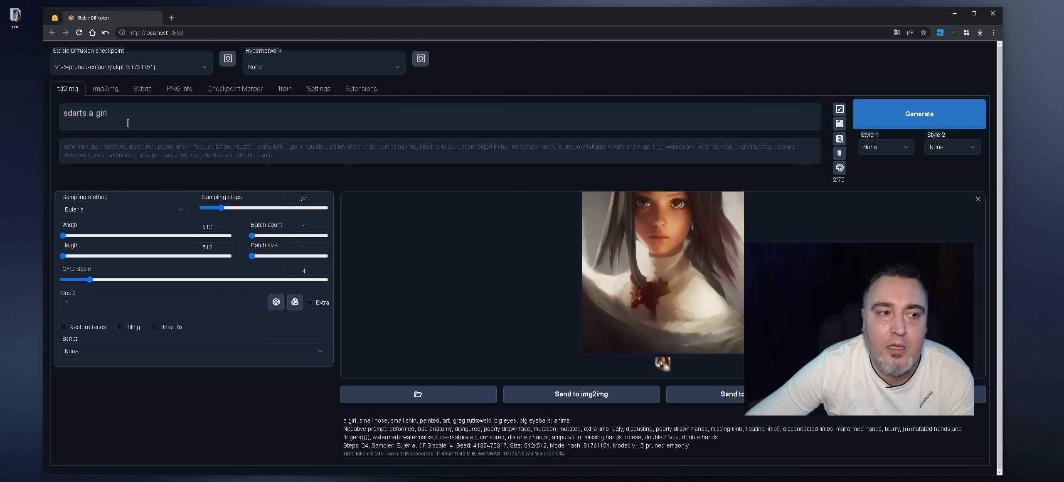
{"action": "left_click", "coordinate": [122, 116]}
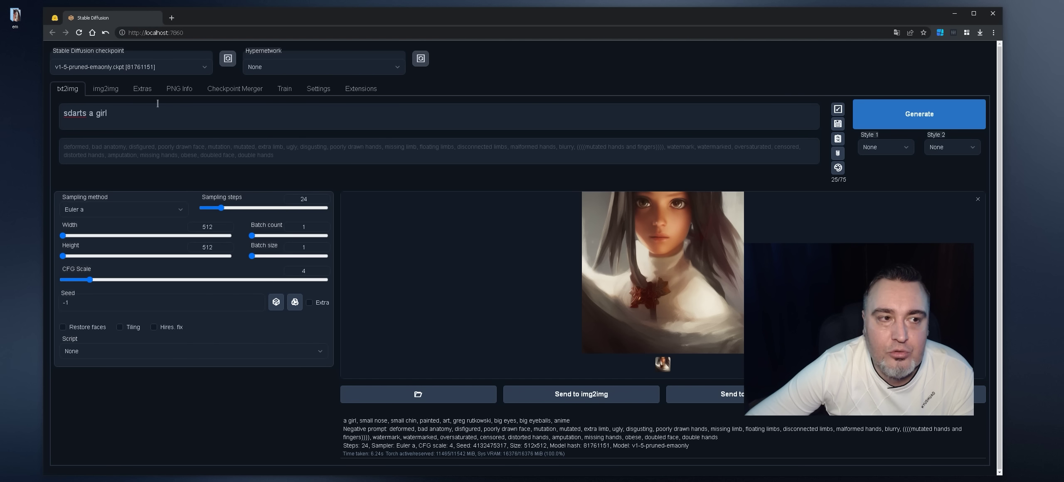
Review the training portraits in the desktop em folder and generate an image from the sdarts prompt
{"action": "double_click", "coordinate": [10, 25]}
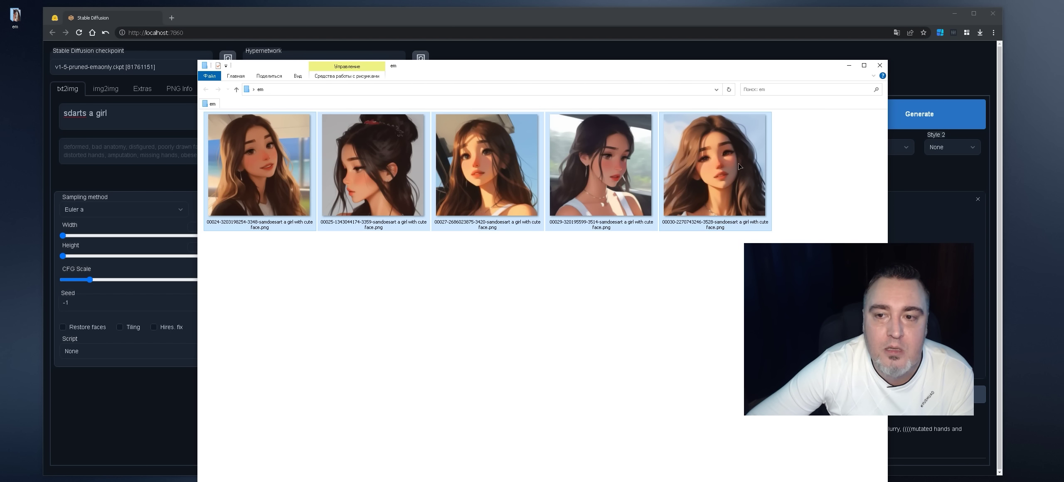
{"action": "left_click", "coordinate": [880, 66]}
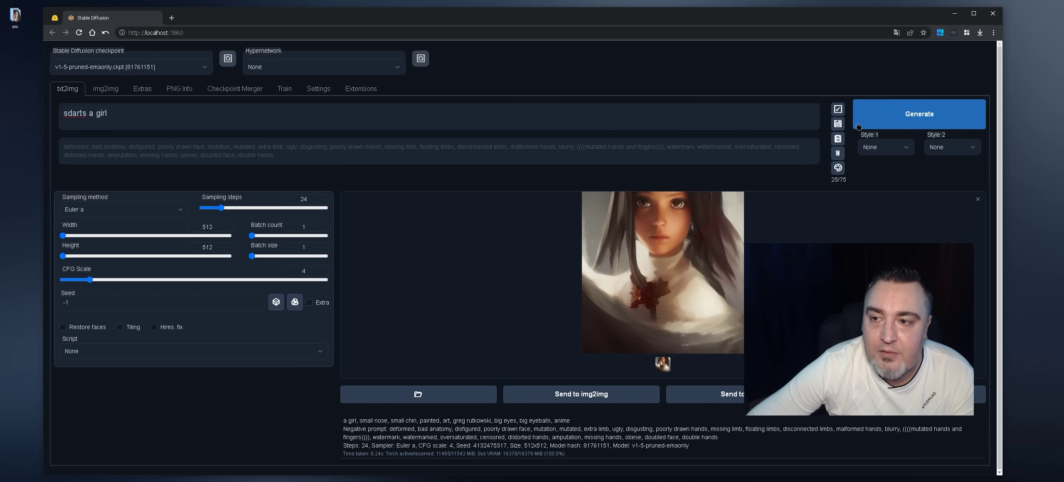
{"action": "left_click", "coordinate": [874, 122]}
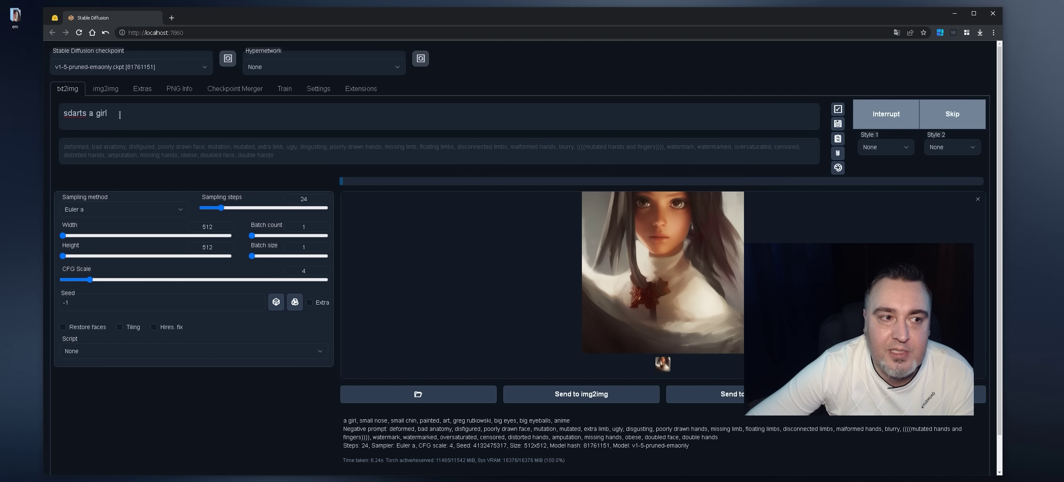
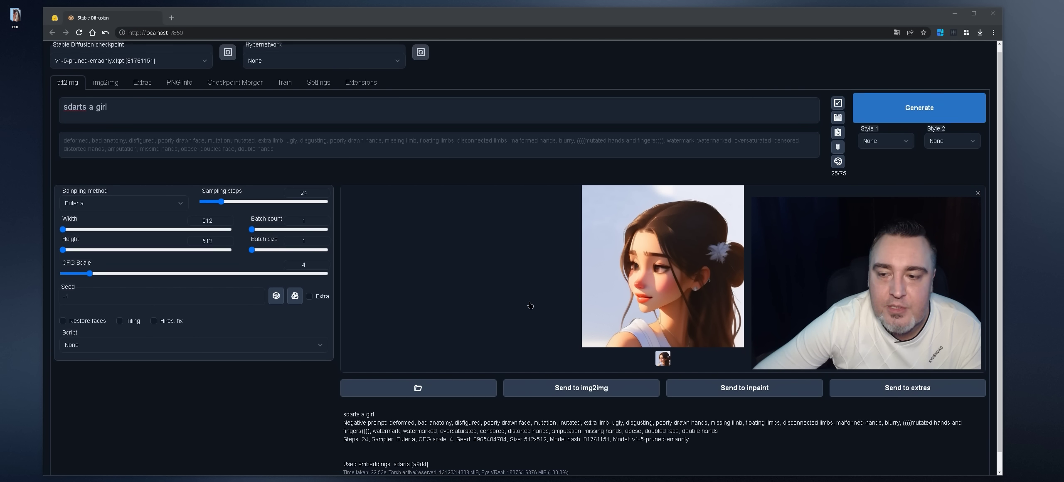
View the newly generated girl portrait enlarged to judge its style
{"action": "scroll", "coordinate": [529, 306], "scroll_direction": "down", "scroll_amount": 1}
{"action": "left_click", "coordinate": [593, 279]}
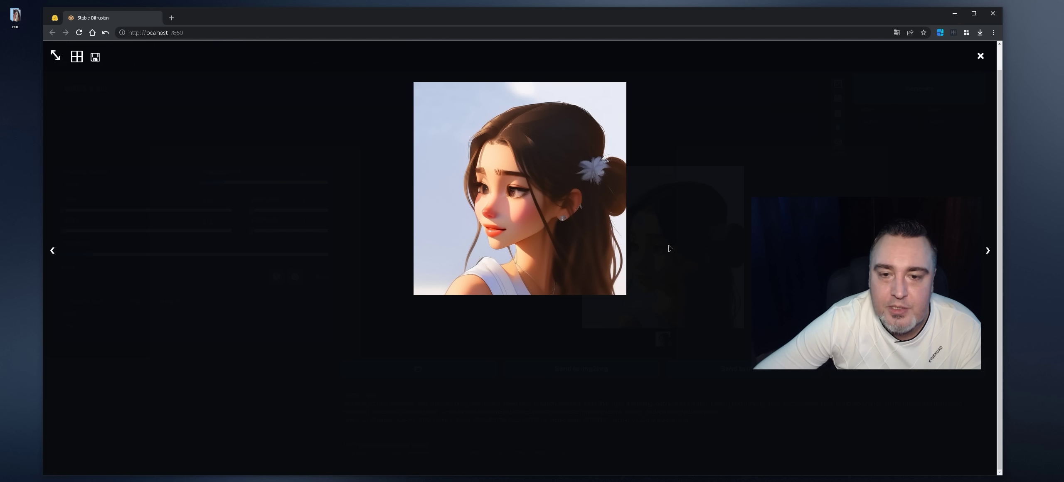
{"action": "left_click", "coordinate": [651, 226]}
{"action": "left_click", "coordinate": [648, 225]}
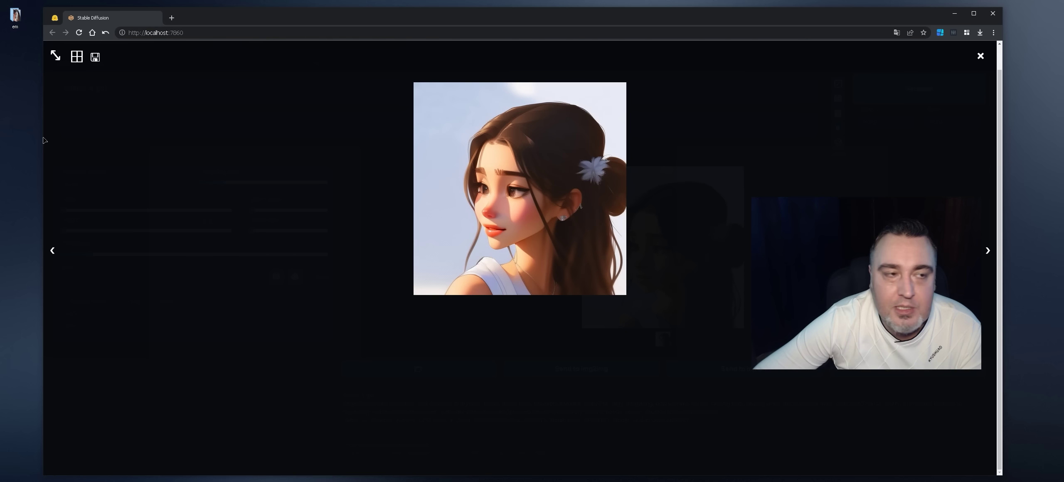
Copy the enlarged portrait of the girl with the white hair flower to the desktop and close the enlarged view
{"action": "left_click_drag", "start_coordinate": [457, 187], "coordinate": [16, 54]}
{"action": "left_click", "coordinate": [455, 255]}
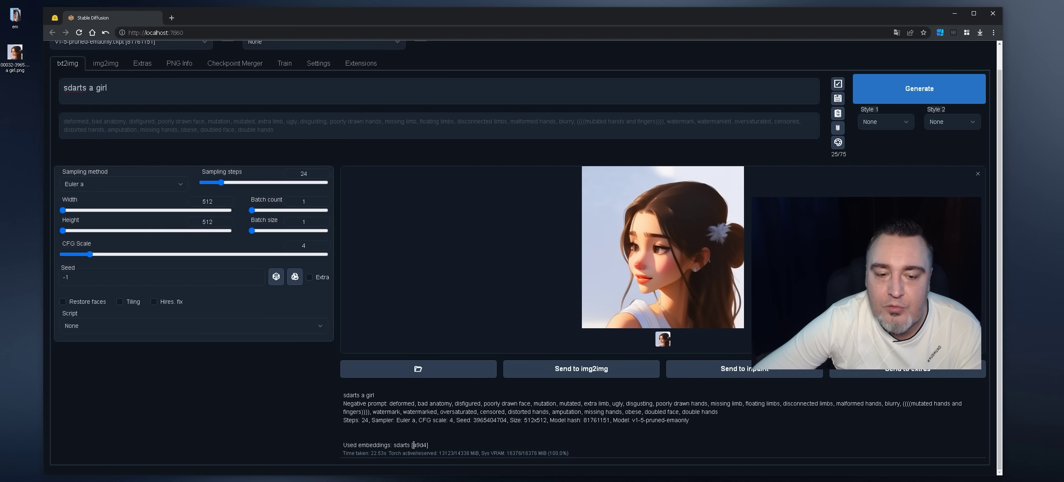
Examine the generation details below the portrait, in particular the used embedding and its hash
{"action": "left_click_drag", "start_coordinate": [413, 445], "coordinate": [424, 444]}
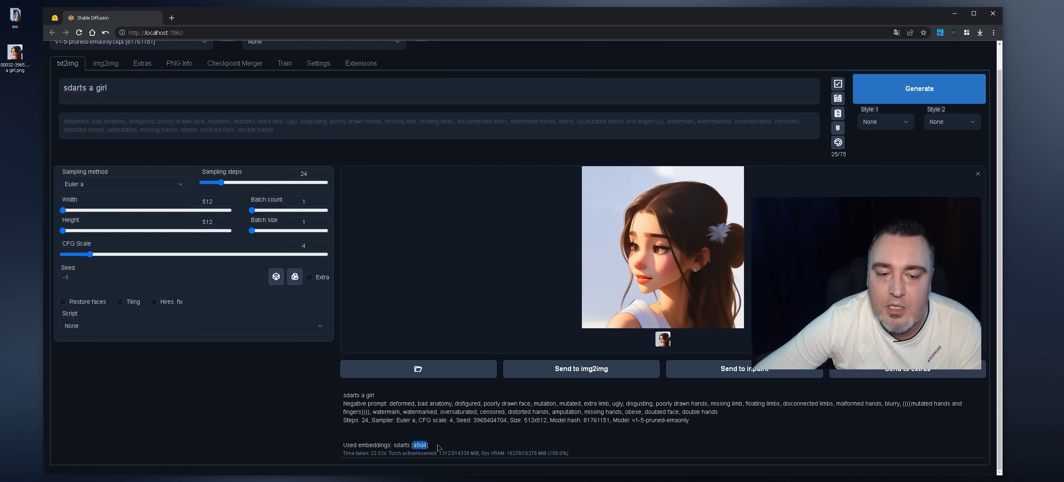
{"action": "left_click", "coordinate": [435, 448]}
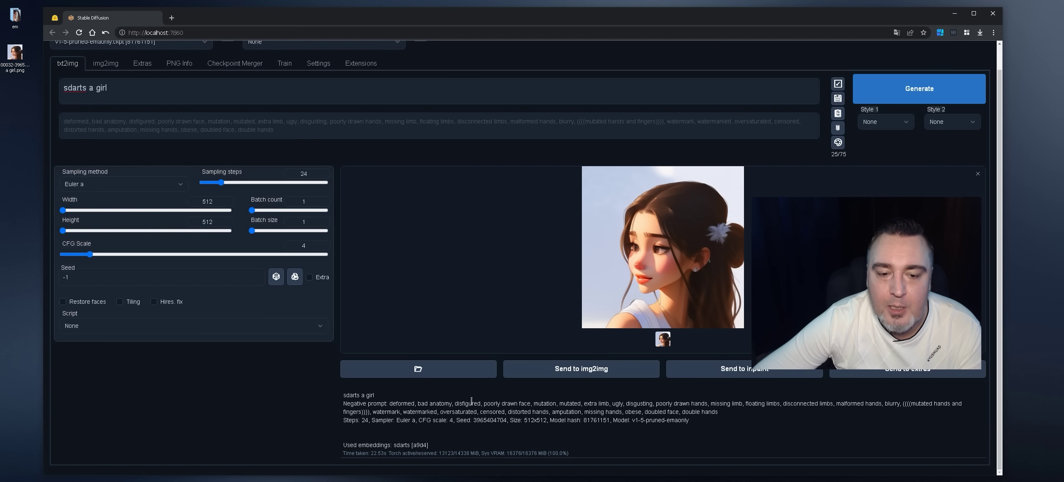
{"action": "scroll", "coordinate": [471, 400], "scroll_direction": "up", "scroll_amount": 3}
{"action": "scroll", "coordinate": [478, 426], "scroll_direction": "up", "scroll_amount": 2}
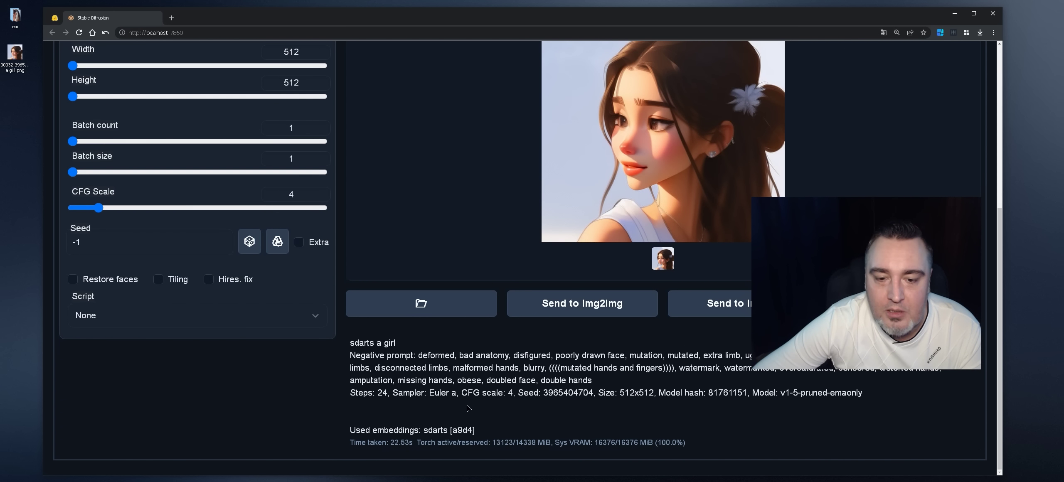
{"action": "scroll", "coordinate": [470, 404], "scroll_direction": "down", "scroll_amount": 2}
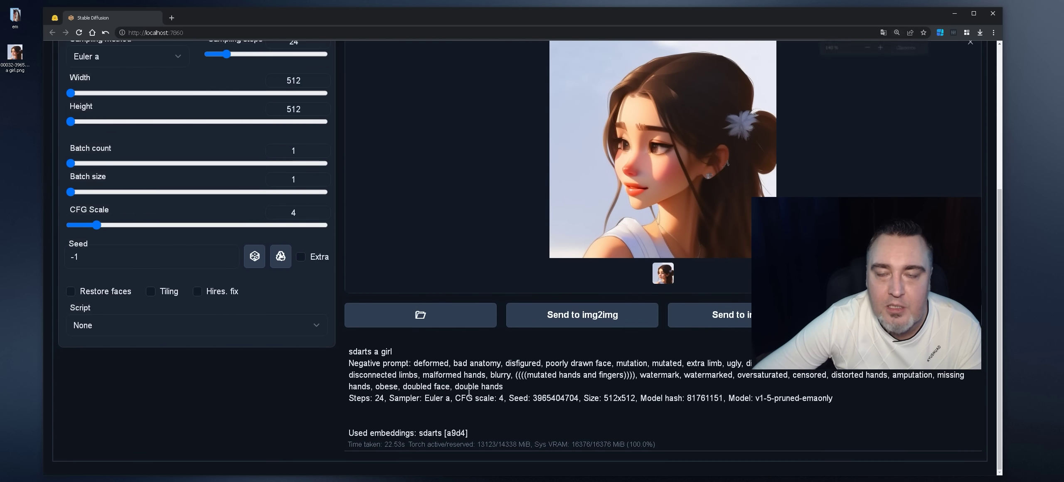
{"action": "scroll", "coordinate": [468, 392], "scroll_direction": "down", "scroll_amount": 2}
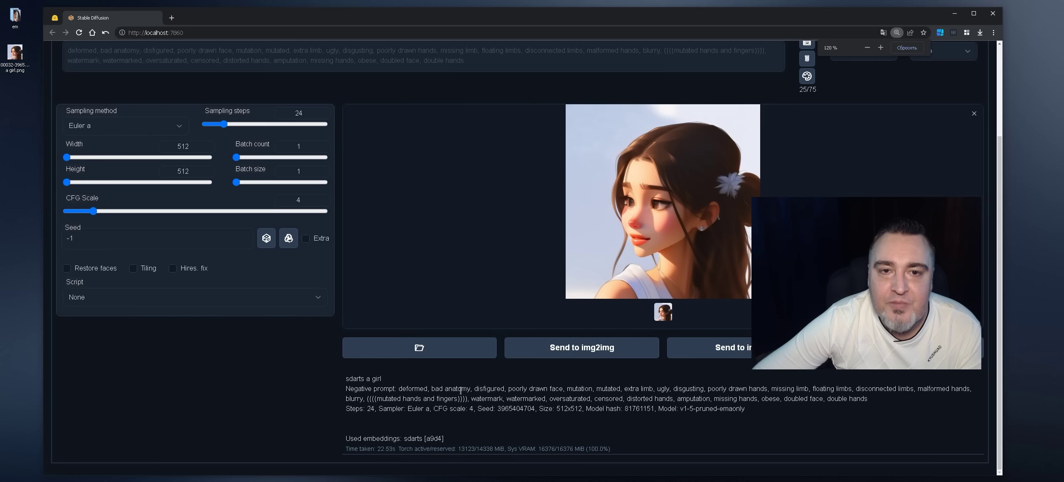
{"action": "scroll", "coordinate": [459, 390], "scroll_direction": "down", "scroll_amount": 3}
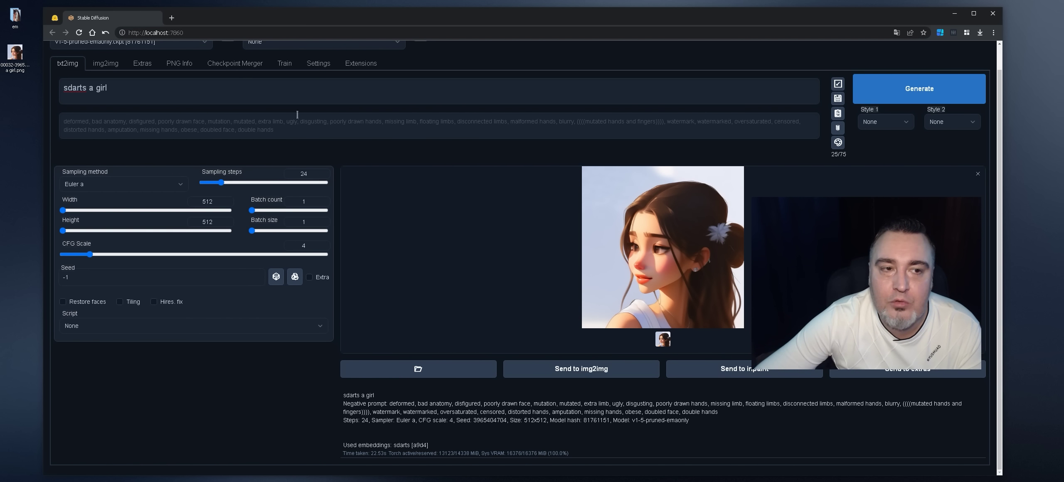
{"action": "scroll", "coordinate": [363, 199], "scroll_direction": "up", "scroll_amount": 1}
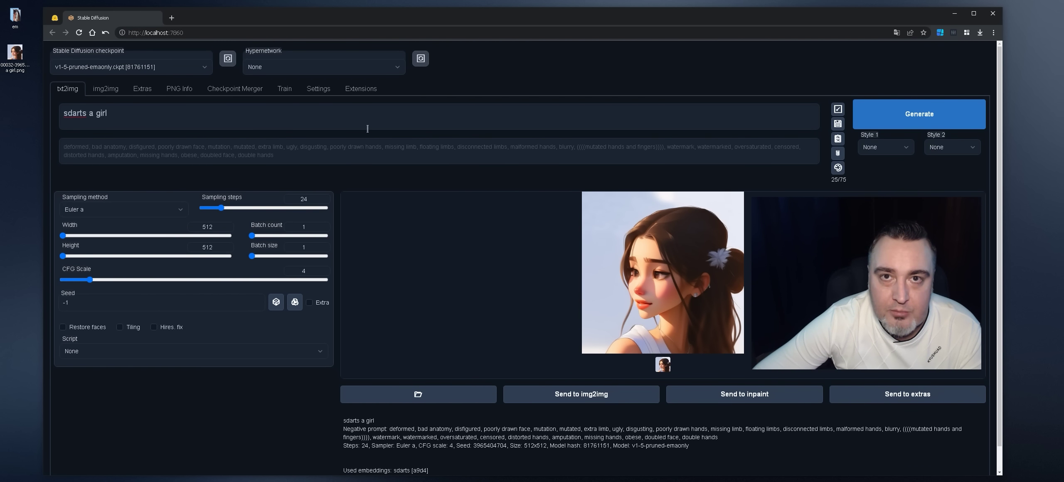
Generate two more images from the sdarts prompt and copy the portrait of the girl in the yellow hat to the desktop
{"action": "key", "text": "ctrl+Return"}
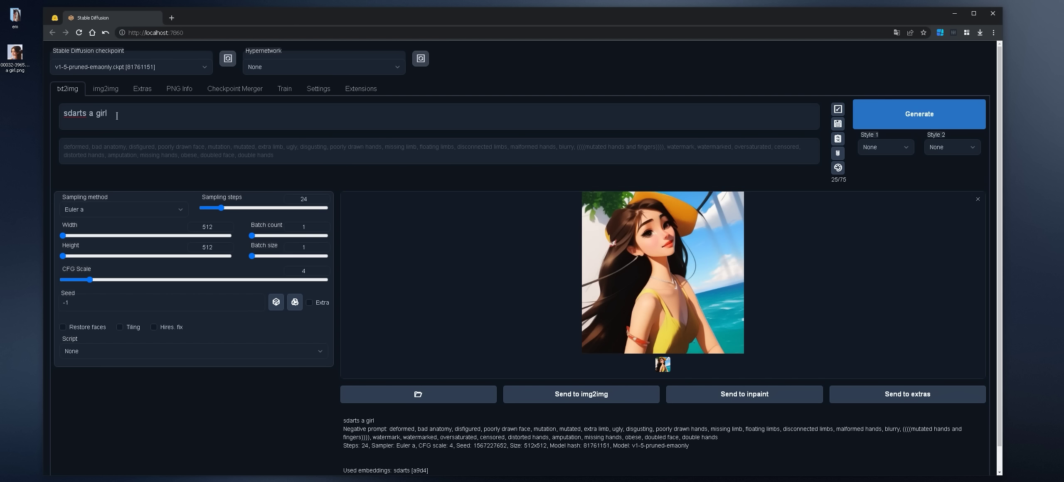
{"action": "left_click", "coordinate": [857, 123]}
{"action": "left_click", "coordinate": [592, 261]}
{"action": "left_click_drag", "start_coordinate": [591, 260], "coordinate": [15, 94]}
{"action": "left_click", "coordinate": [529, 257]}
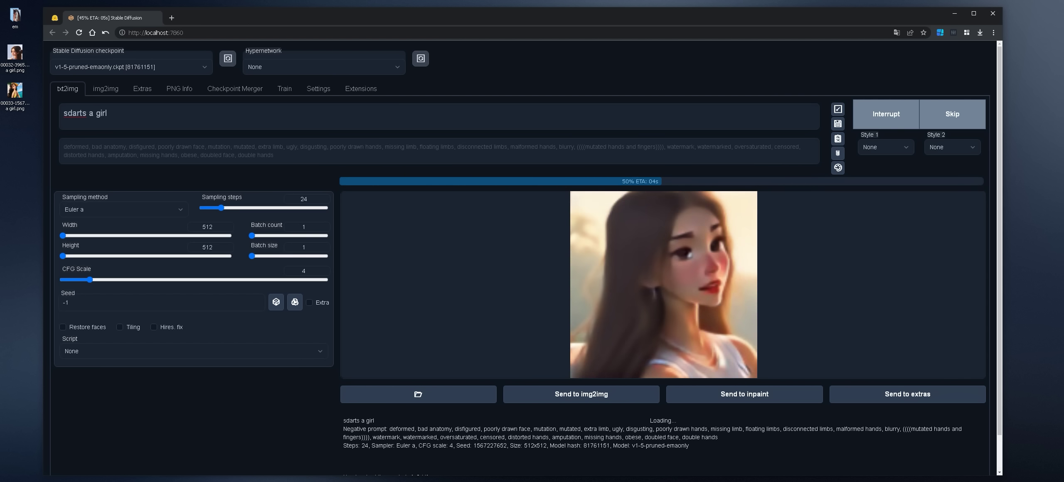
Check the sdarts embedding in the embeddings folder and the generation details, and view the new portrait enlarged
{"action": "key", "text": "alt+Tab"}
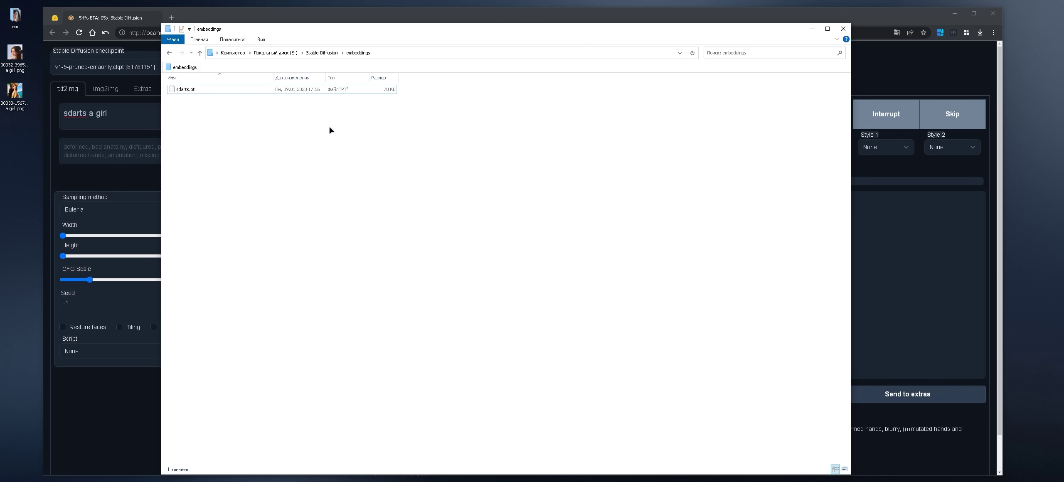
{"action": "left_click", "coordinate": [124, 68]}
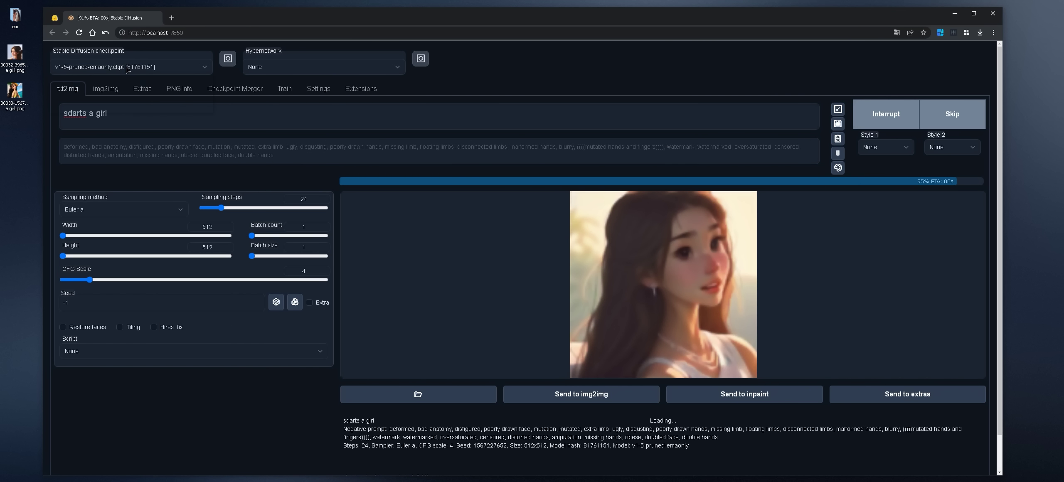
{"action": "left_click", "coordinate": [348, 125]}
{"action": "scroll", "coordinate": [457, 415], "scroll_direction": "down", "scroll_amount": 1}
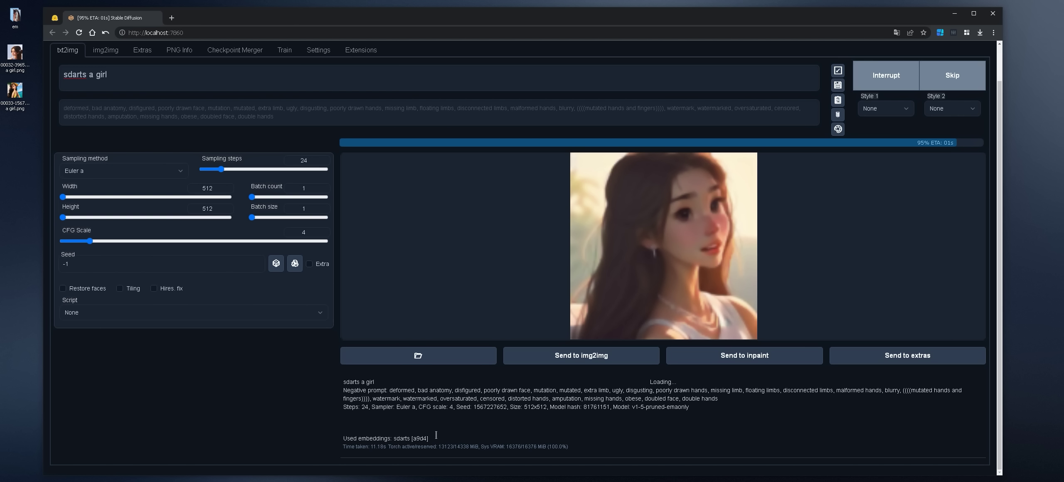
{"action": "scroll", "coordinate": [477, 183], "scroll_direction": "up", "scroll_amount": 1}
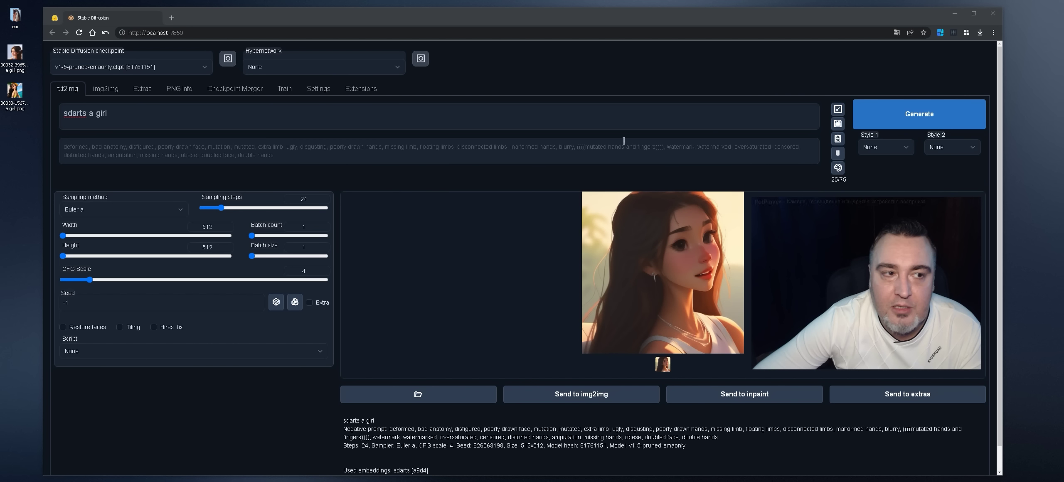
{"action": "left_click", "coordinate": [587, 206]}
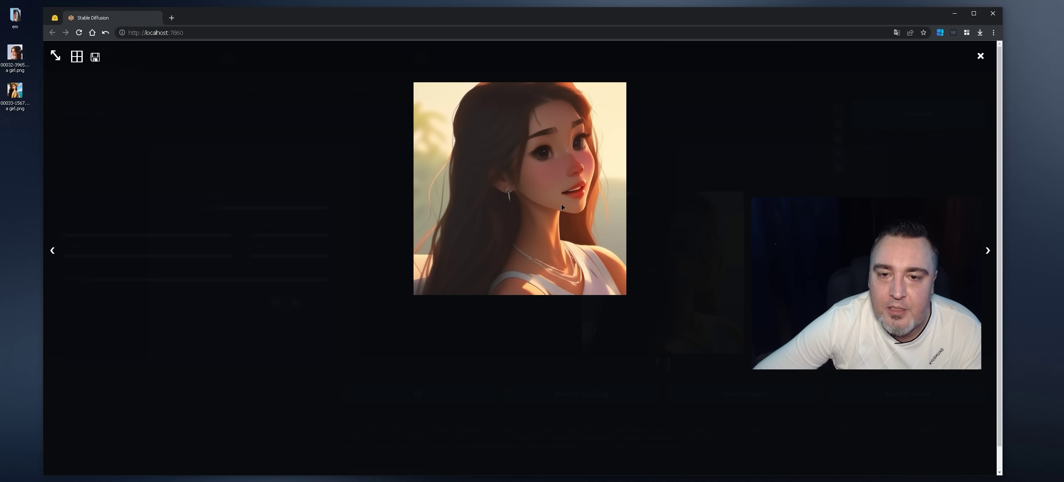
{"action": "left_click", "coordinate": [561, 206]}
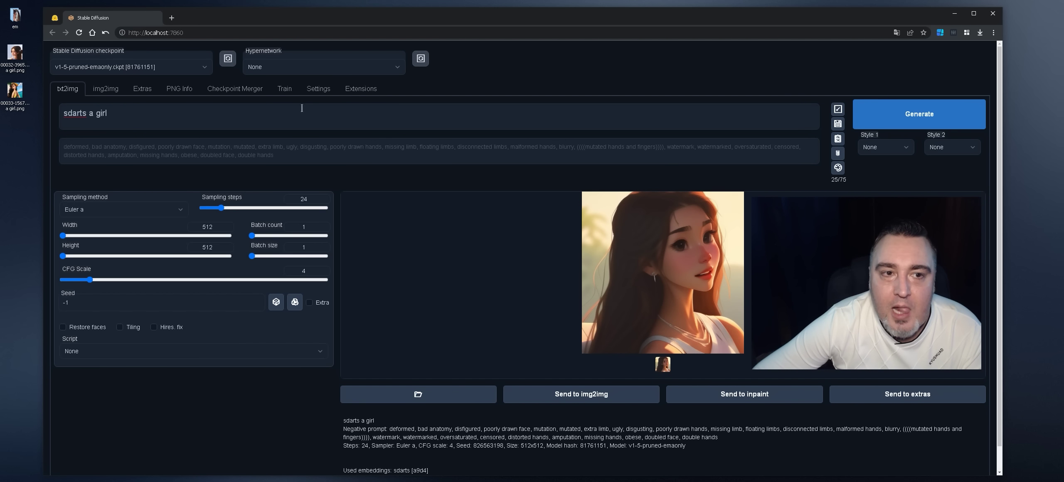
Open the embedding creation form in the training section and look up sdarts.pt in the embeddings folder
{"action": "left_click", "coordinate": [284, 89]}
{"action": "left_click", "coordinate": [88, 126]}
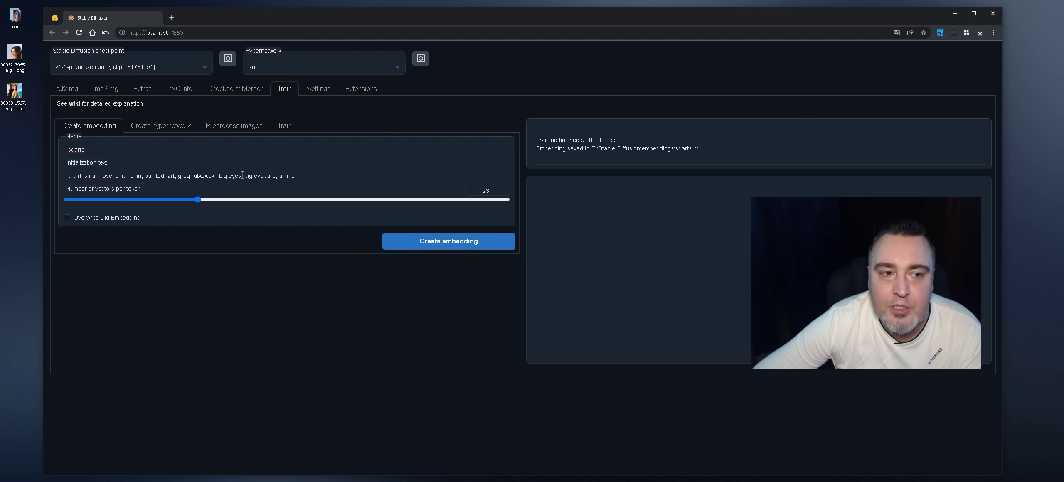
{"action": "key", "text": "alt+Tab"}
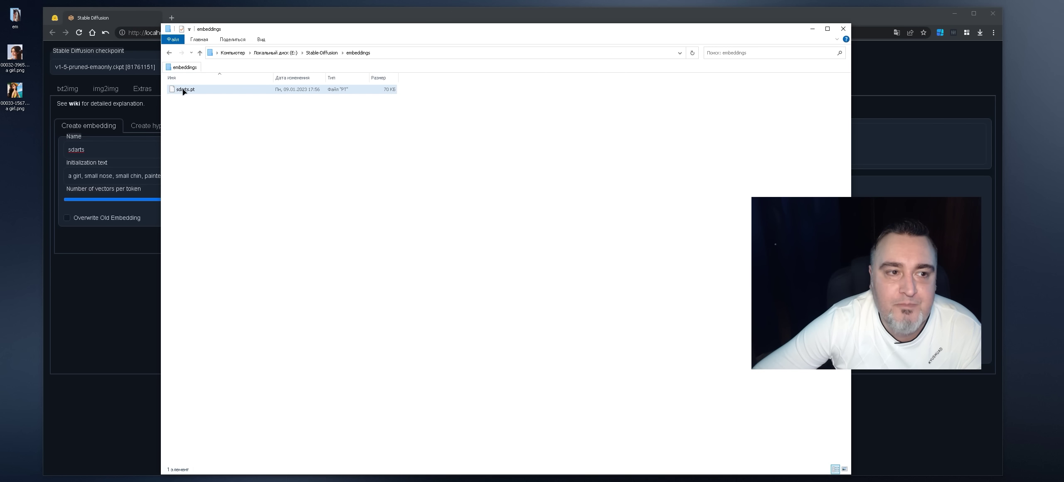
{"action": "left_click_drag", "start_coordinate": [183, 92], "coordinate": [16, 19]}
{"action": "left_click", "coordinate": [271, 147]}
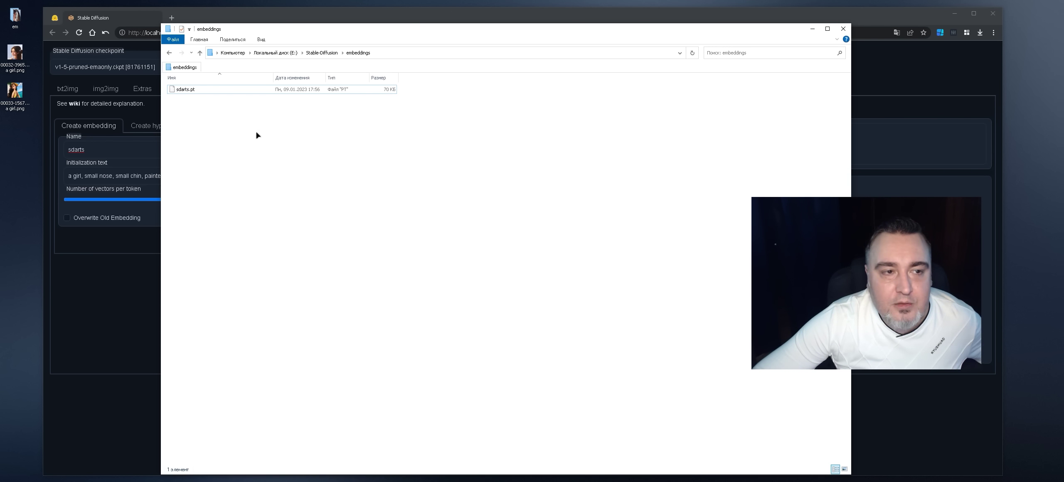
{"action": "key", "text": "alt+Tab"}
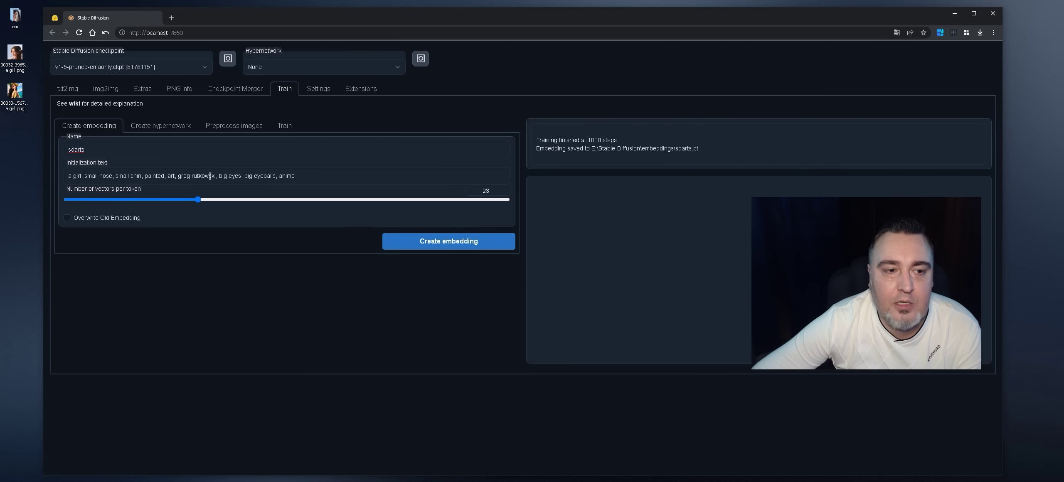
Shorten the initialization text to "a girl, small nose, small chin, painted, art, greg rutkowski" and recreate the sdarts embedding, overwriting the old one
{"action": "left_click_drag", "start_coordinate": [216, 175], "coordinate": [427, 175]}
{"action": "key", "text": "BackSpace"}
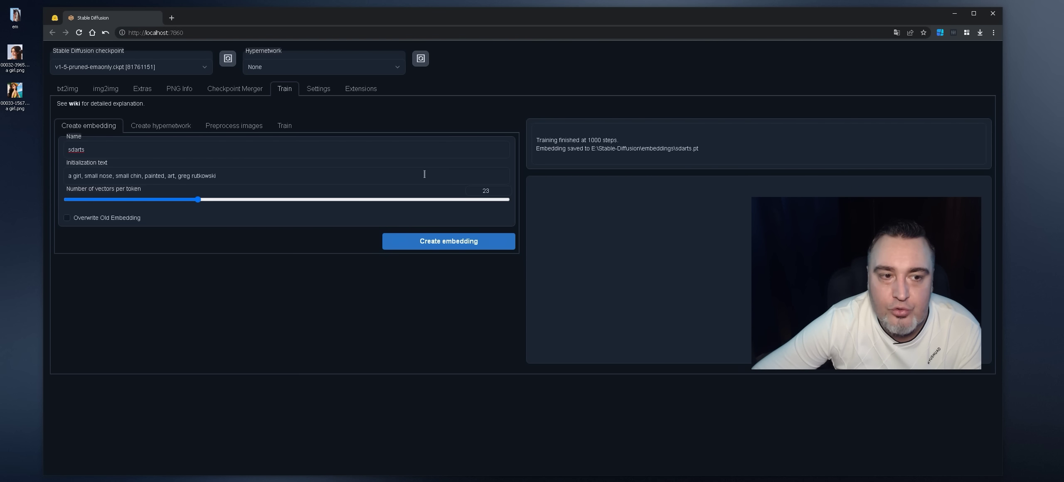
{"action": "left_click", "coordinate": [457, 245]}
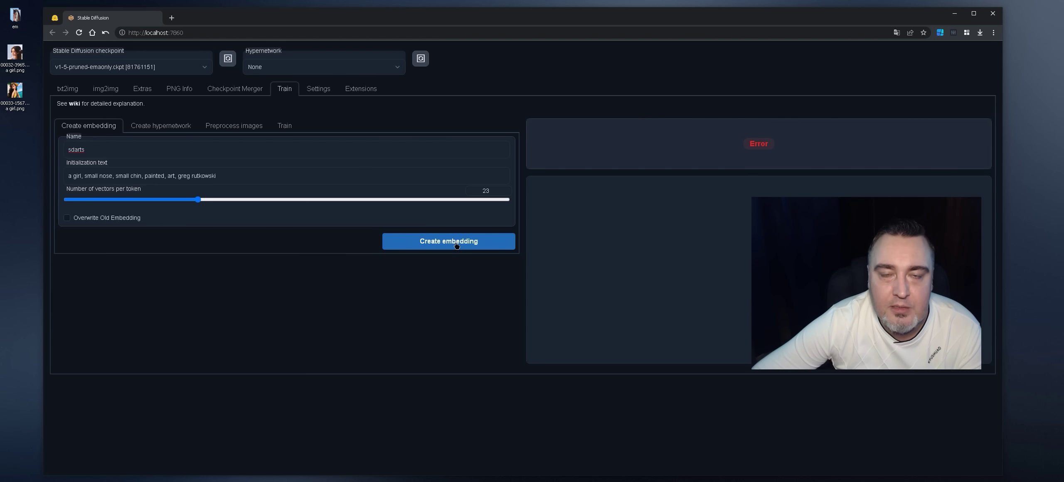
{"action": "left_click", "coordinate": [67, 218]}
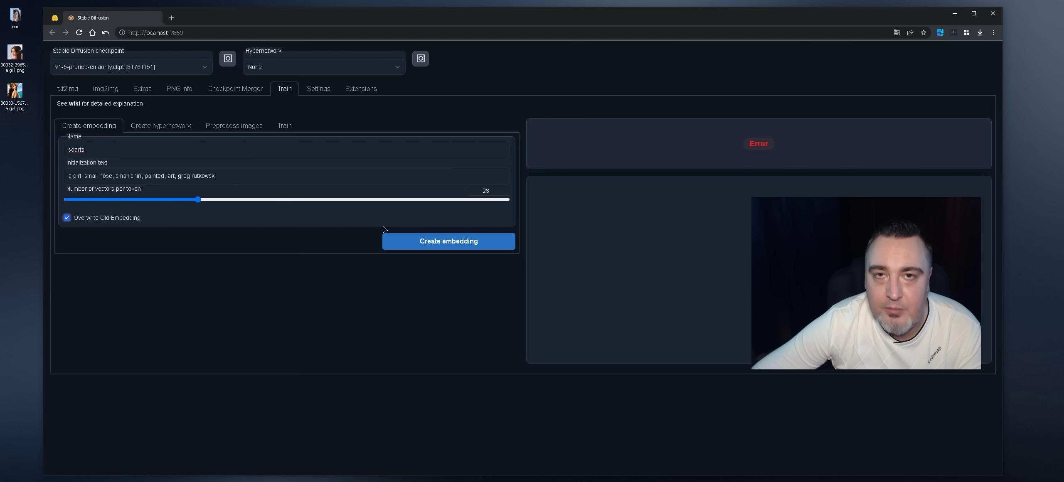
{"action": "left_click", "coordinate": [418, 240]}
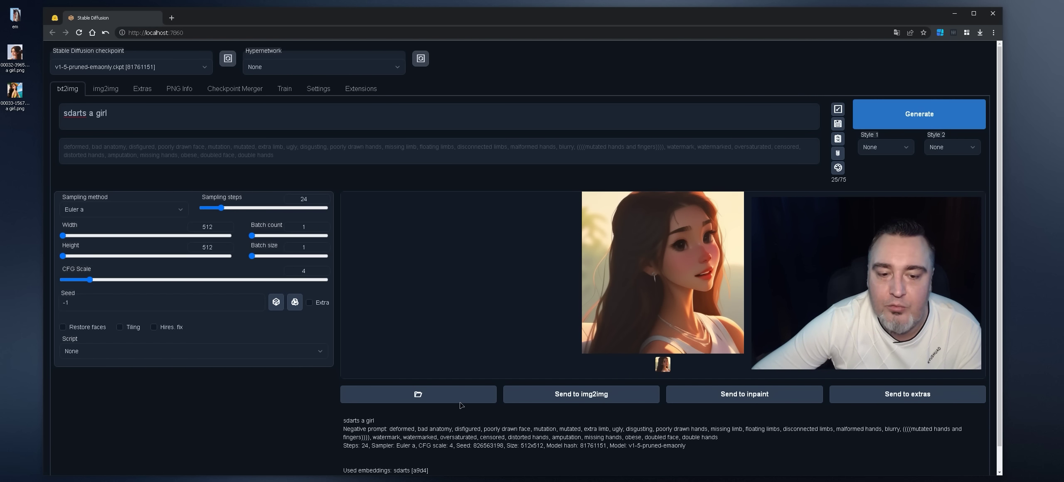
Compare the used-embedding details of the last txt2img portrait with the recreated sdarts.pt in the embeddings folder and its creation settings
{"action": "scroll", "coordinate": [459, 402], "scroll_direction": "down", "scroll_amount": 1}
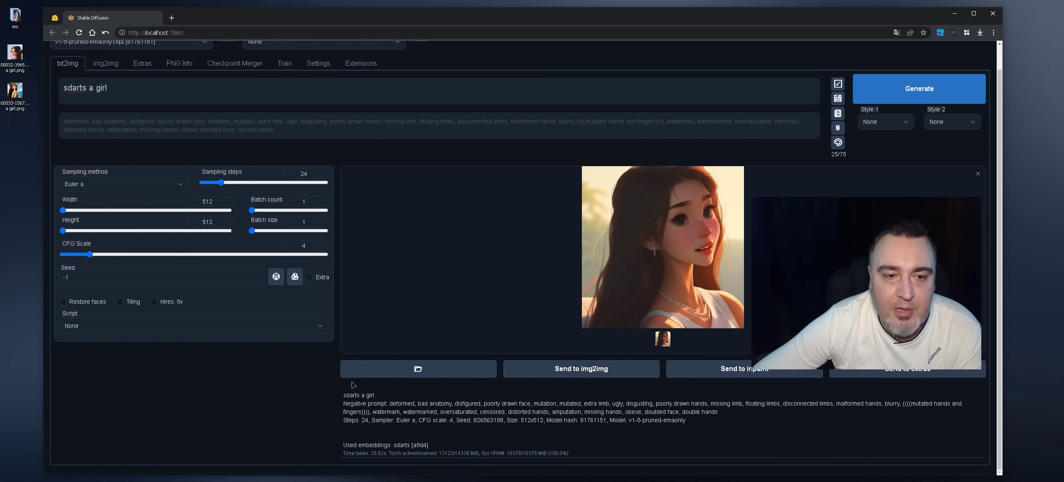
{"action": "scroll", "coordinate": [384, 185], "scroll_direction": "up", "scroll_amount": 1}
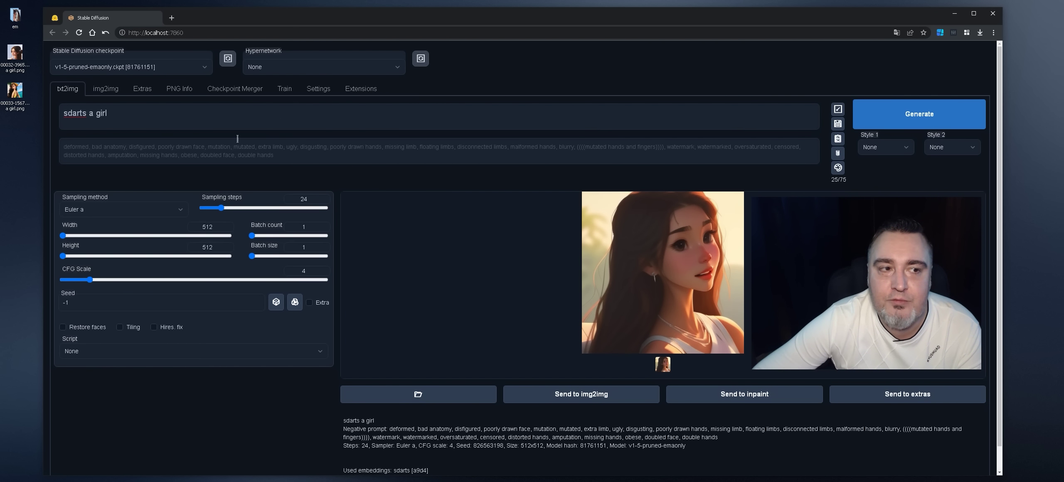
{"action": "scroll", "coordinate": [419, 270], "scroll_direction": "down", "scroll_amount": 1}
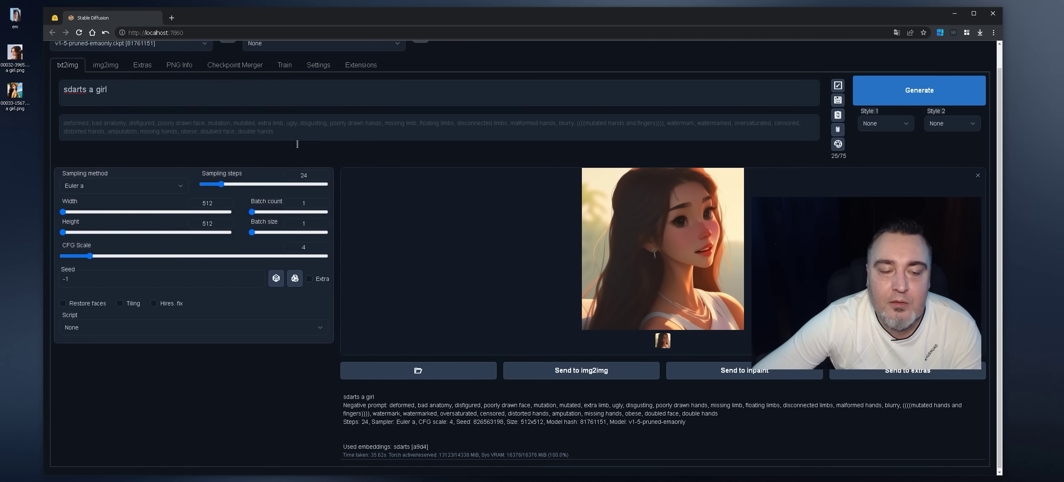
{"action": "scroll", "coordinate": [296, 145], "scroll_direction": "up", "scroll_amount": 1}
{"action": "key", "text": "alt+Tab"}
{"action": "left_click", "coordinate": [189, 90]}
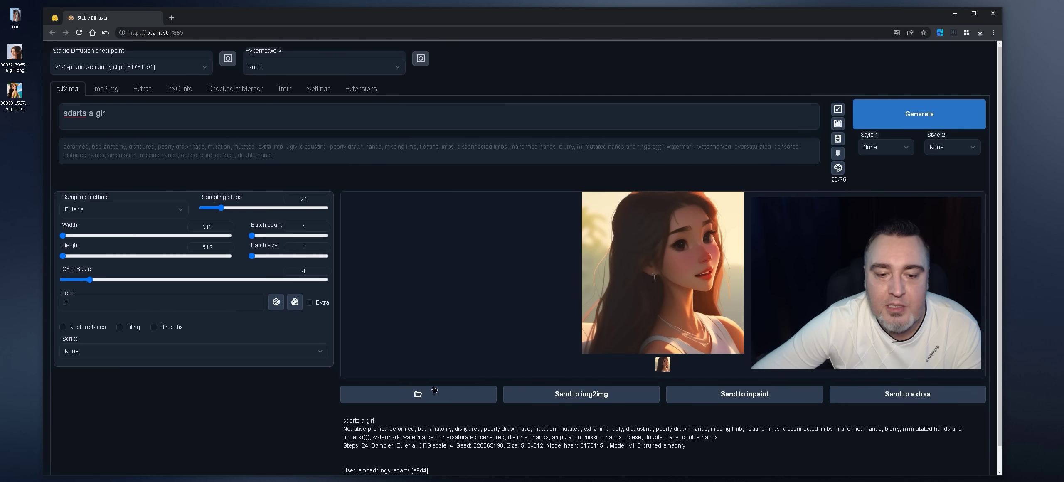
{"action": "scroll", "coordinate": [432, 394], "scroll_direction": "down", "scroll_amount": 1}
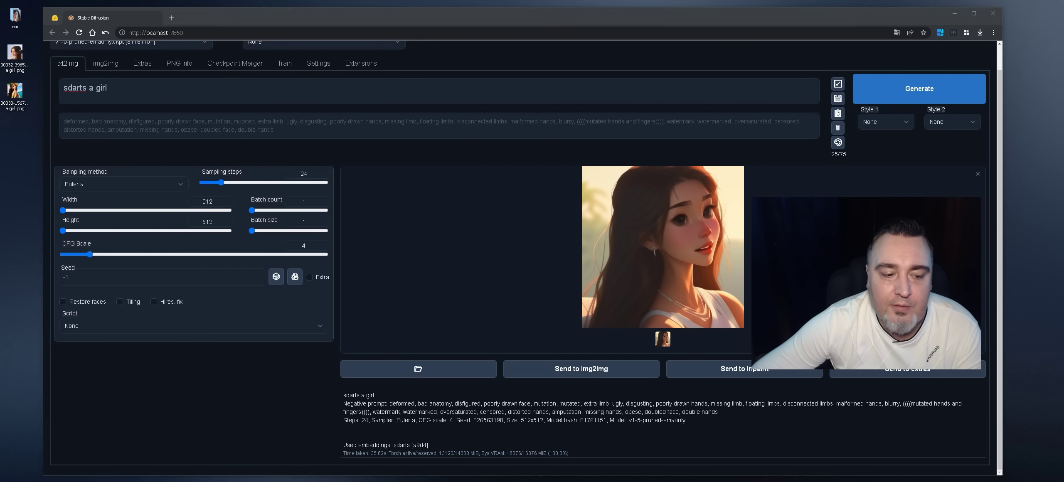
{"action": "key", "text": "alt+Tab"}
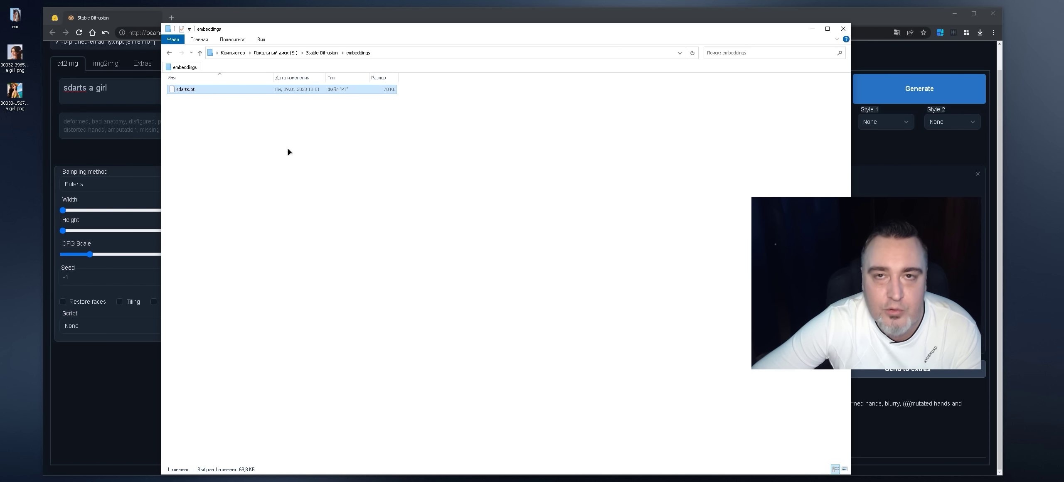
{"action": "key", "text": "alt+Tab"}
{"action": "left_click", "coordinate": [281, 65]}
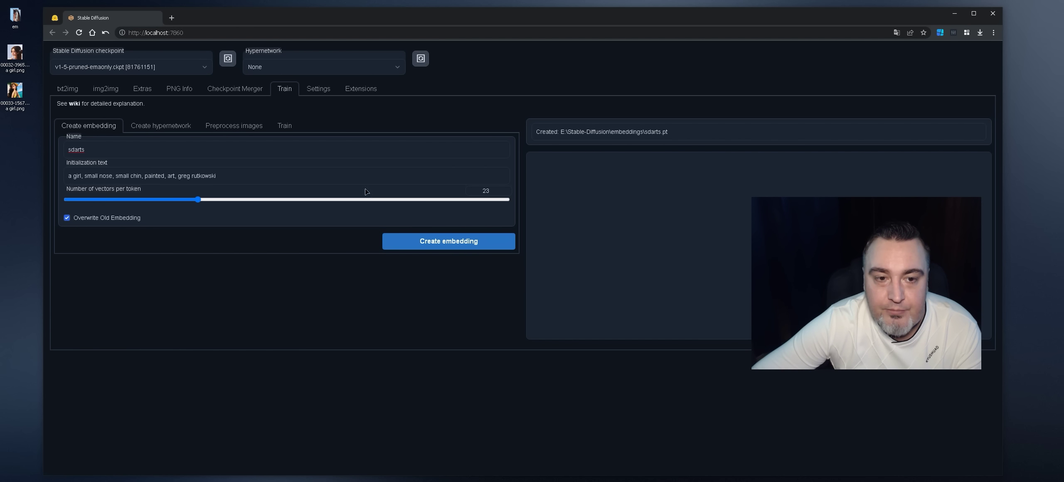
{"action": "left_click", "coordinate": [68, 88]}
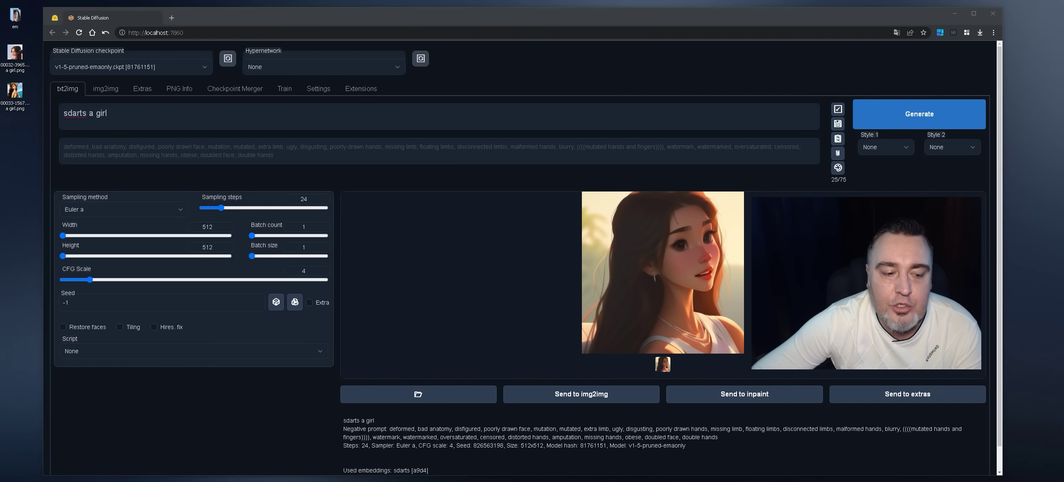
Copy sdarts.pt from the Stable-Diffusion embeddings folder to the desktop and delete the original from the folder
{"action": "key", "text": "alt+Tab"}
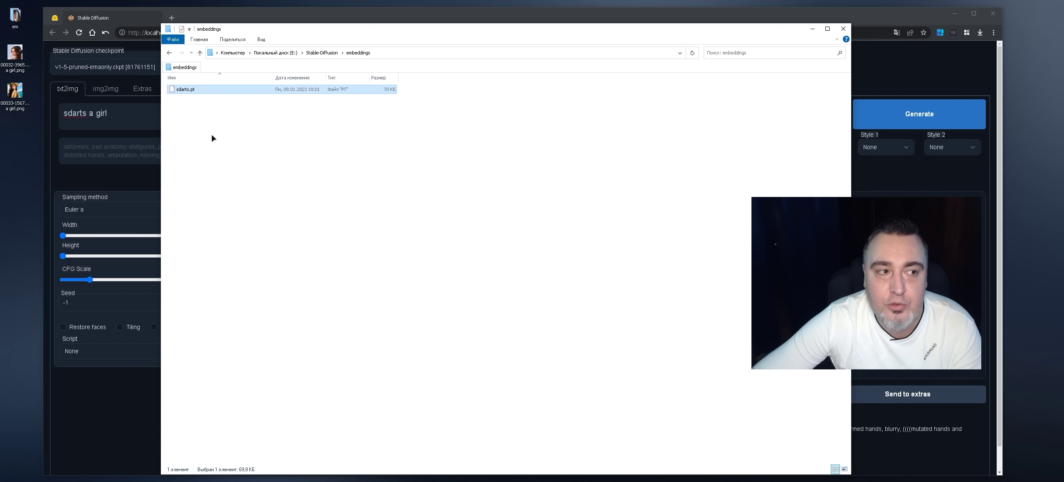
{"action": "left_click_drag", "start_coordinate": [183, 90], "coordinate": [19, 179]}
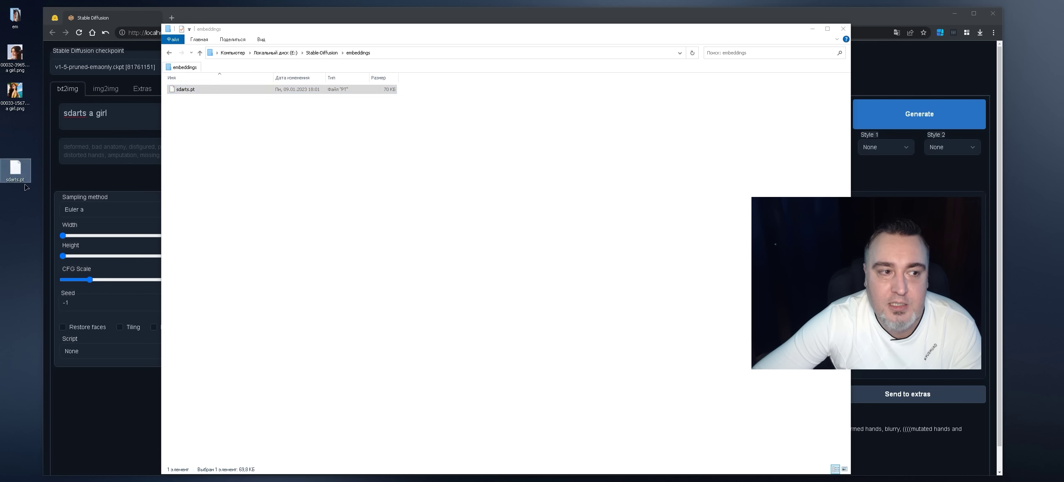
{"action": "left_click", "coordinate": [195, 90]}
{"action": "key", "text": "Delete"}
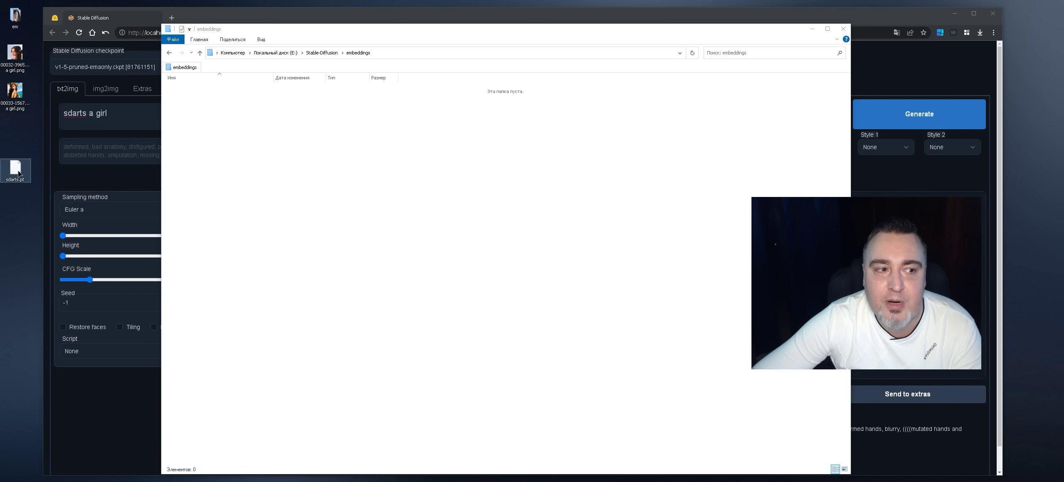
Move sdarts.pt and the two saved sdarts portraits from the desktop into the em folder
{"action": "left_click_drag", "start_coordinate": [17, 172], "coordinate": [288, 152]}
{"action": "left_click", "coordinate": [313, 157]}
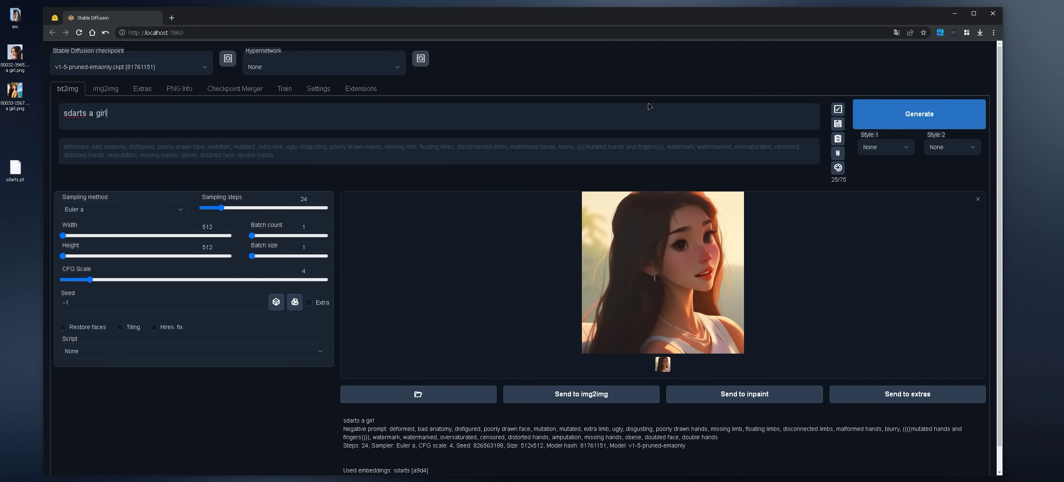
{"action": "key", "text": "alt+Tab"}
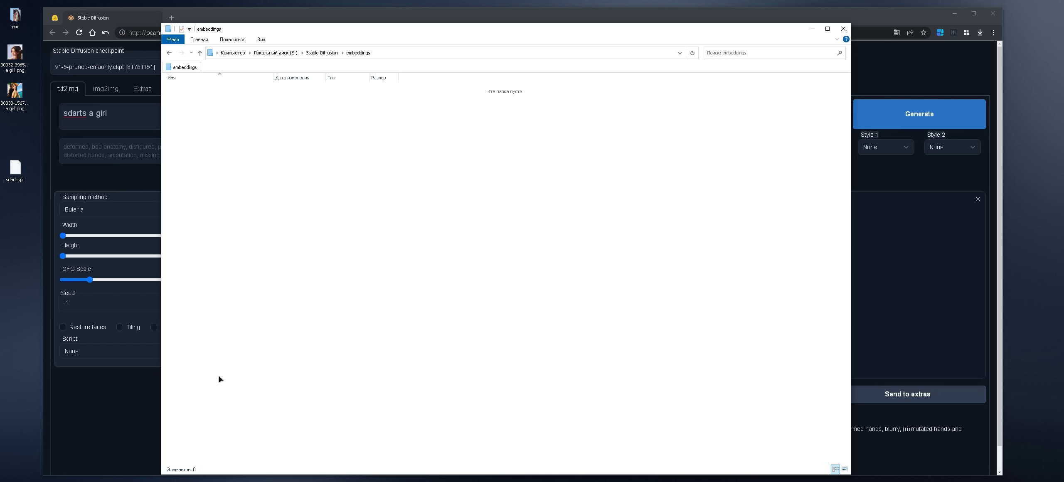
{"action": "double_click", "coordinate": [25, 22]}
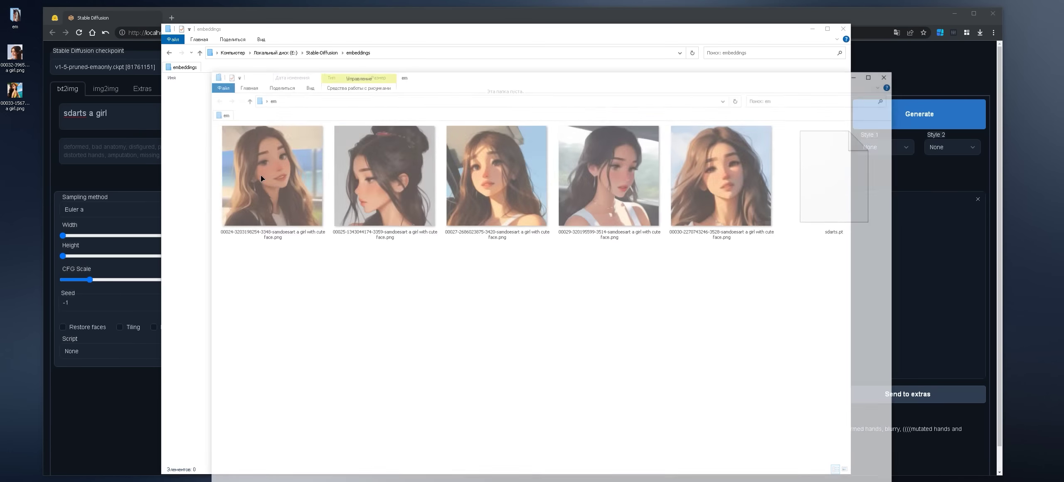
{"action": "left_click_drag", "start_coordinate": [18, 133], "coordinate": [452, 328]}
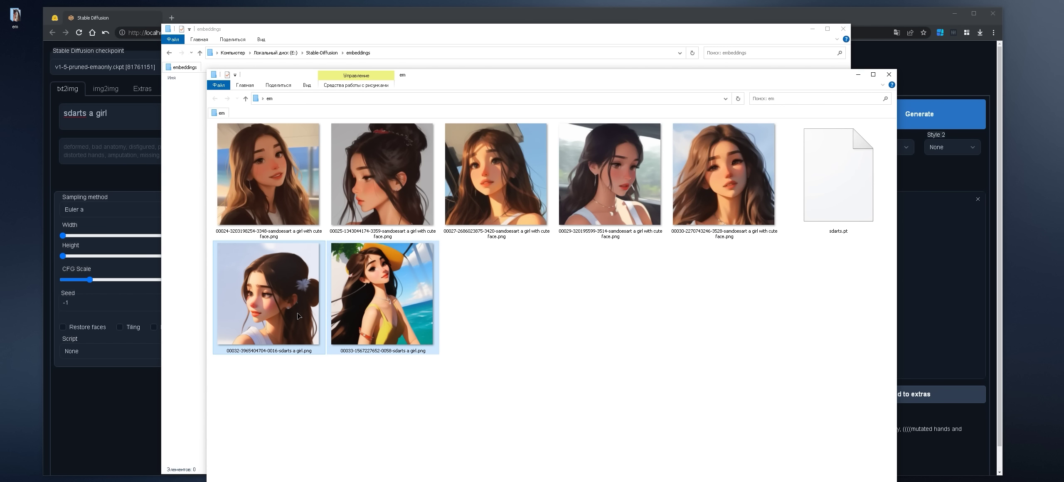
Compare the 00032 sdarts portrait side by side with the 00025 samdoesart portrait from the em folder, and close both images
{"action": "double_click", "coordinate": [309, 293]}
{"action": "double_click", "coordinate": [366, 179]}
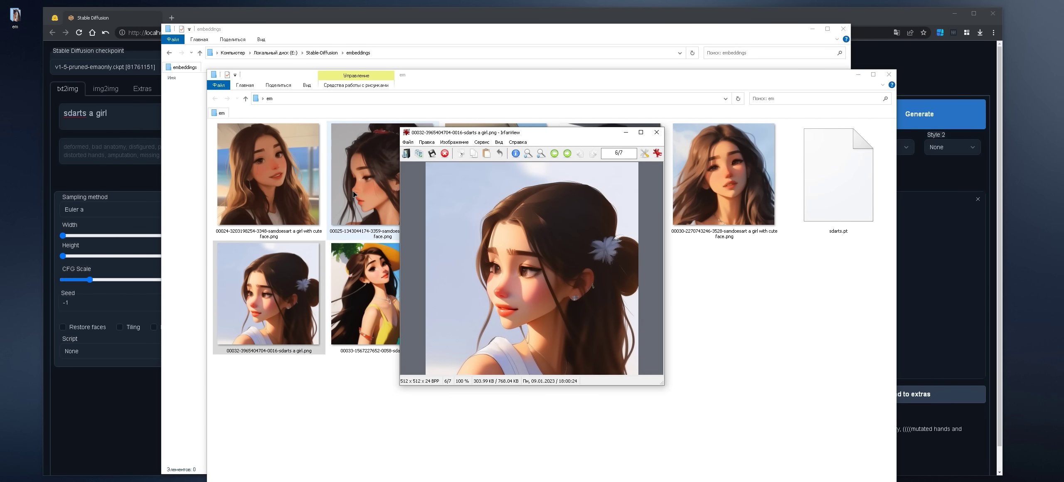
{"action": "mouse_move", "coordinate": [572, 134]}
{"action": "left_mouse_down"}
{"action": "mouse_move", "coordinate": [341, 145]}
{"action": "mouse_move", "coordinate": [326, 136]}
{"action": "left_mouse_up"}
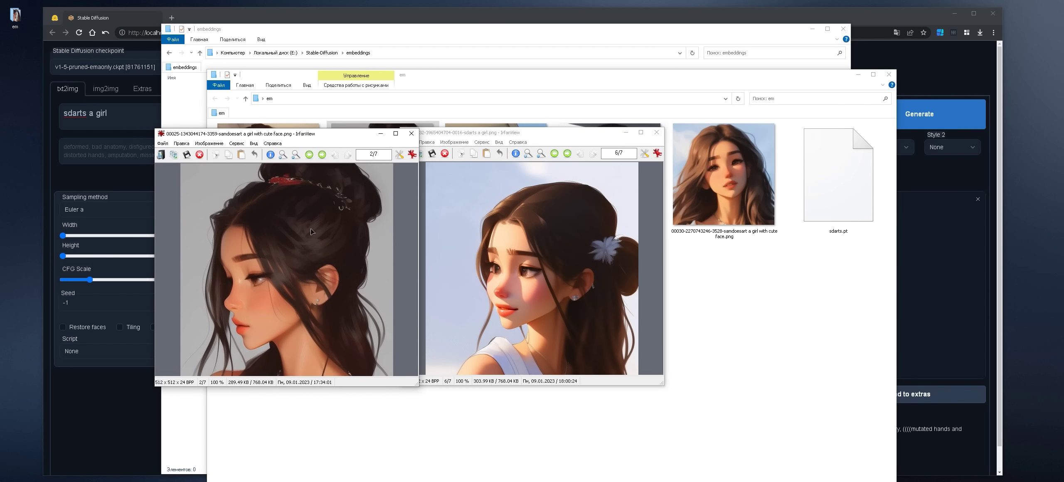
{"action": "left_click_drag", "start_coordinate": [210, 206], "coordinate": [329, 364]}
{"action": "left_click_drag", "start_coordinate": [485, 214], "coordinate": [582, 315]}
{"action": "left_click", "coordinate": [657, 132]}
{"action": "left_click", "coordinate": [411, 133]}
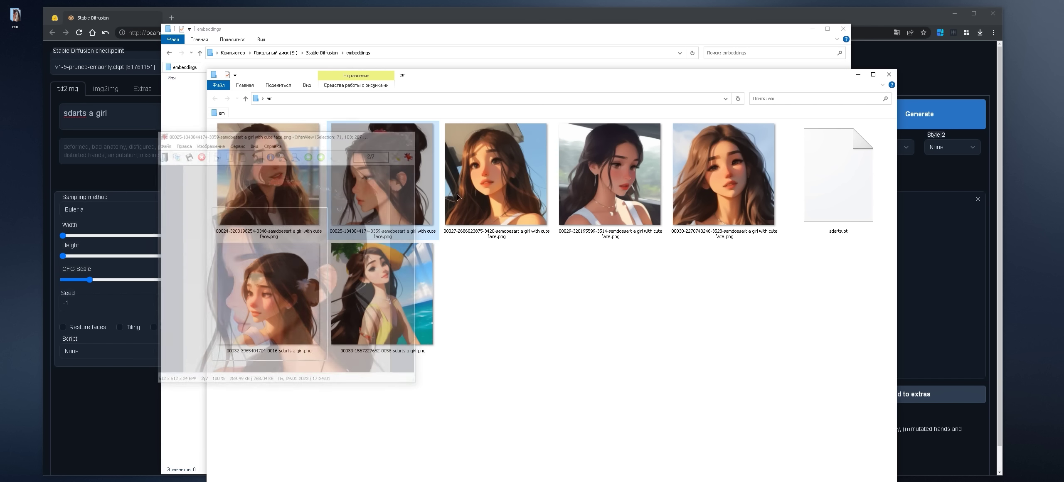
Copy sdarts.pt from the em folder into the Stable-Diffusion embeddings folder and generate a new "sdarts a girl" image
{"action": "left_click_drag", "start_coordinate": [853, 210], "coordinate": [183, 154]}
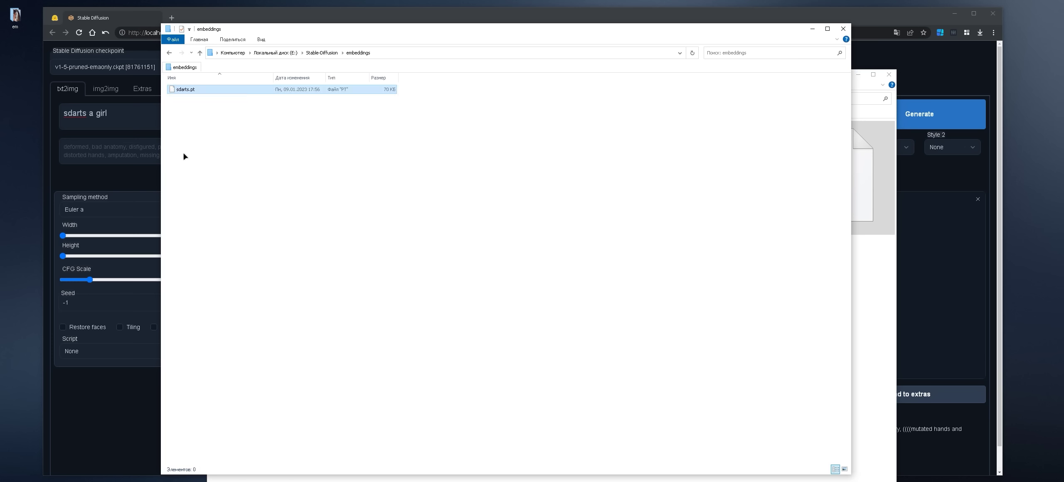
{"action": "left_click", "coordinate": [890, 76]}
{"action": "left_click", "coordinate": [866, 120]}
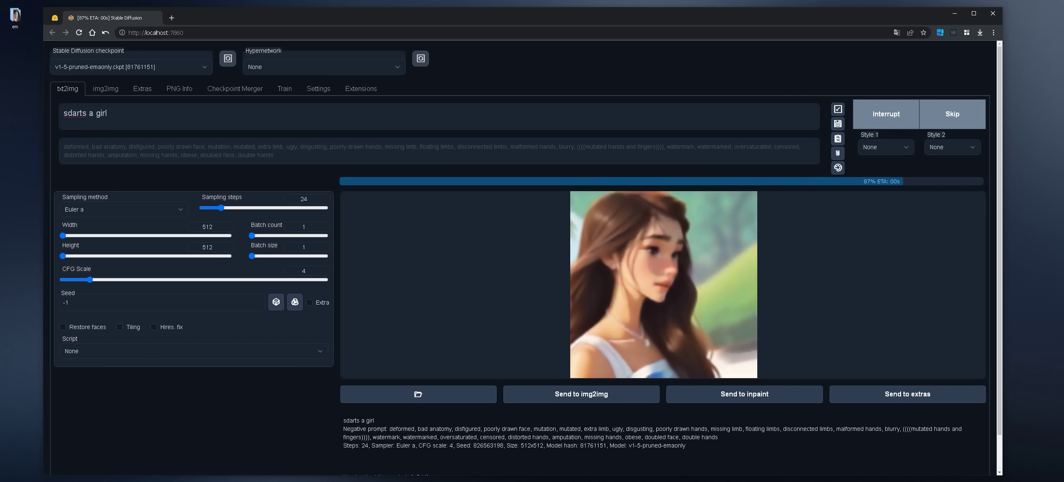
Compare the new "sdarts a girl" portrait, viewed enlarged, with the sample portraits in the em folder
{"action": "key", "text": "alt+Tab"}
{"action": "double_click", "coordinate": [15, 16]}
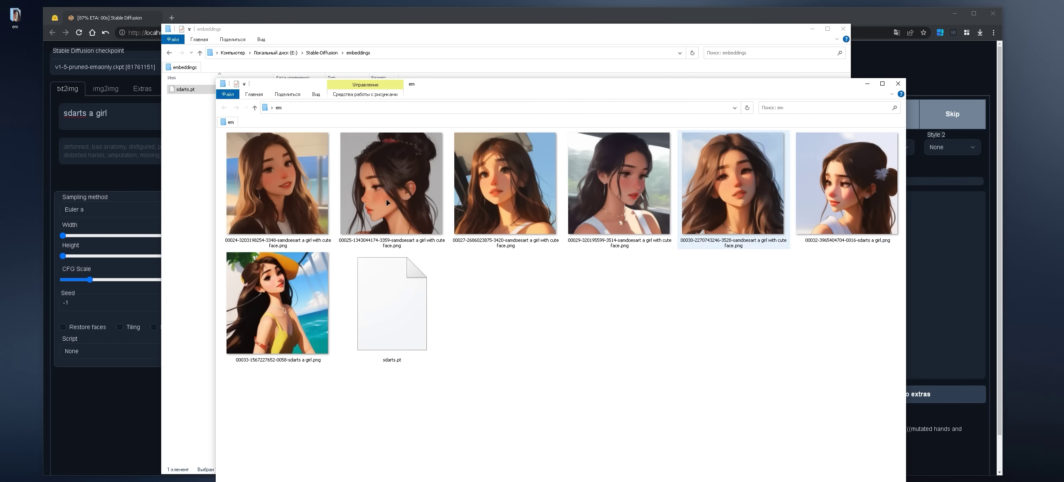
{"action": "left_click", "coordinate": [303, 186]}
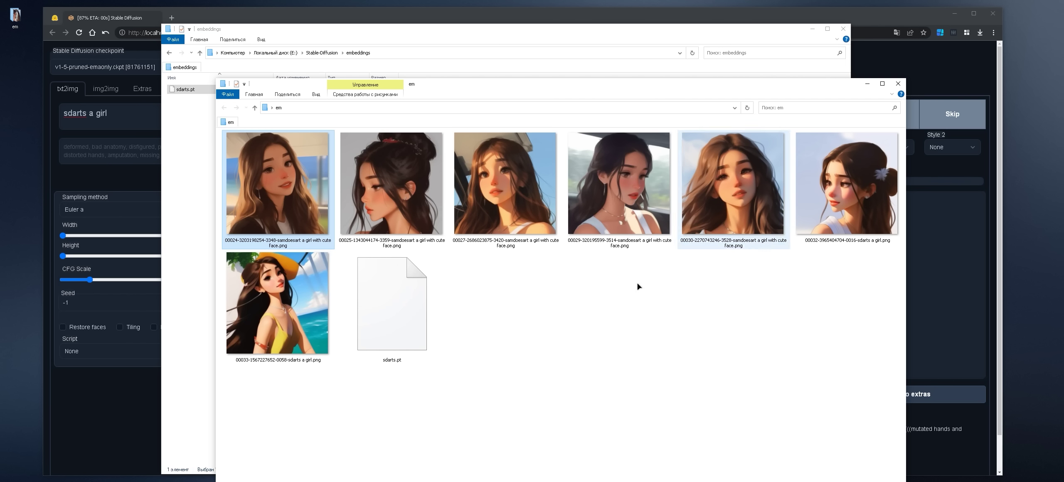
{"action": "left_click", "coordinate": [625, 277]}
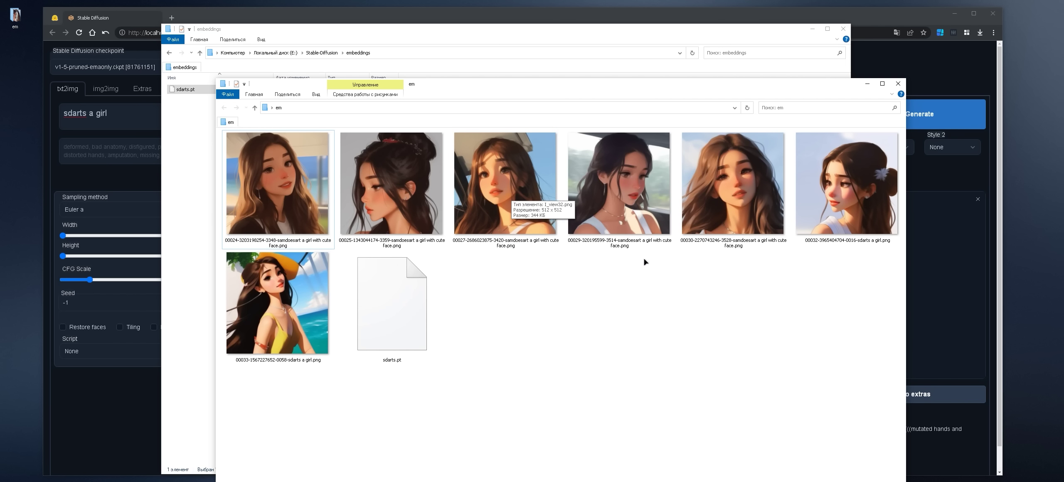
{"action": "key", "text": "alt+Tab"}
{"action": "left_click", "coordinate": [664, 282]}
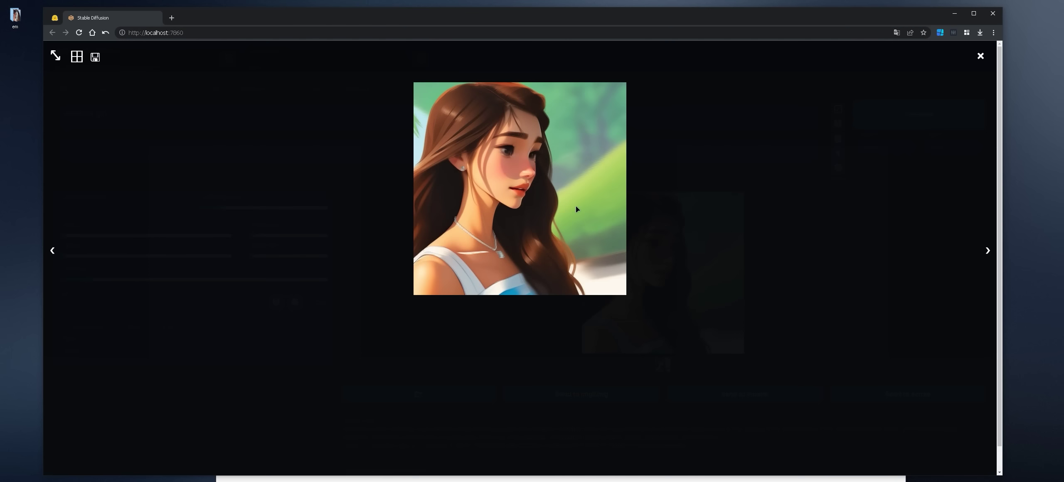
{"action": "left_click", "coordinate": [713, 237]}
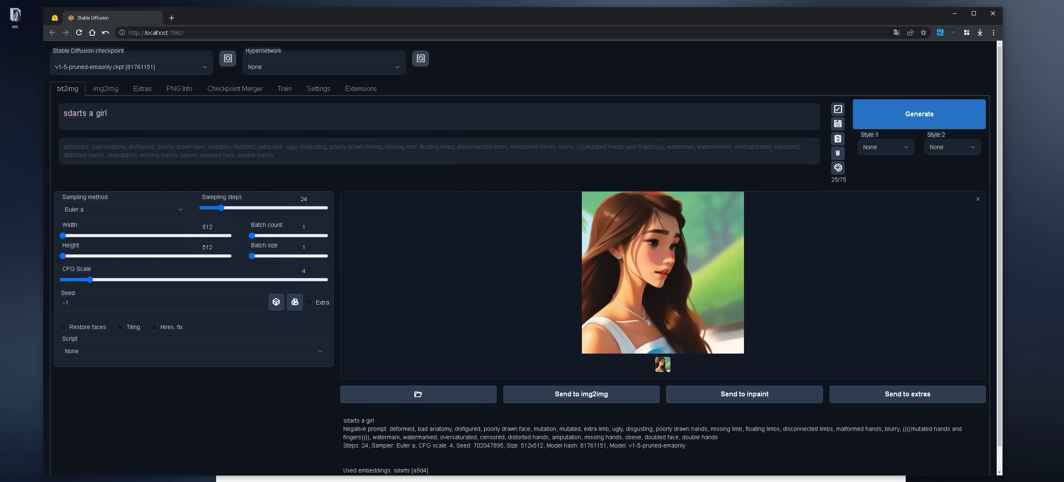
Add "blond hair" to the end of the prompt, generate the image and inspect it enlarged
{"action": "type", "text": "blond hair"}
{"action": "left_click", "coordinate": [920, 115]}
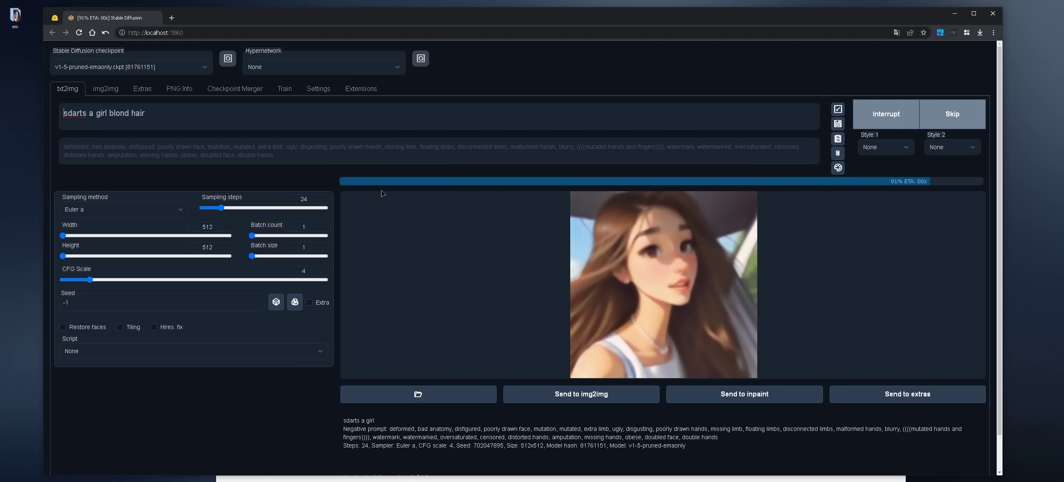
{"action": "left_click", "coordinate": [661, 274]}
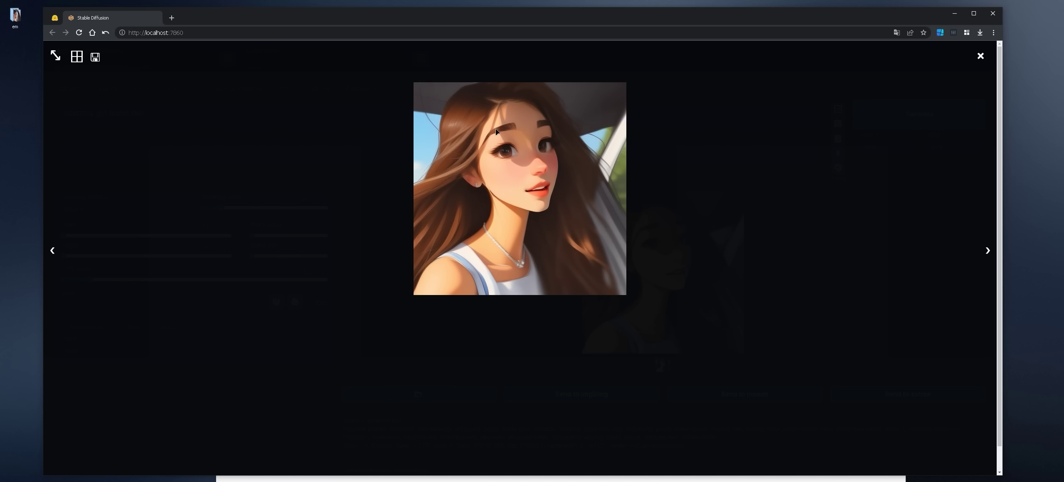
{"action": "left_click", "coordinate": [775, 210]}
{"action": "left_click", "coordinate": [664, 231]}
{"action": "left_click", "coordinate": [662, 256]}
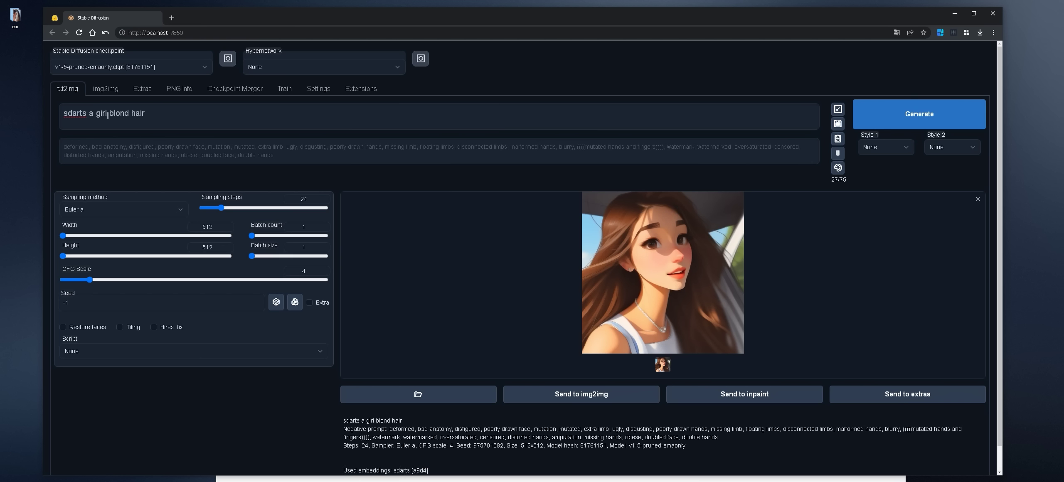
Rewrite the prompt as "blonde sdarts a girl", generate the image and inspect it enlarged
{"action": "left_click_drag", "start_coordinate": [109, 113], "coordinate": [145, 113]}
{"action": "type", "text": "blond hair"}
{"action": "double_click", "coordinate": [95, 120]}
{"action": "key", "text": "BackSpace"}
{"action": "key", "text": "Left"}
{"action": "type", "text": "e"}
{"action": "left_click", "coordinate": [924, 114]}
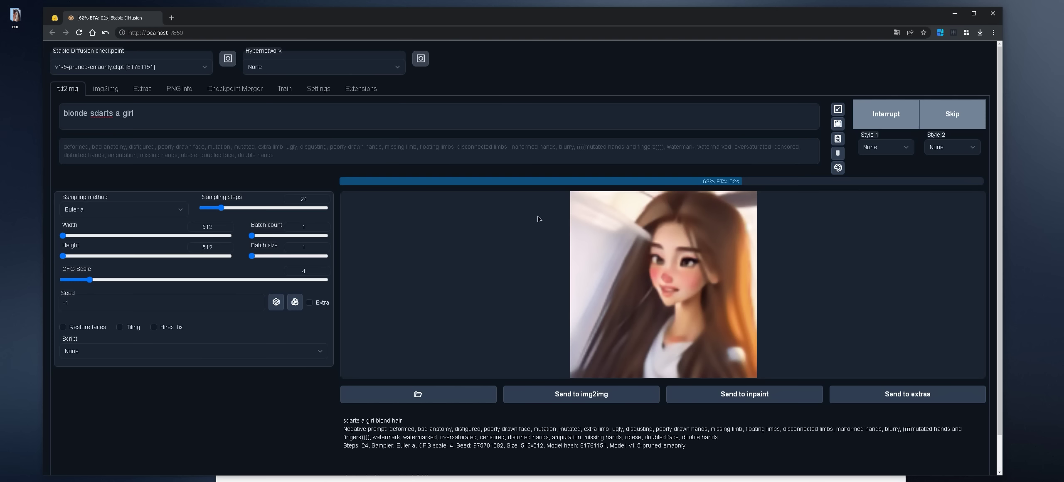
{"action": "left_click", "coordinate": [636, 251]}
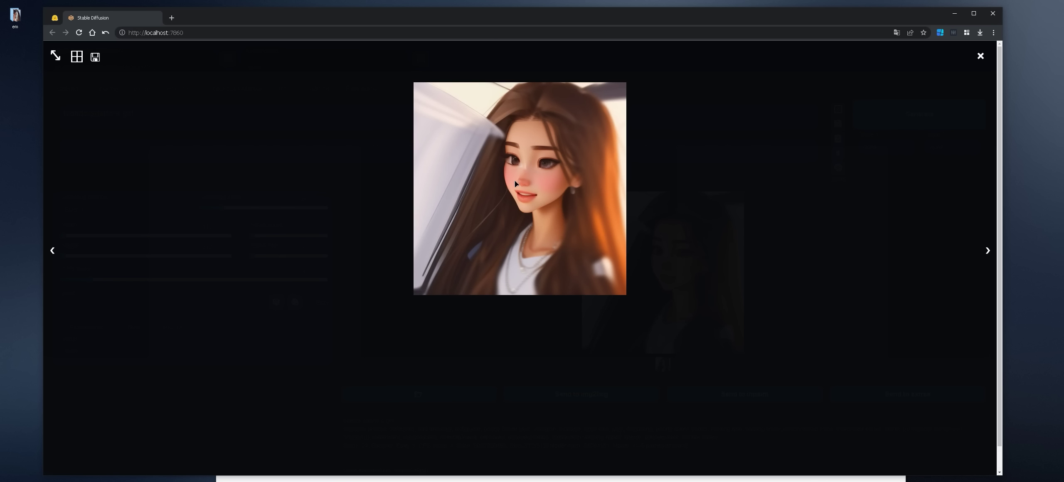
{"action": "left_click", "coordinate": [687, 200]}
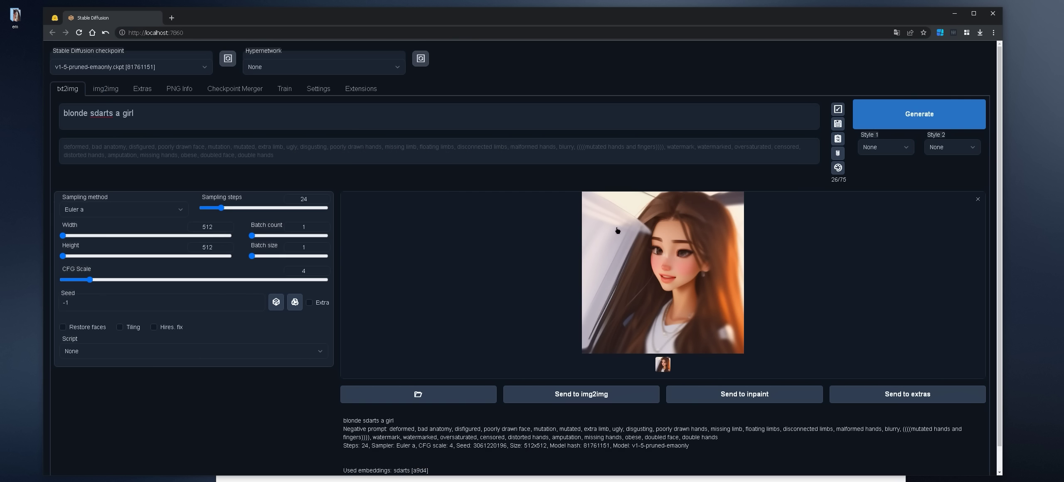
Raise the weight of "blonde" in the prompt to 1.4 and generate the image
{"action": "double_click", "coordinate": [73, 110]}
{"action": "key", "text": "ctrl+Up"}
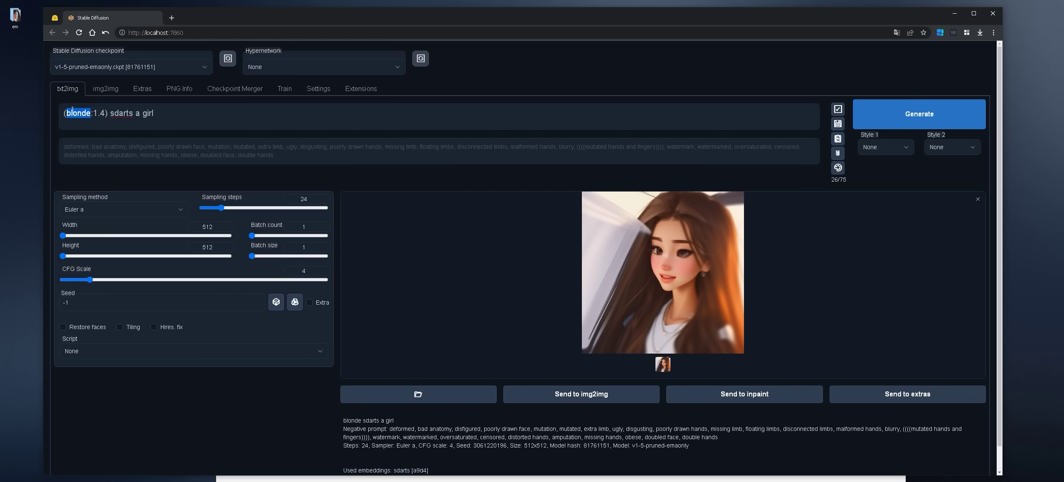
{"action": "key", "text": "ctrl+Return"}
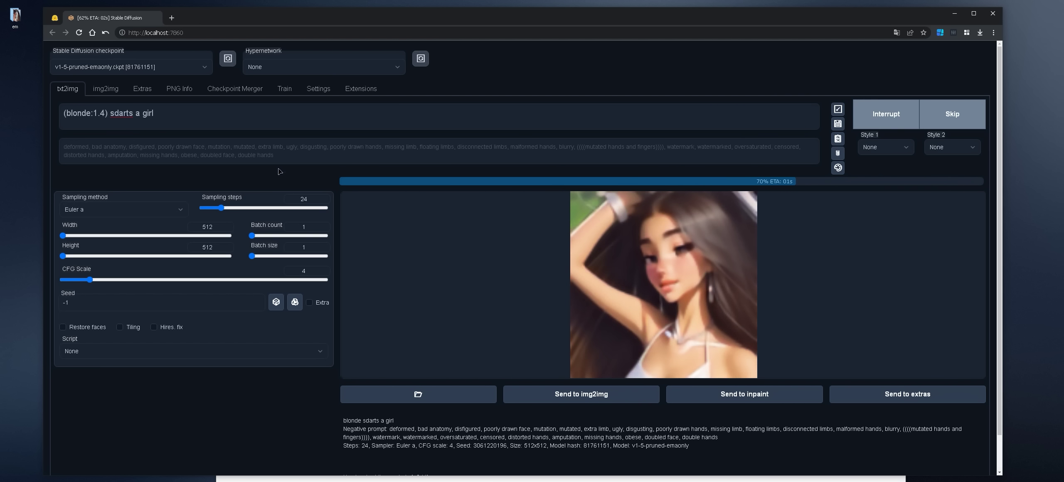
Replace the 1.4 weight on "blonde" with four nested pairs of parentheses, making the prompt "((((blonde)))) sdarts a girl"
{"action": "double_click", "coordinate": [81, 113]}
{"action": "left_click_drag", "start_coordinate": [94, 113], "coordinate": [106, 113]}
{"action": "key", "text": "BackSpace"}
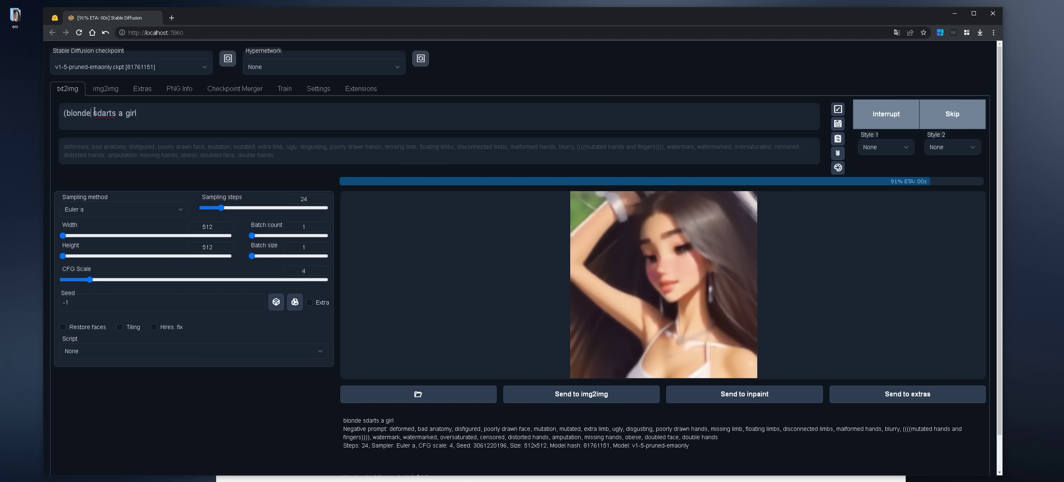
{"action": "type", "text": ")"}
{"action": "type", "text": "))"}
{"action": "type", "text": ")"}
{"action": "type", "text": "((("}
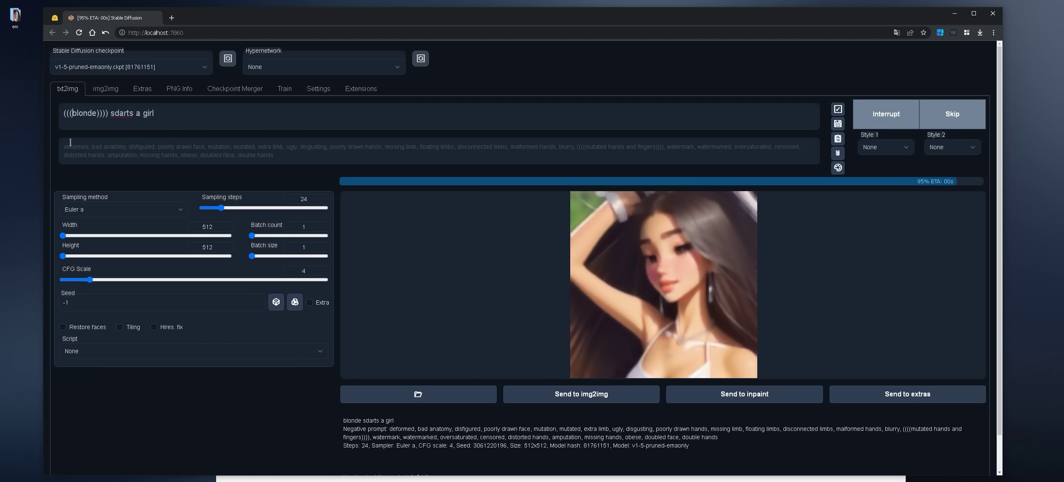
{"action": "left_click", "coordinate": [165, 115]}
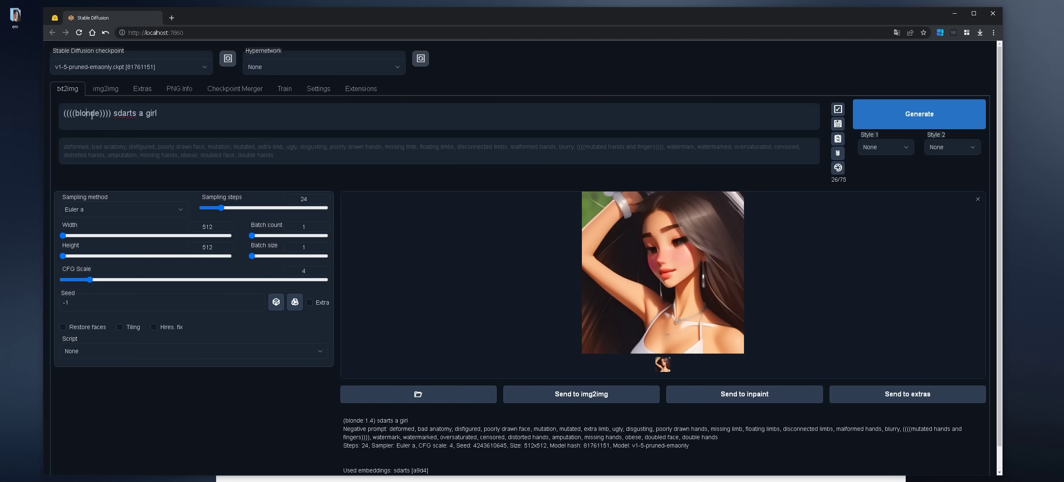
Inspect the 1.4-weight portrait enlarged, generate the "((((blonde)))) sdarts a girl" image and inspect that one too
{"action": "left_click", "coordinate": [635, 282]}
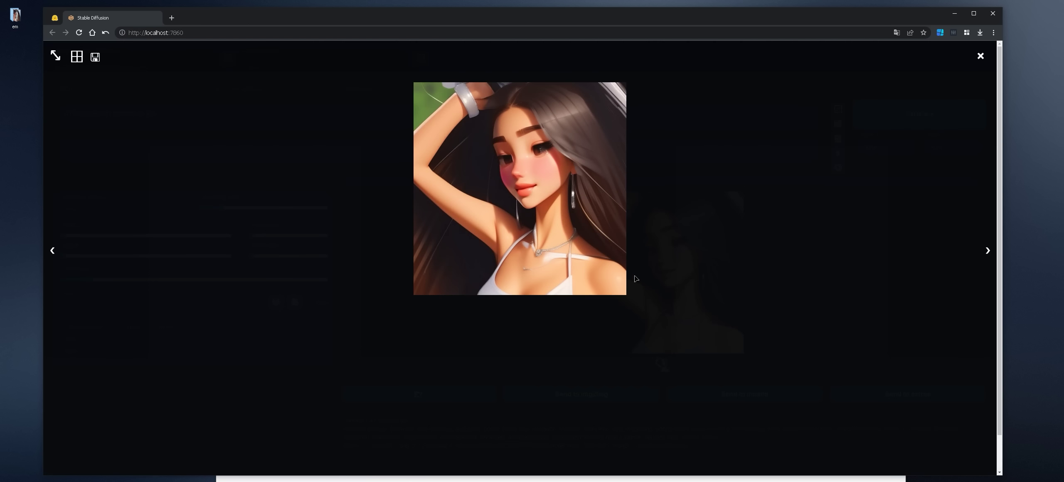
{"action": "left_click", "coordinate": [637, 250]}
{"action": "key", "text": "ctrl+Return"}
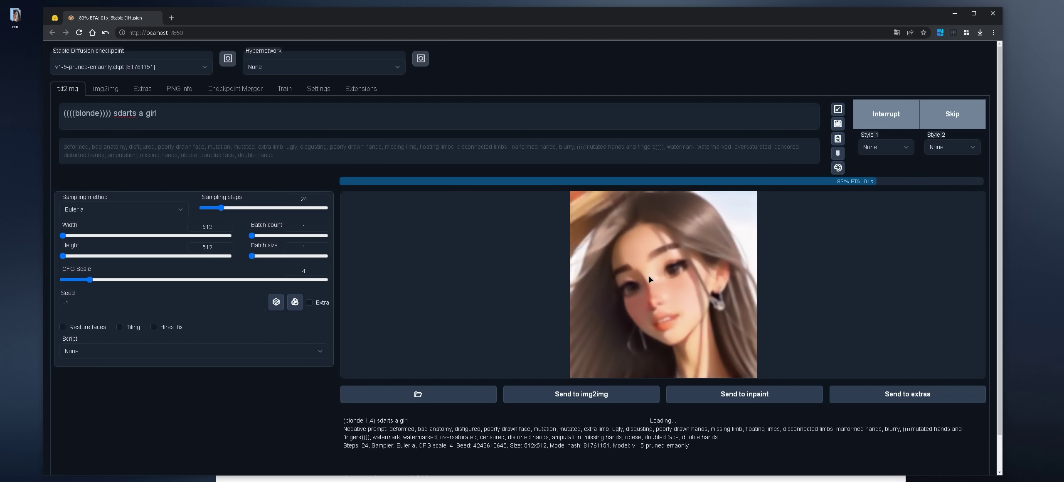
{"action": "left_click", "coordinate": [634, 245]}
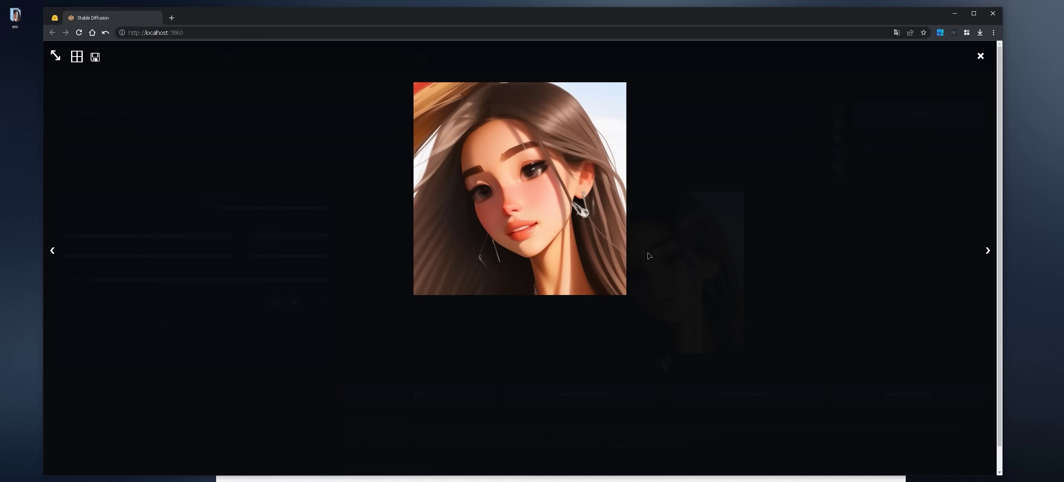
{"action": "left_click", "coordinate": [635, 242]}
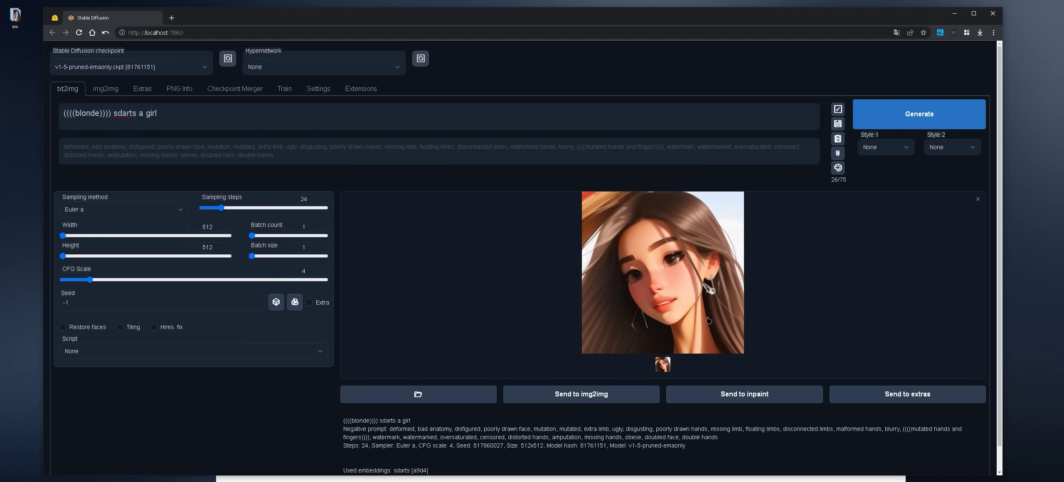
{"action": "mouse_move", "coordinate": [264, 475]}
{"action": "left_mouse_down"}
{"action": "mouse_move", "coordinate": [264, 79]}
{"action": "mouse_move", "coordinate": [264, 478]}
{"action": "left_mouse_up"}
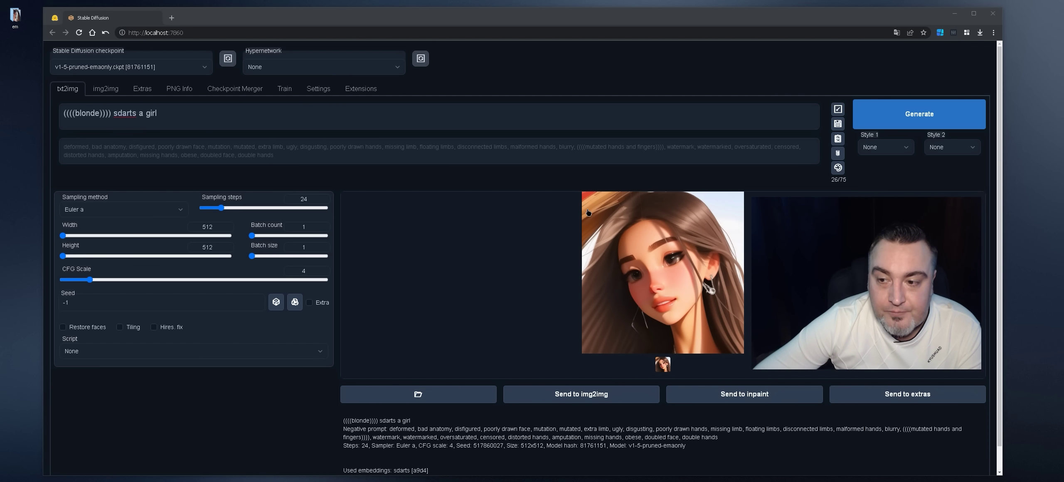
Remove the emphasized blonde term so that the prompt reads "sdarts a girl"
{"action": "left_click", "coordinate": [171, 125]}
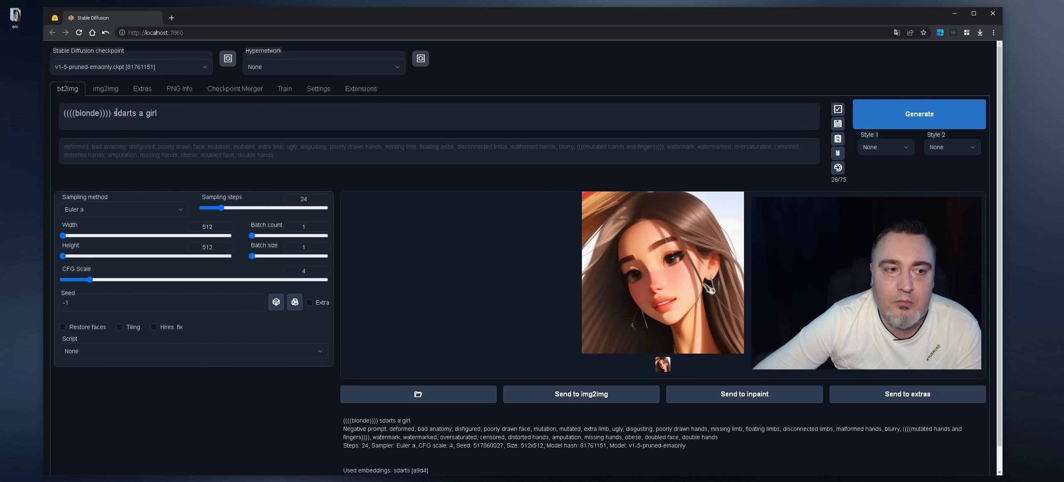
{"action": "key", "text": "shift+Home"}
{"action": "key", "text": "BackSpace"}
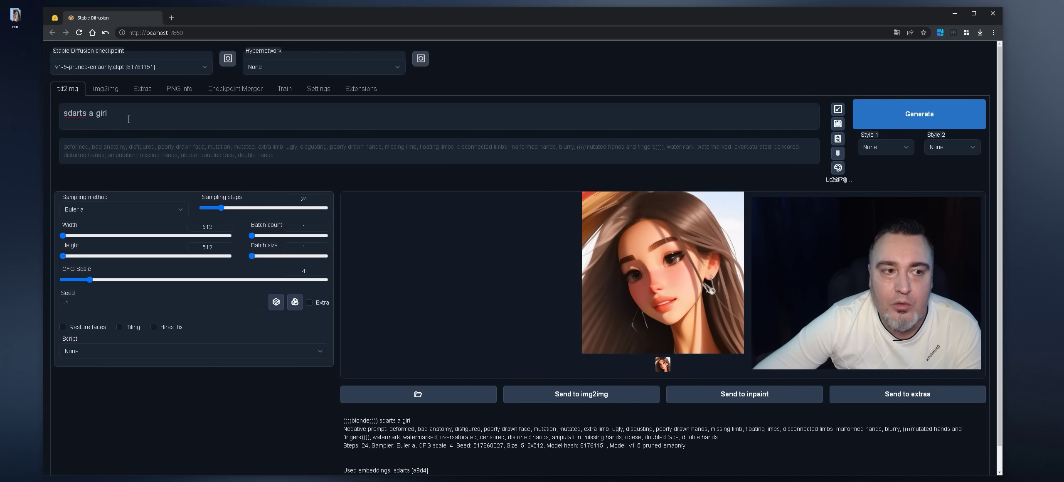
{"action": "left_click", "coordinate": [147, 118]}
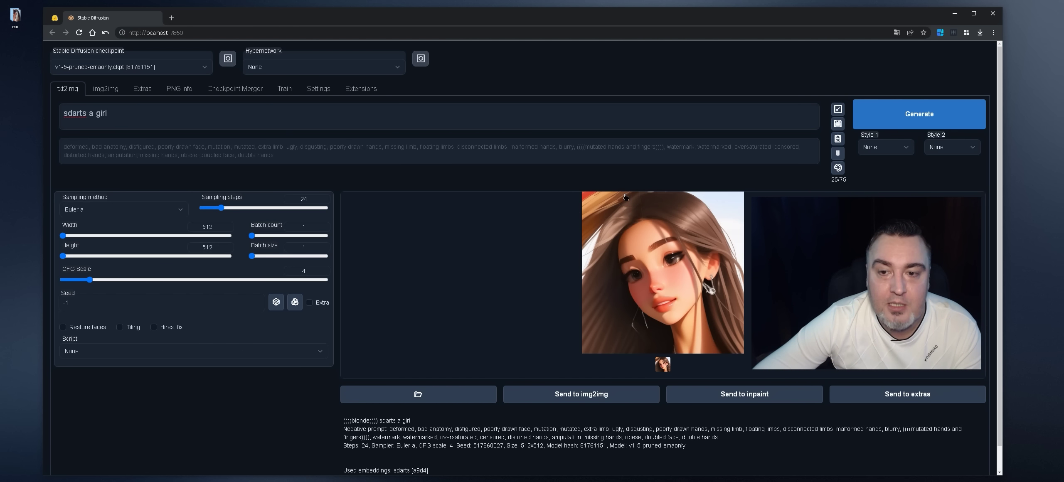
{"action": "left_click", "coordinate": [680, 318]}
{"action": "left_click", "coordinate": [511, 210]}
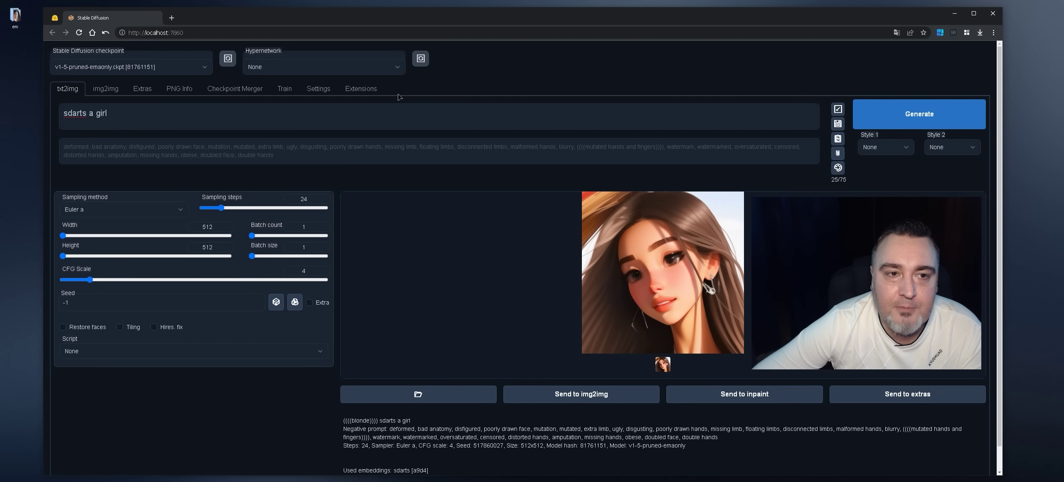
{"action": "left_click", "coordinate": [334, 68]}
{"action": "left_click", "coordinate": [489, 84]}
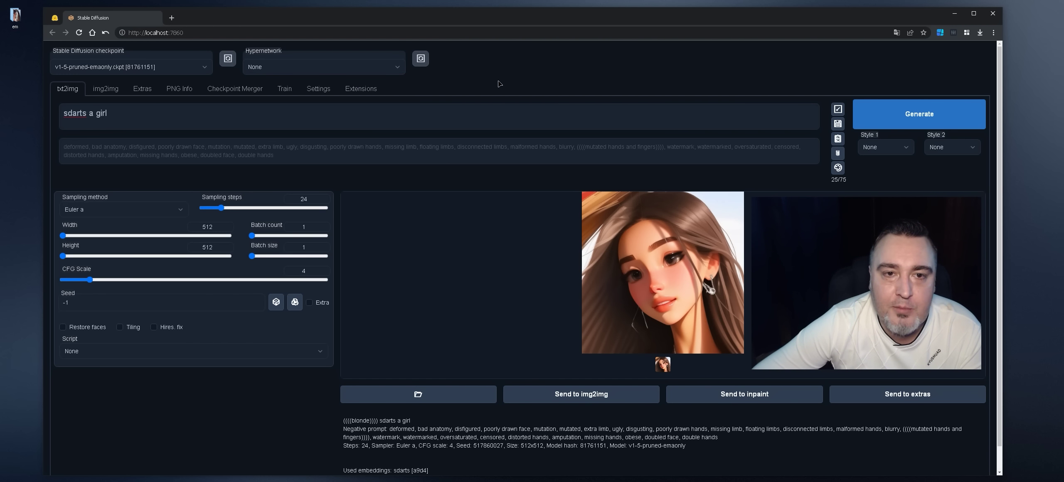
{"action": "left_click", "coordinate": [318, 88]}
{"action": "left_click", "coordinate": [68, 88]}
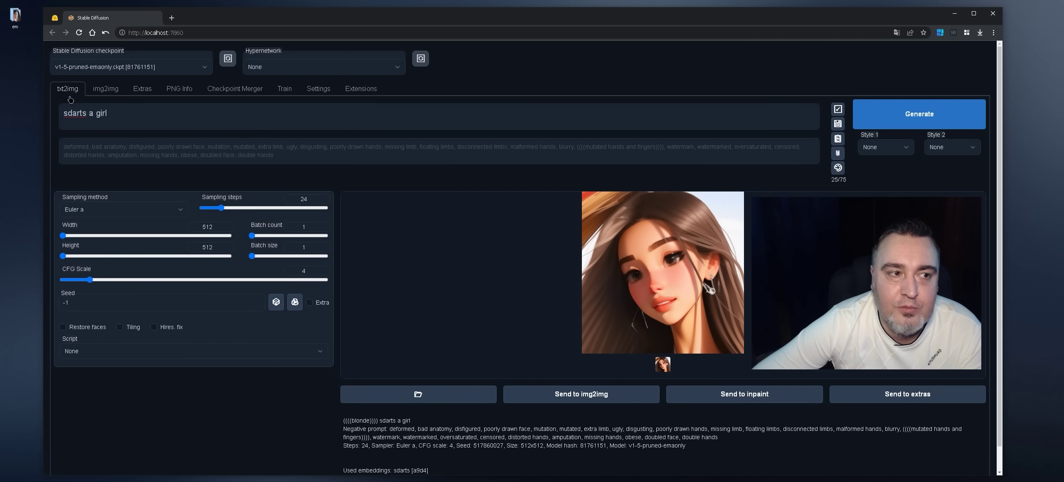